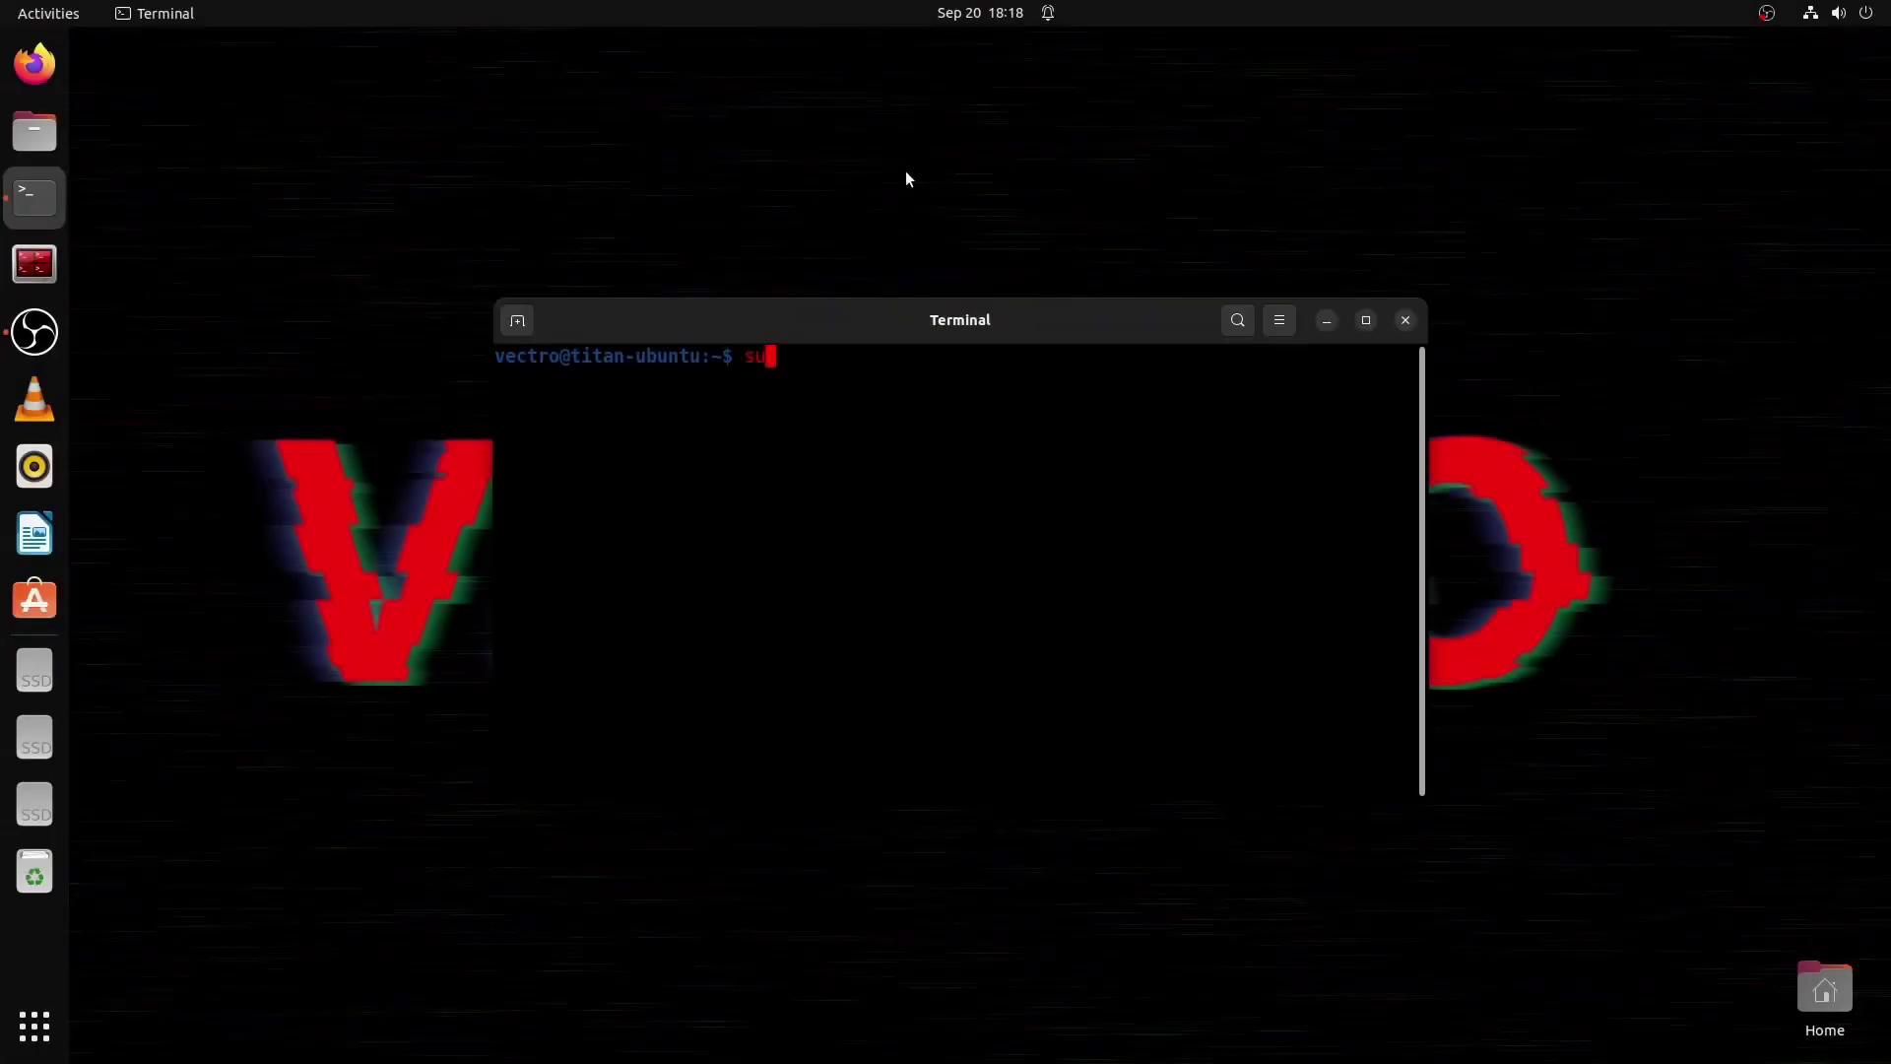
Refresh the package lists with sudo apt update and enter sudo apt upgrade for the installed packages
text(do apt update)
key(Return)
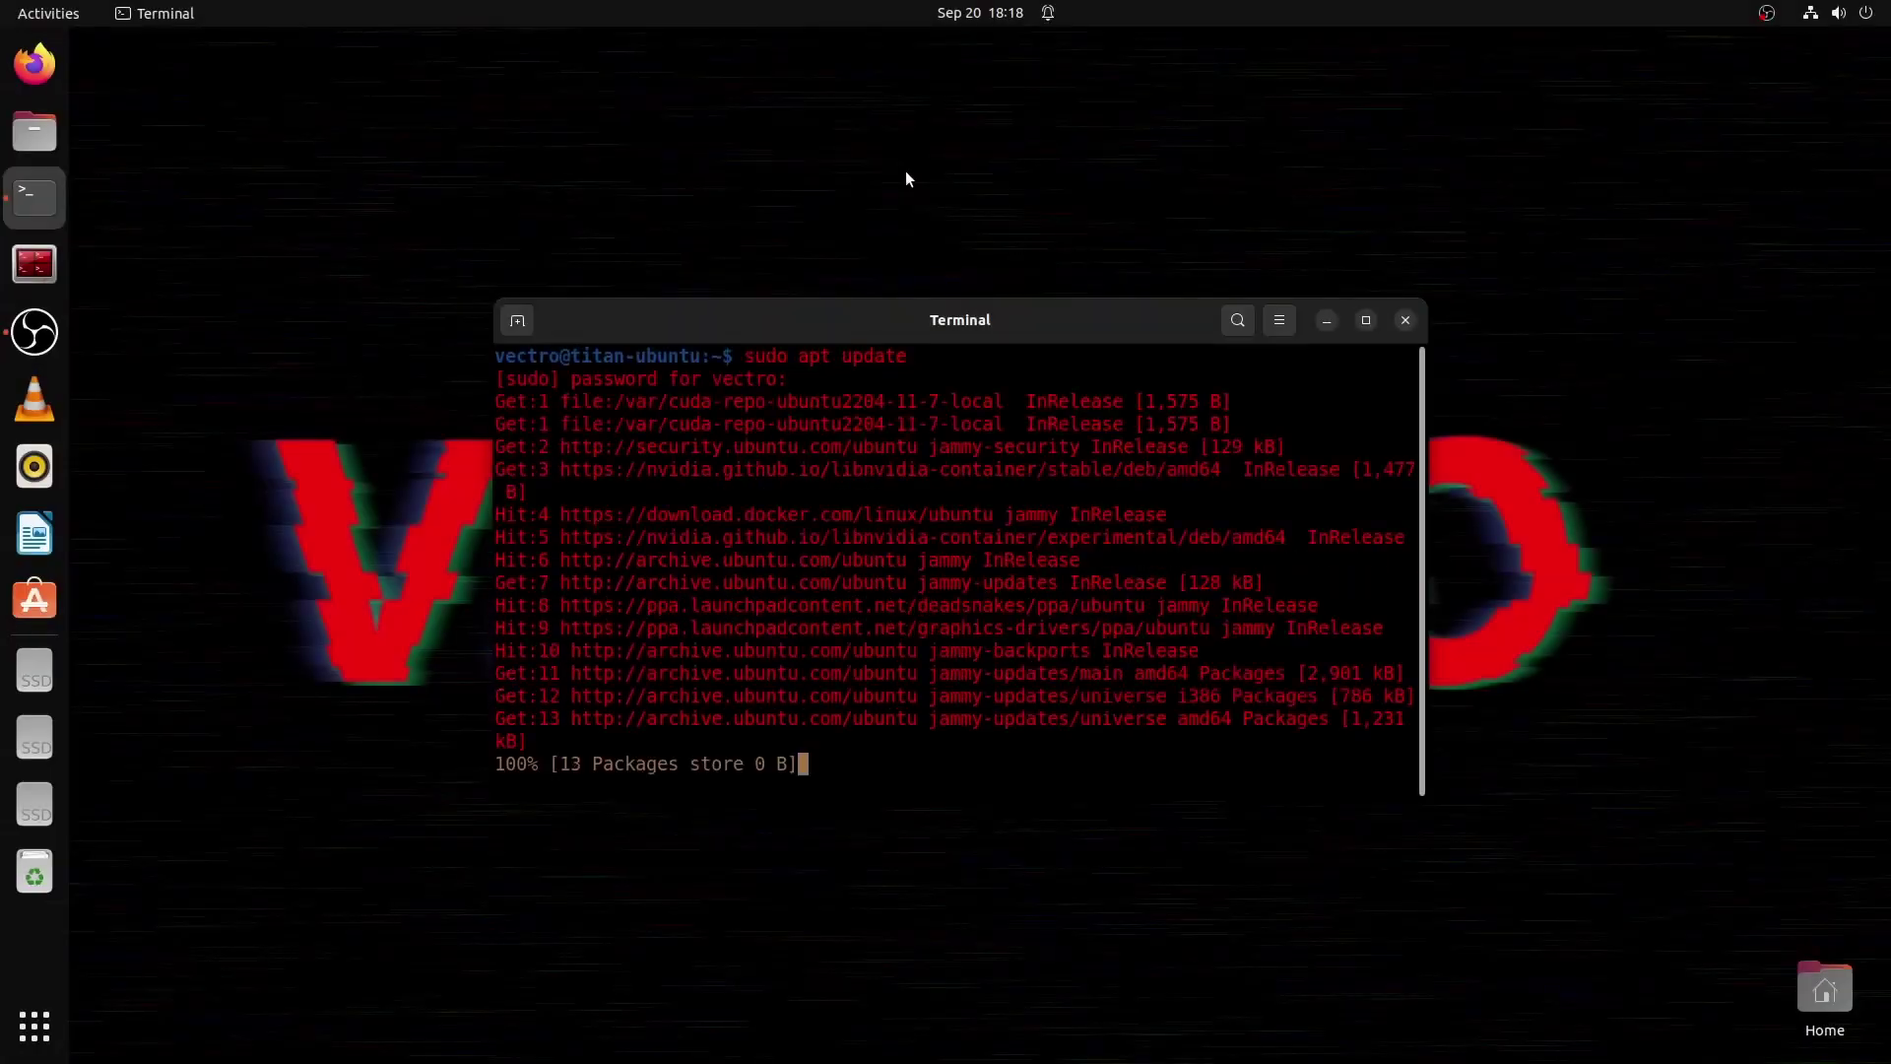
text(sudo )
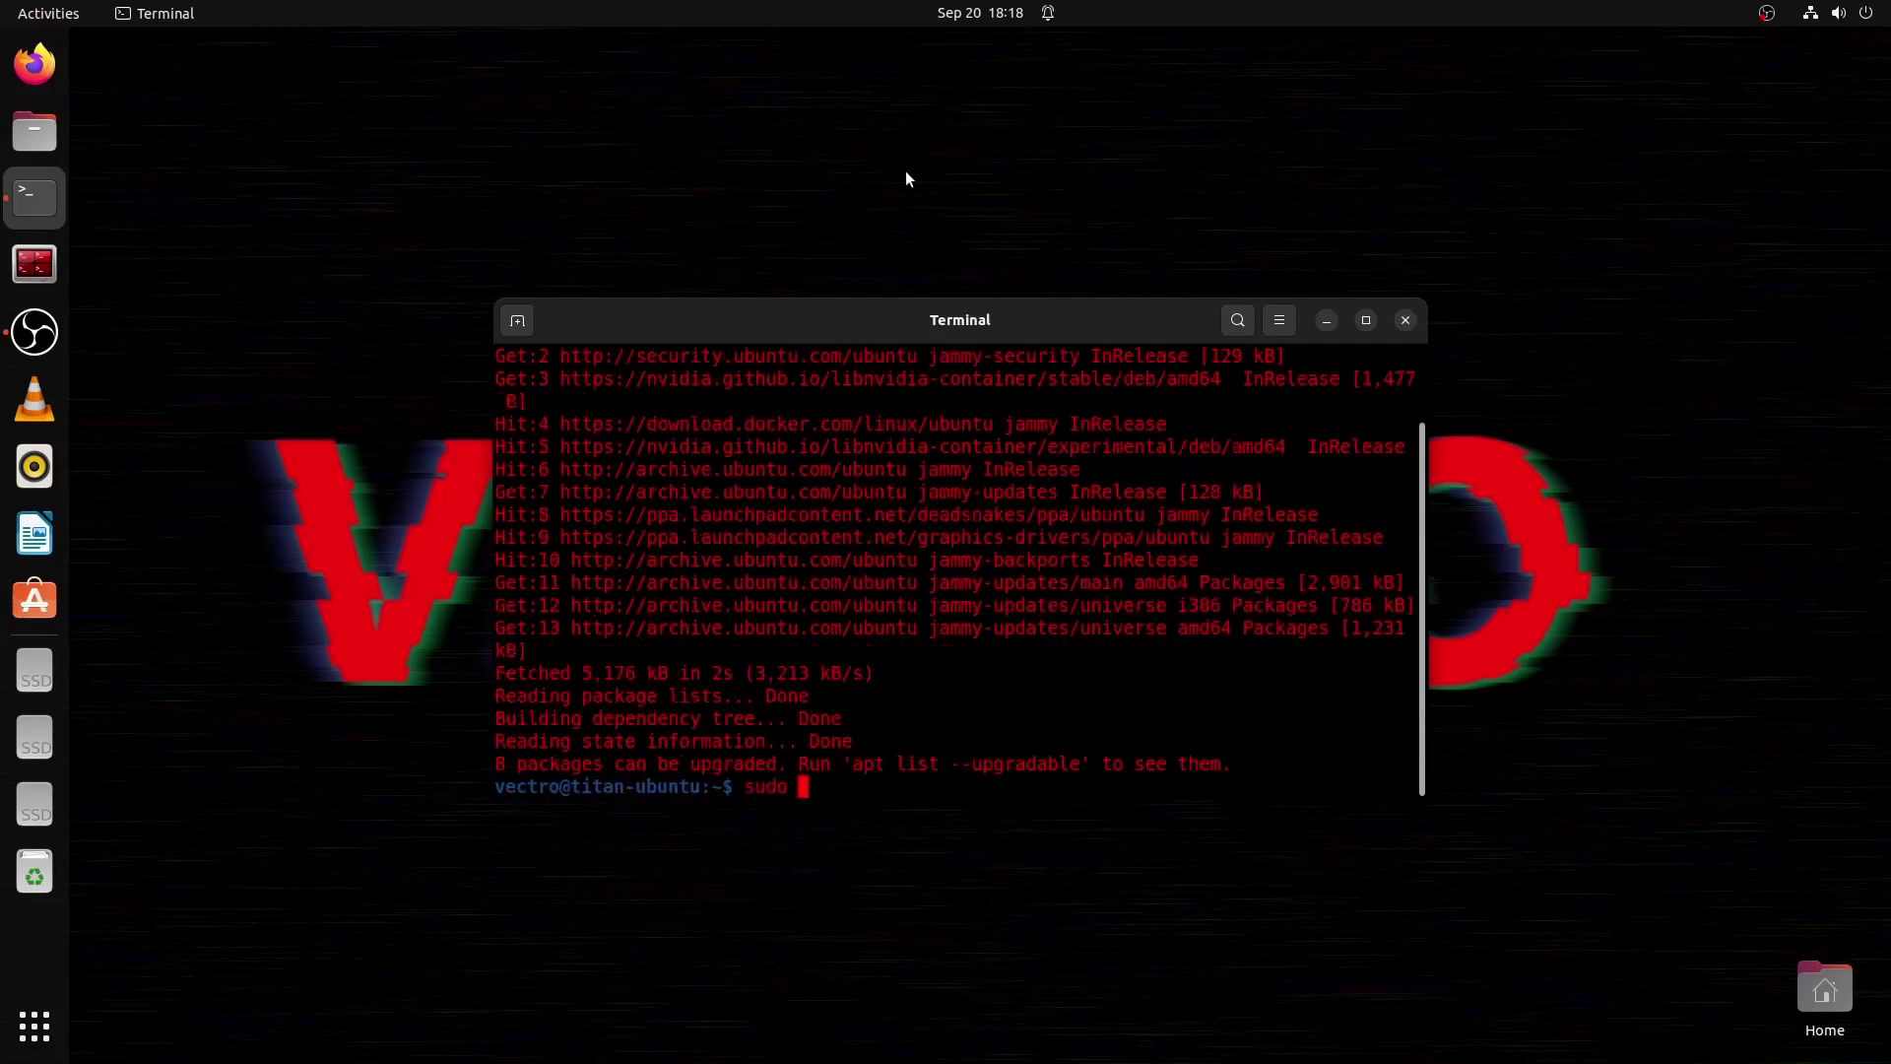
text(apt upgrade)
Copy the GitHub address of oobabooga/text-generation-webui and clone the repository with git clone in the terminal
right_click(663, 139)
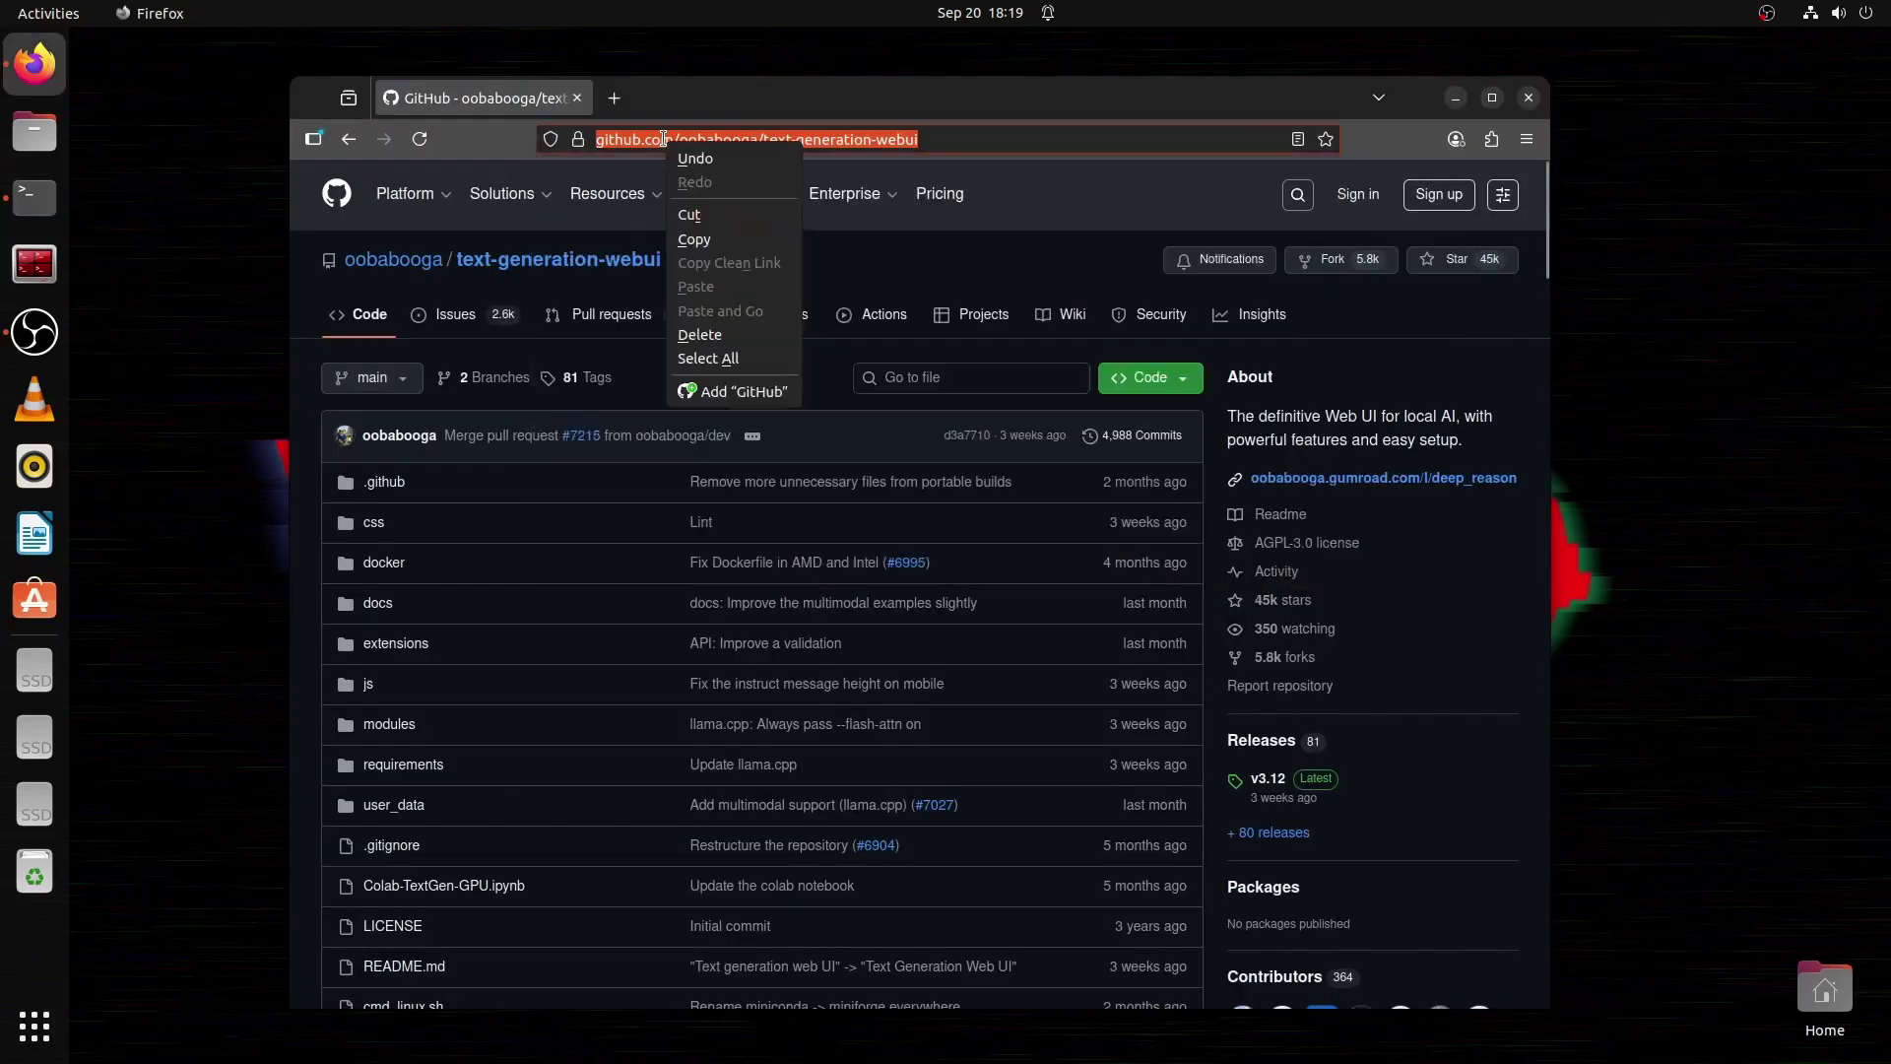
click(704, 239)
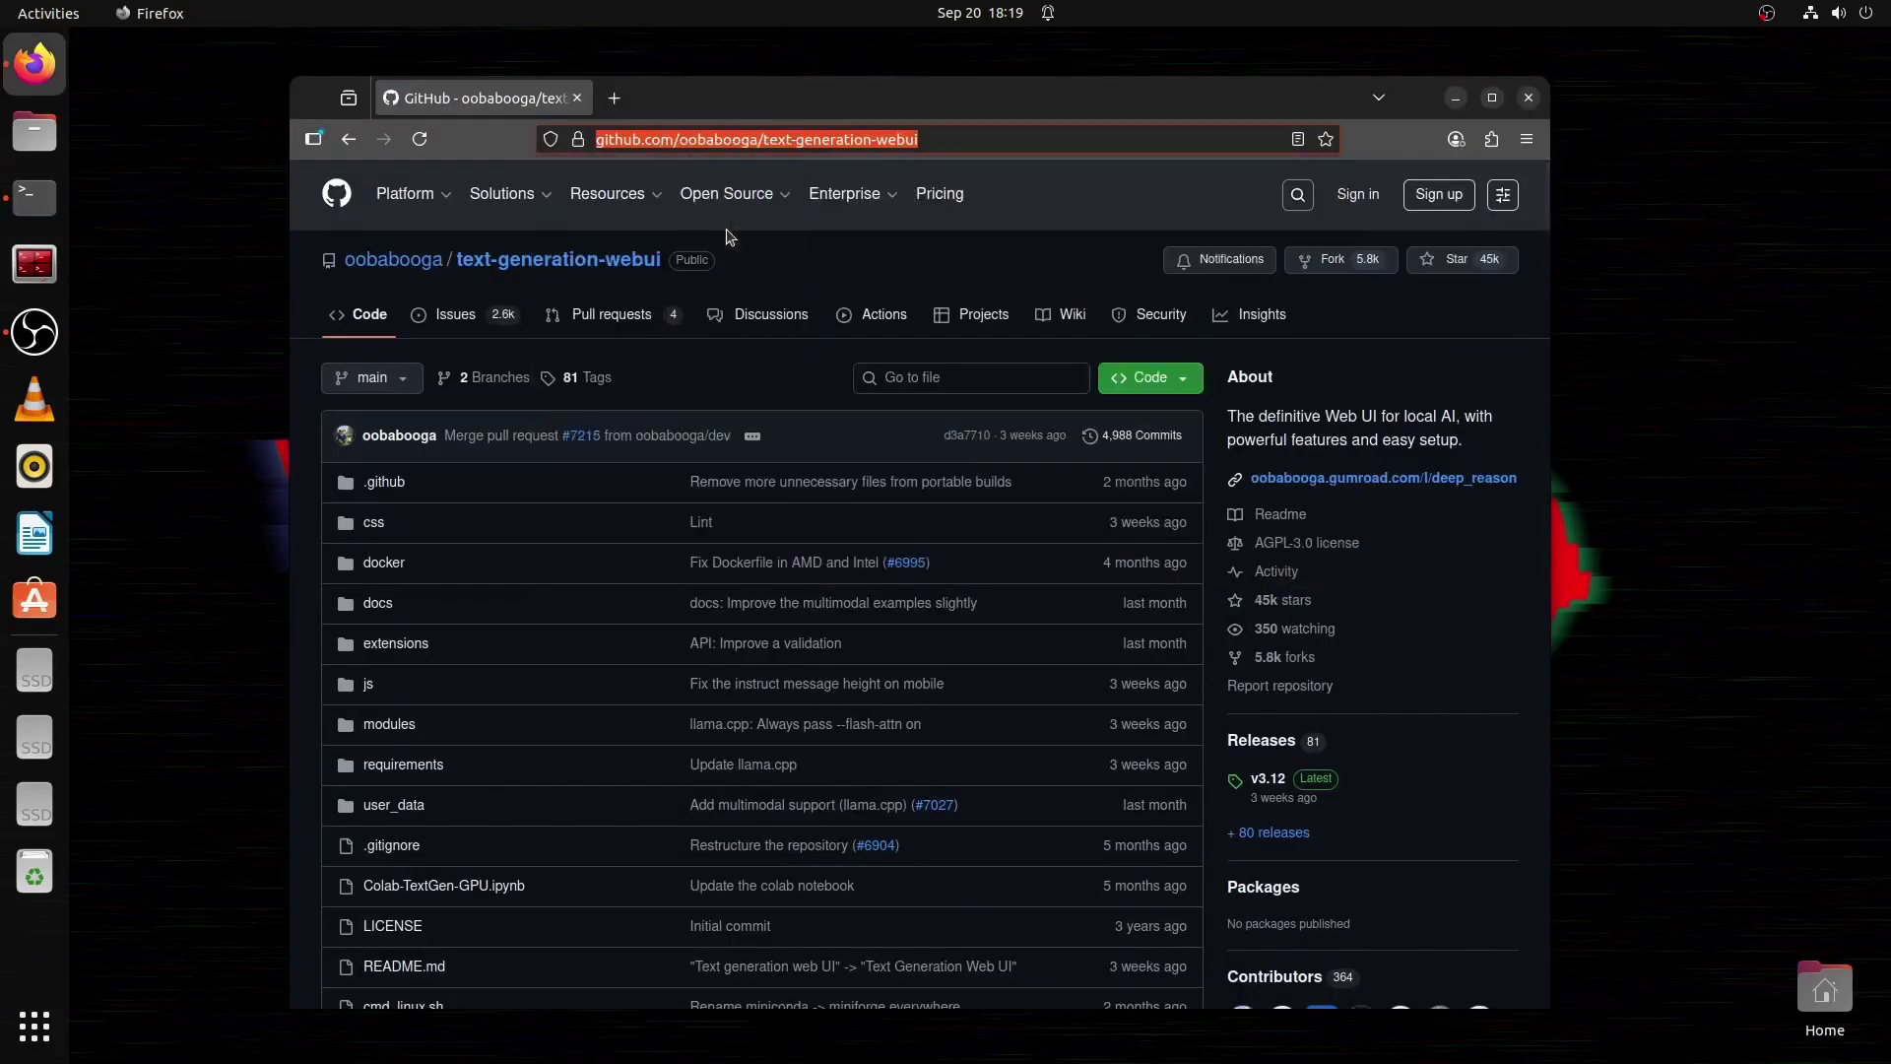
click(1529, 97)
right_click(997, 432)
click(1060, 498)
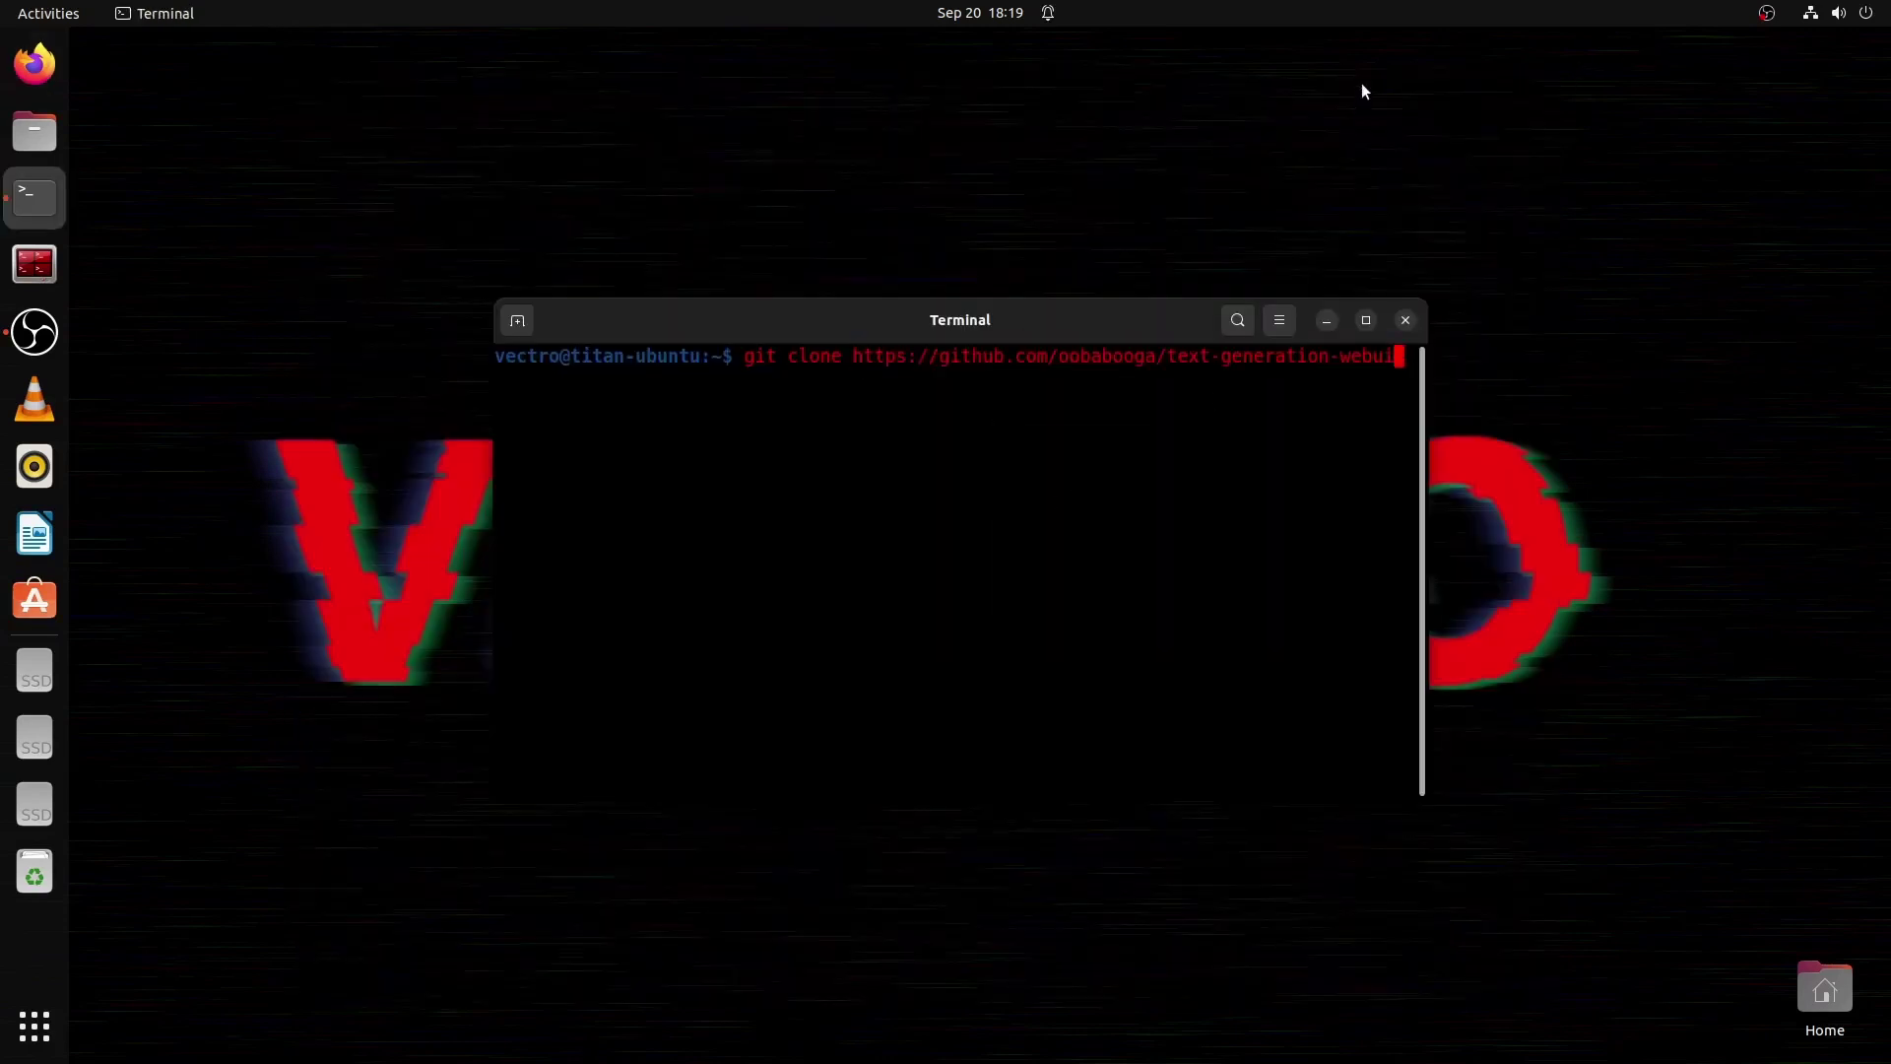
key(Return)
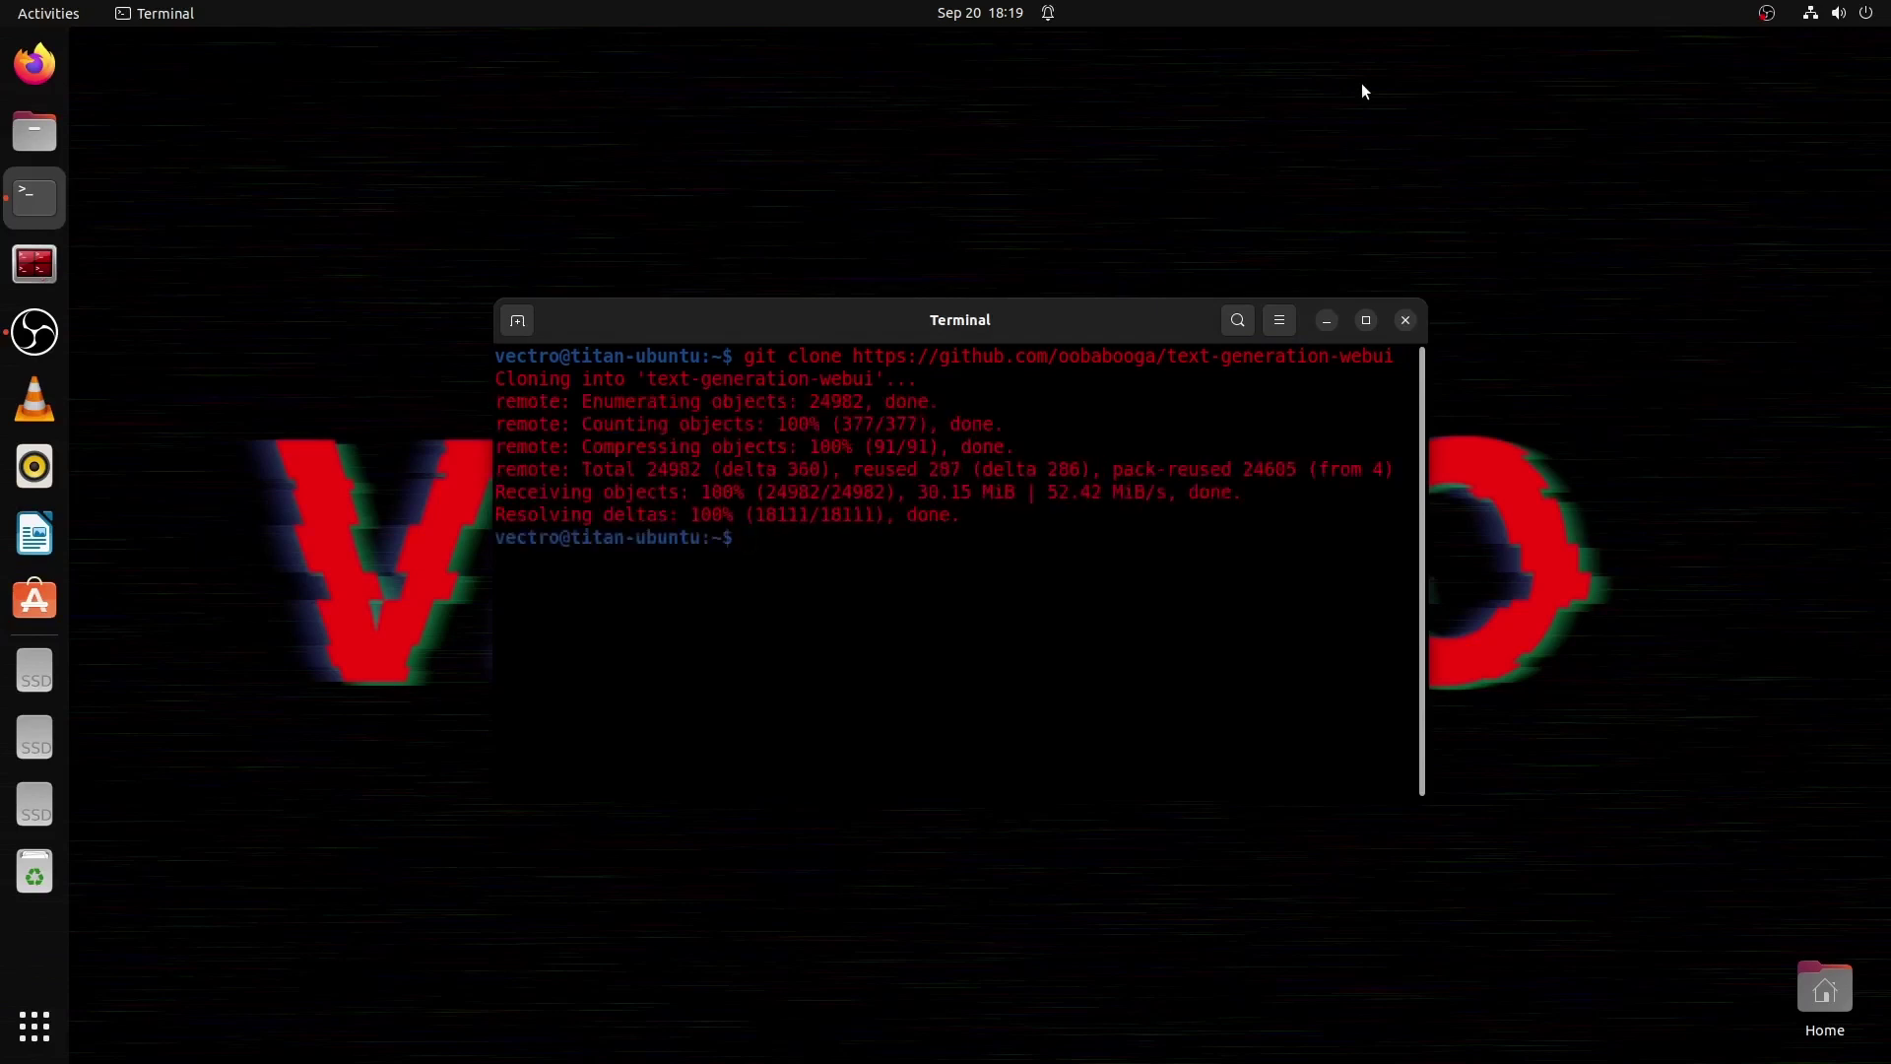
Change into the cloned text-generation-webui directory
text(cd tex)
key(Tab)
key(Return)
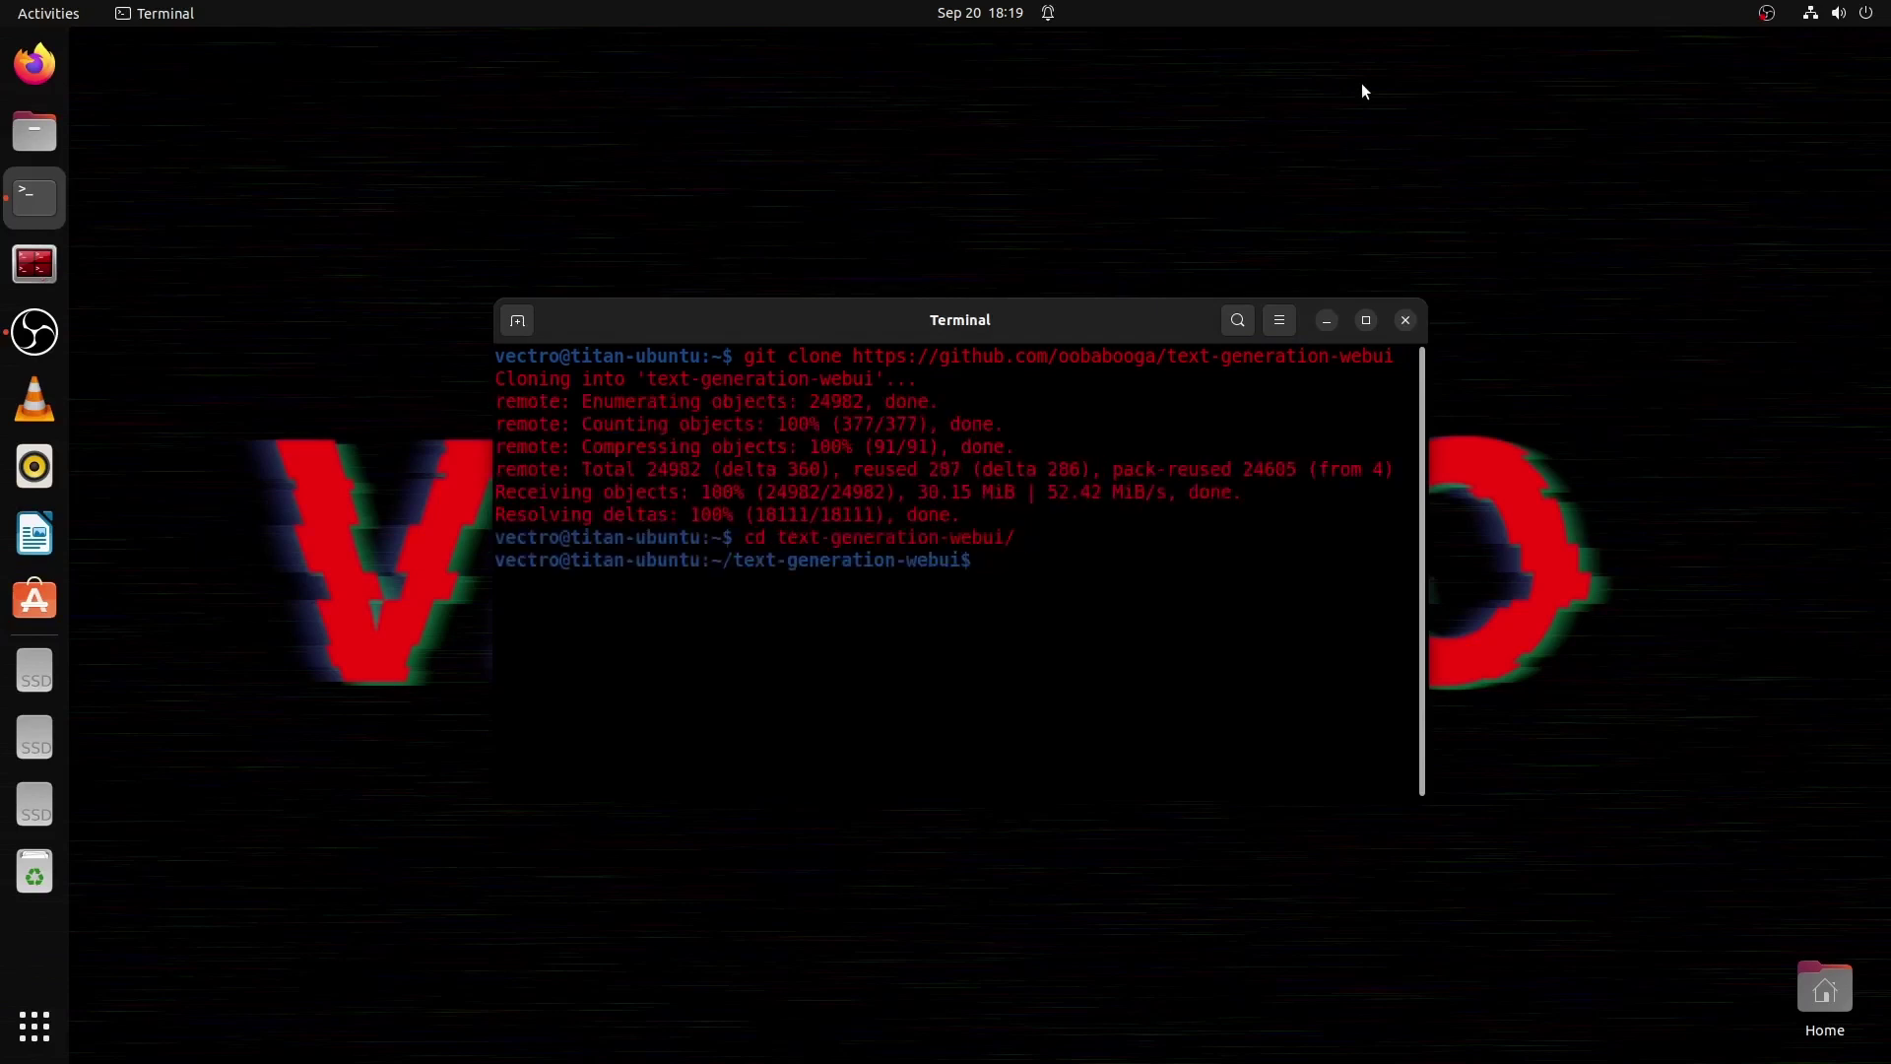
Run the Linux start script from the repository folder and choose option A, NVIDIA, as the GPU type
text(./start_li)
key(Tab)
key(Return)
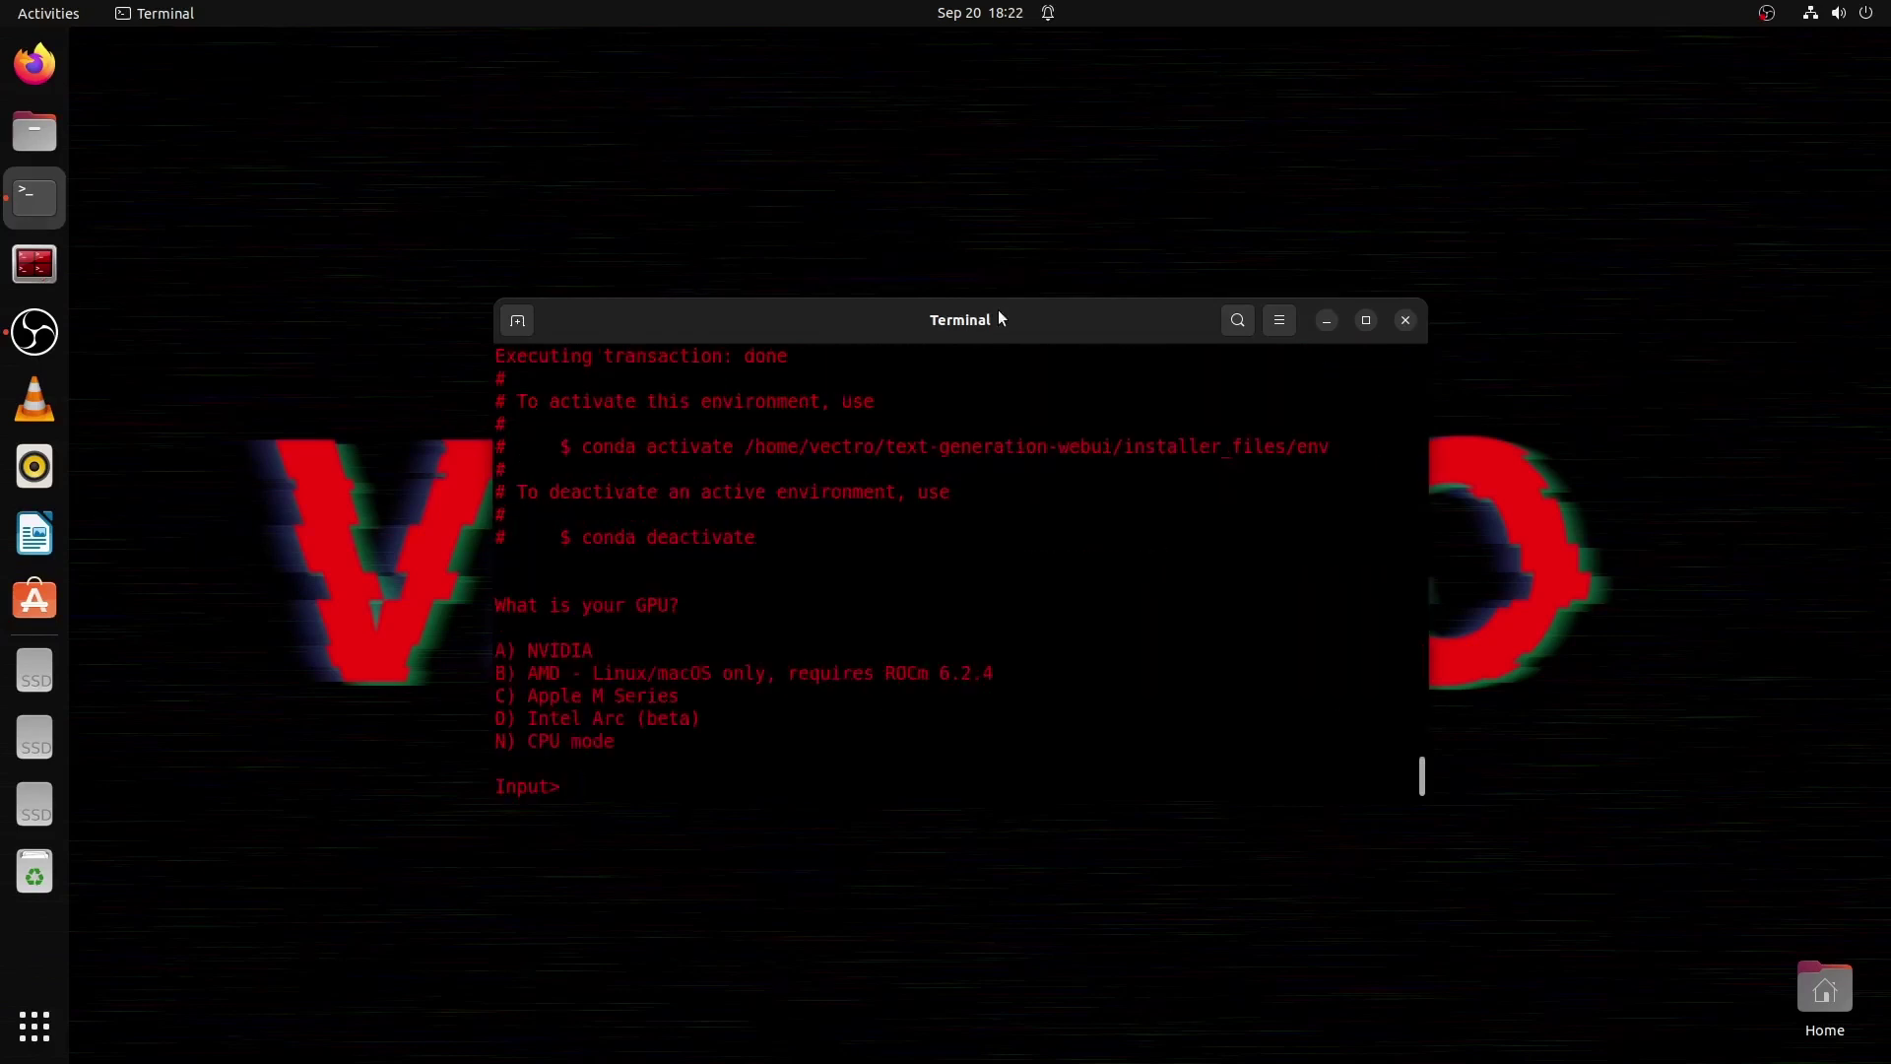
text(A)
key(Return)
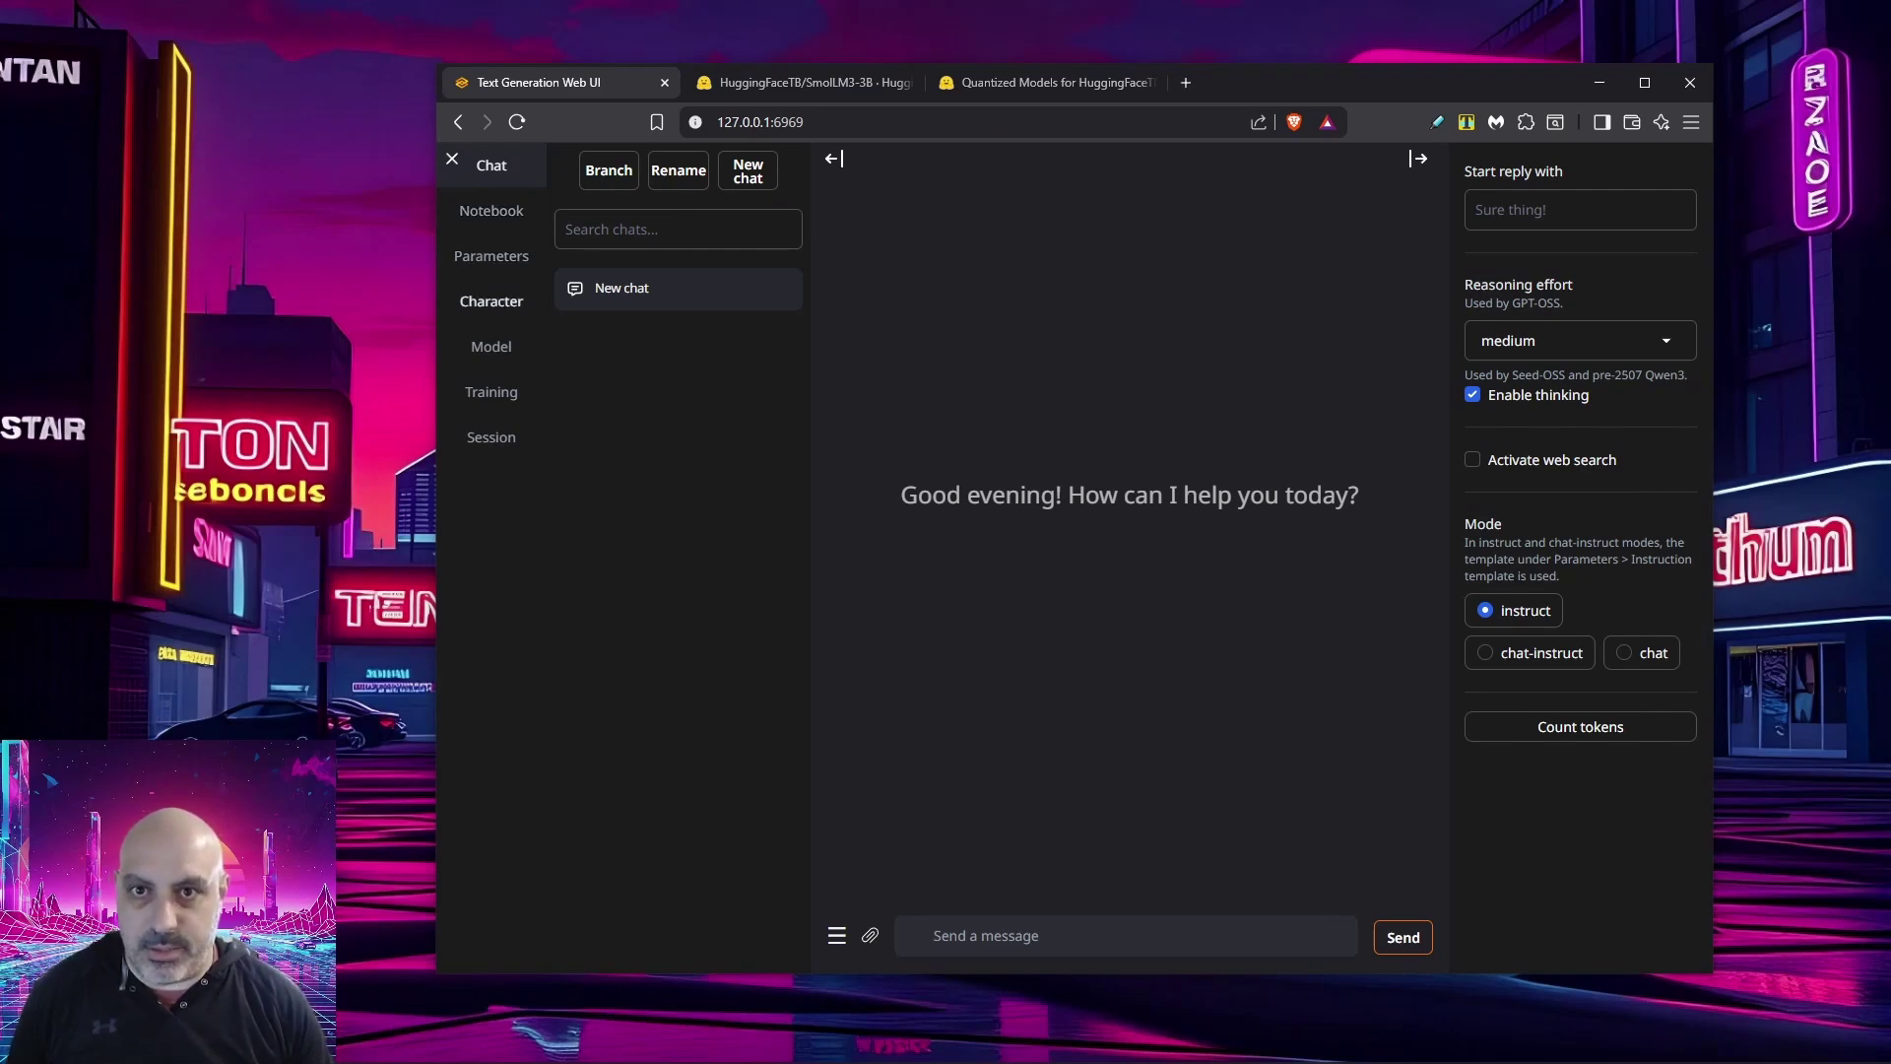
Copy the model name HuggingFaceTB/SmolLM3-3B from Hugging Face and download that model in the web UI's model settings
click(492, 347)
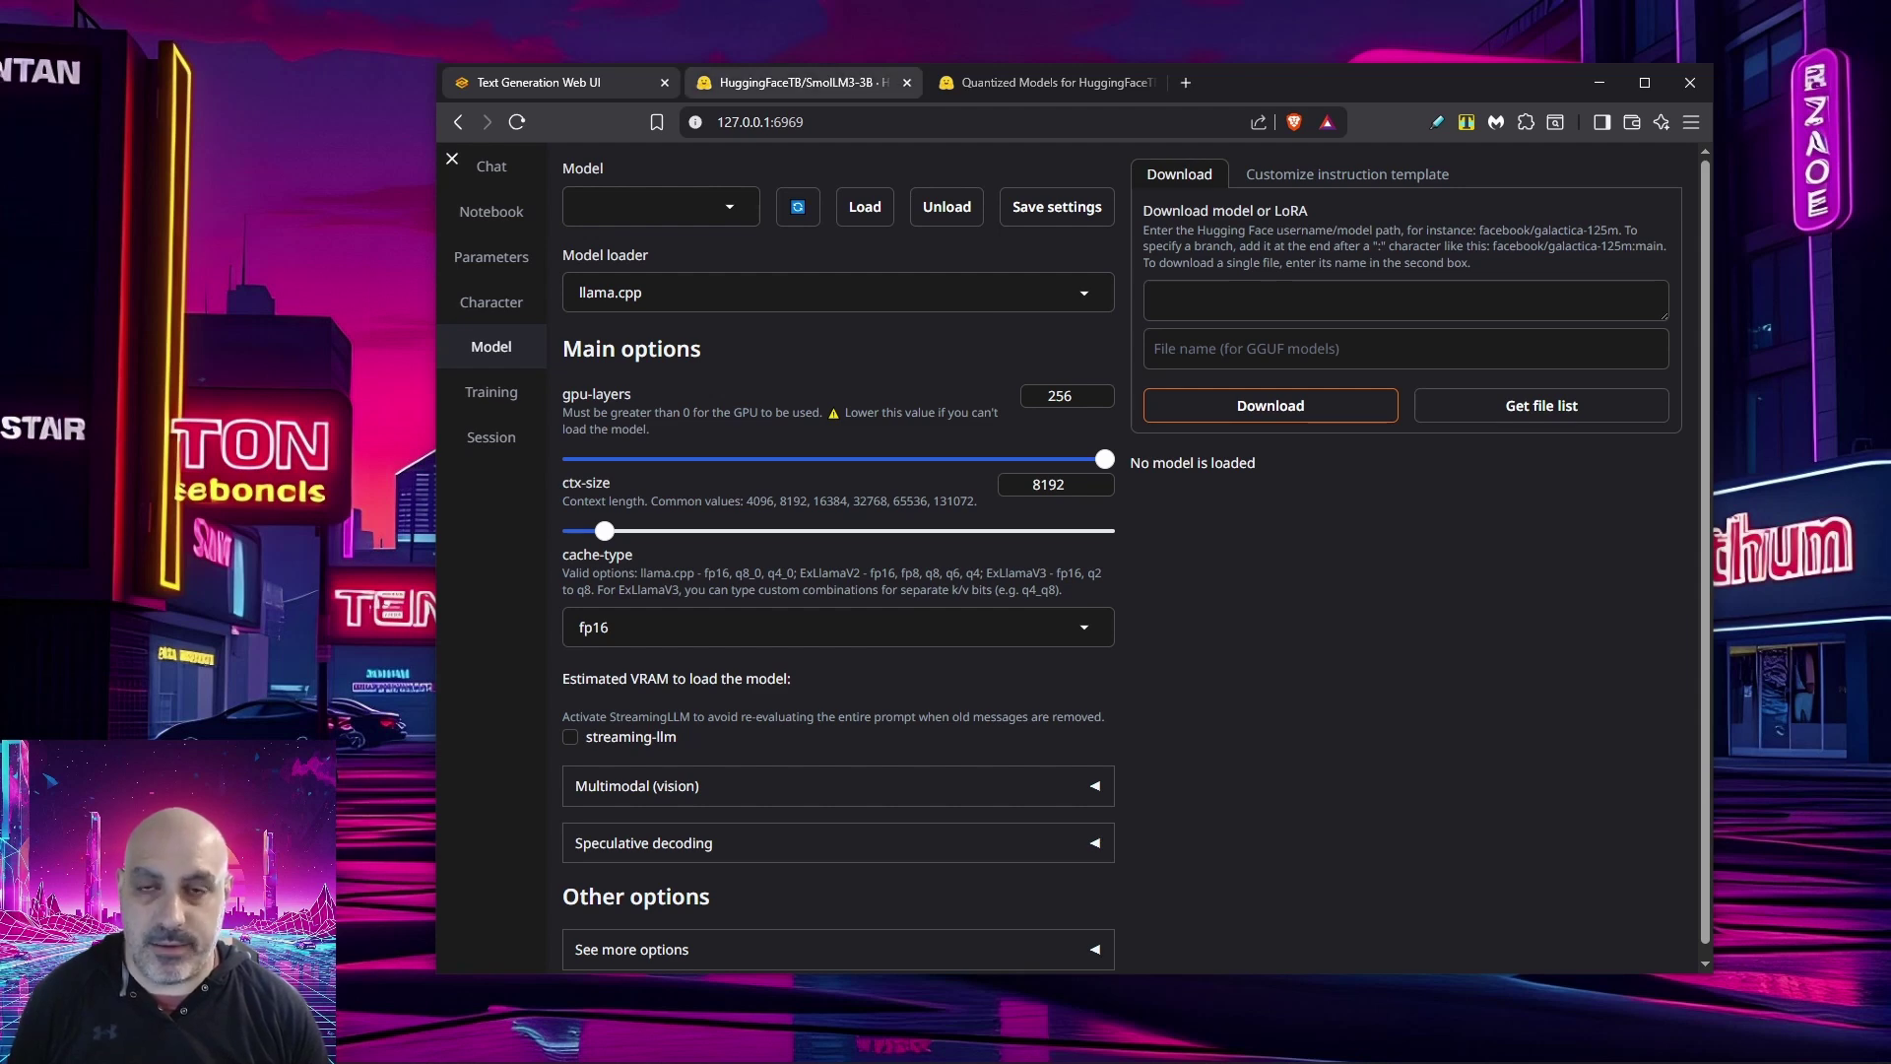
click(798, 82)
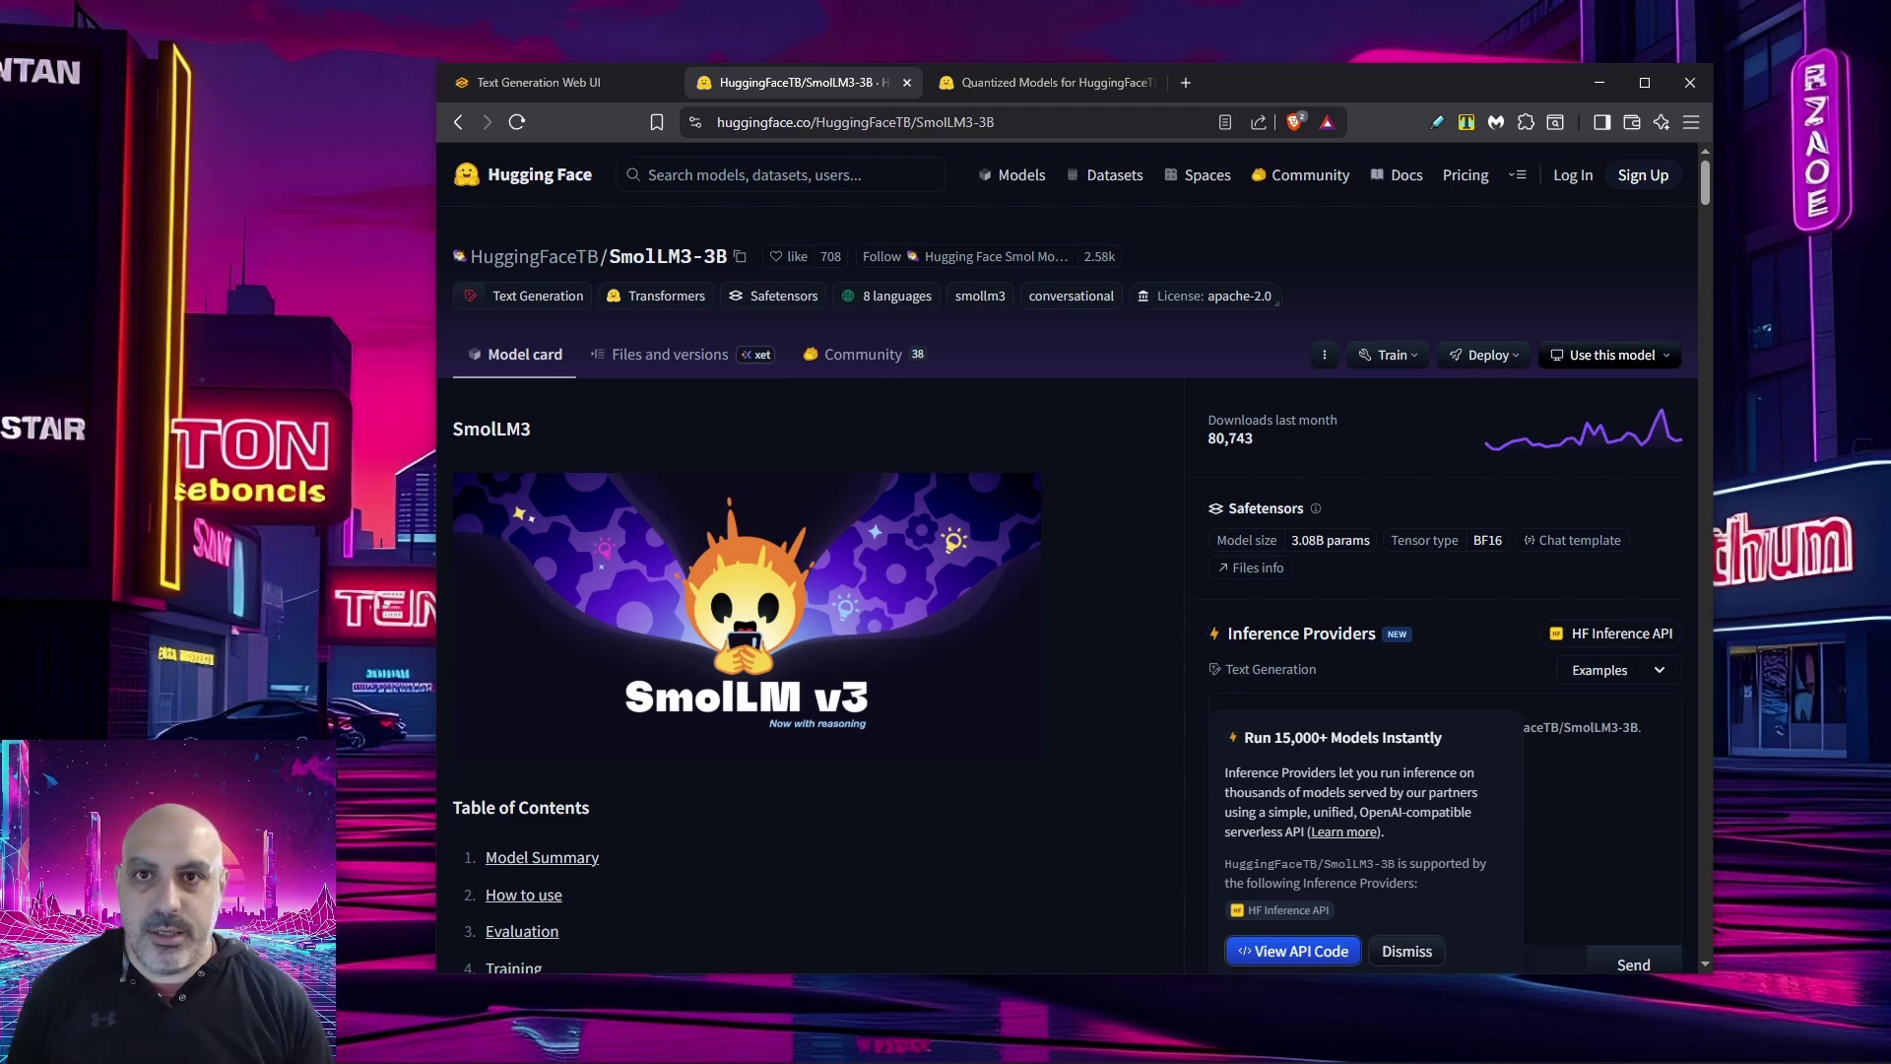
mouse_move(532, 258)
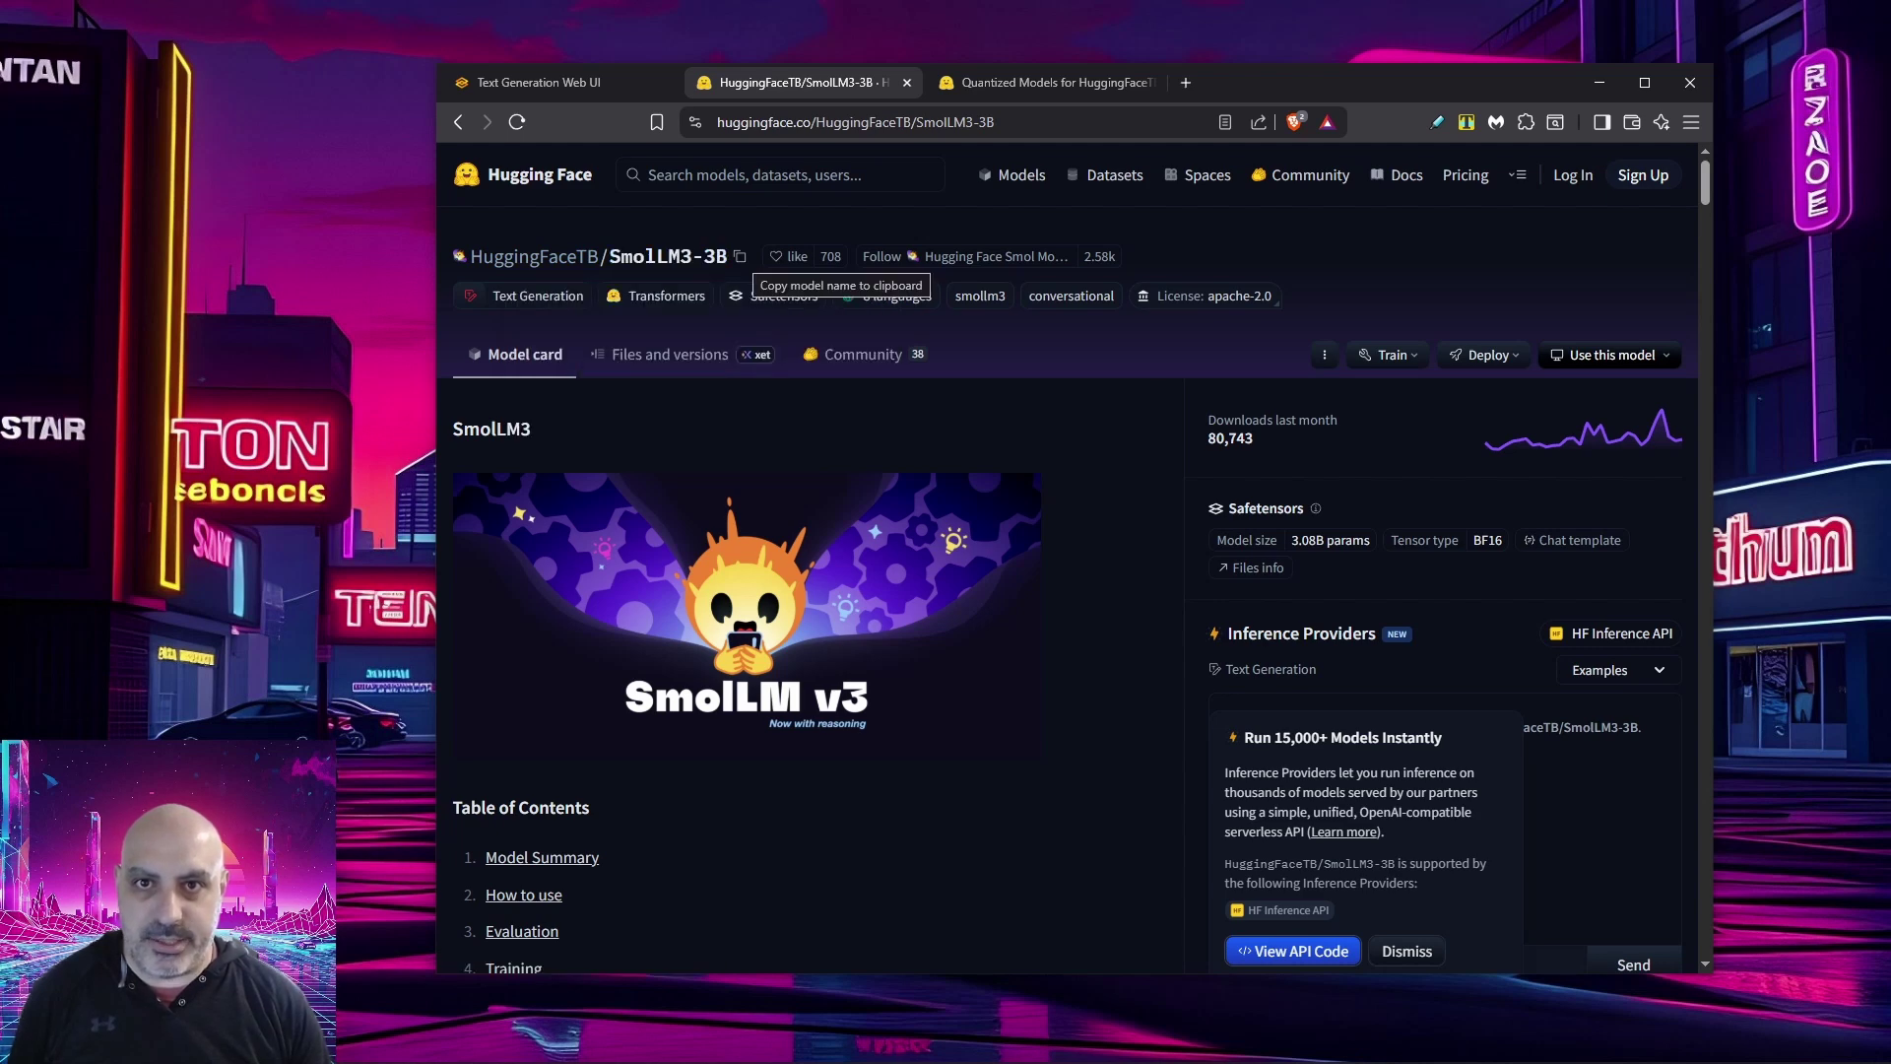
click(739, 258)
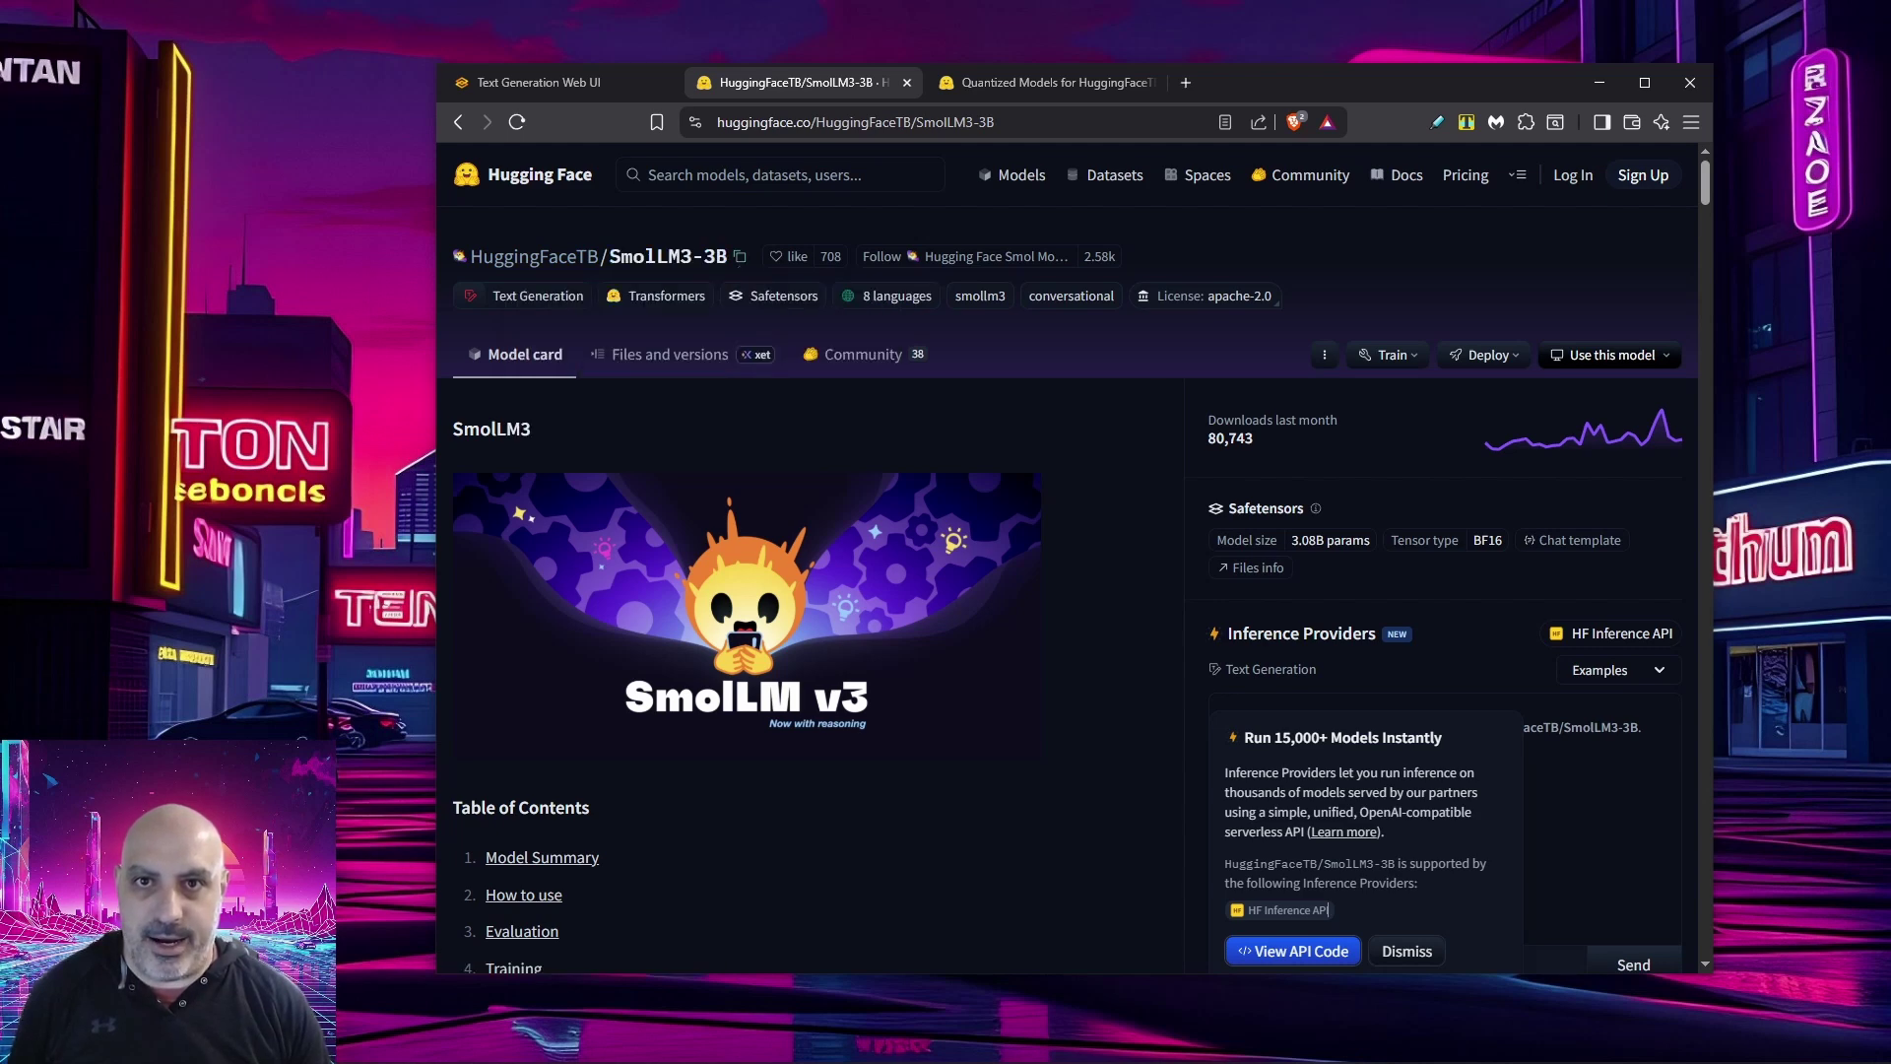
click(560, 83)
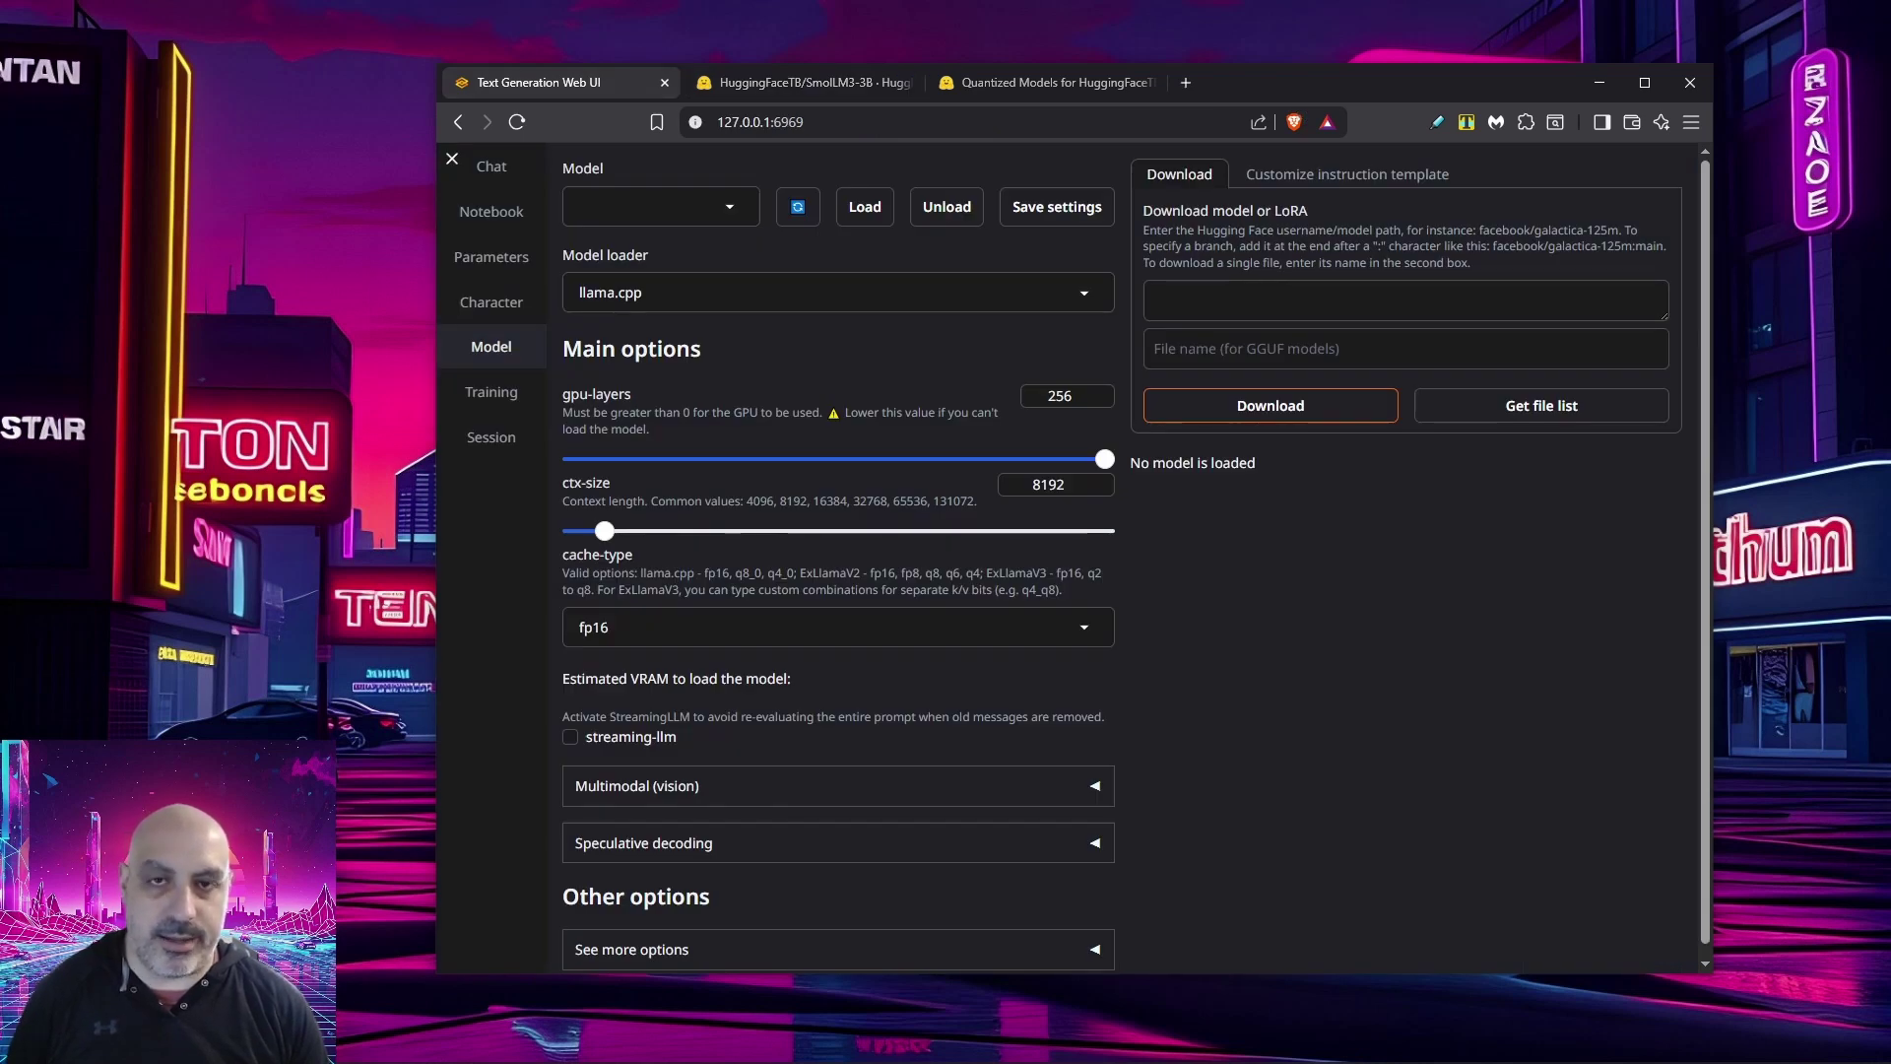
right_click(1210, 301)
click(1271, 492)
click(1271, 405)
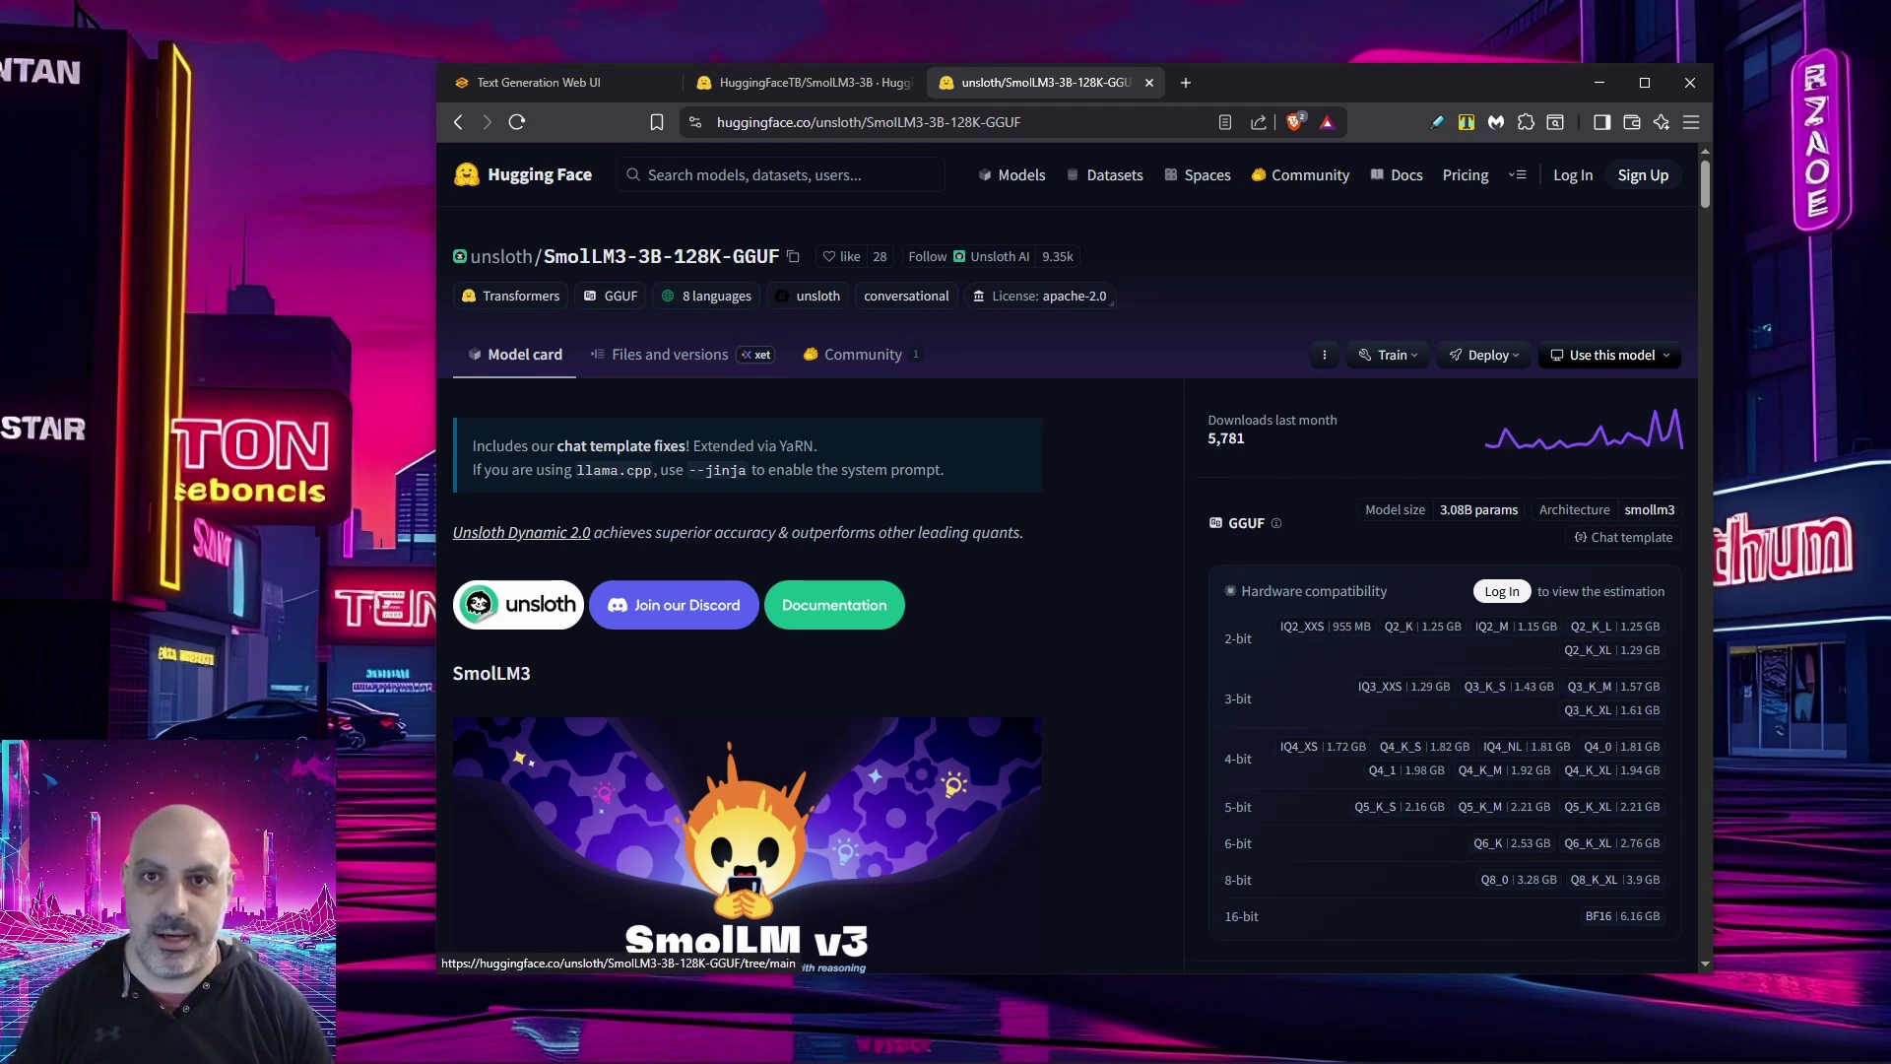
Open SmolLM3-3B-128K-Q4_K_S.gguf in the unsloth repository's files and enter unsloth/SmolLM3-3B-128K-GGUF as the web UI's model to download
click(660, 354)
scroll(1069, 556, down, 1)
scroll(1069, 556, down, 2)
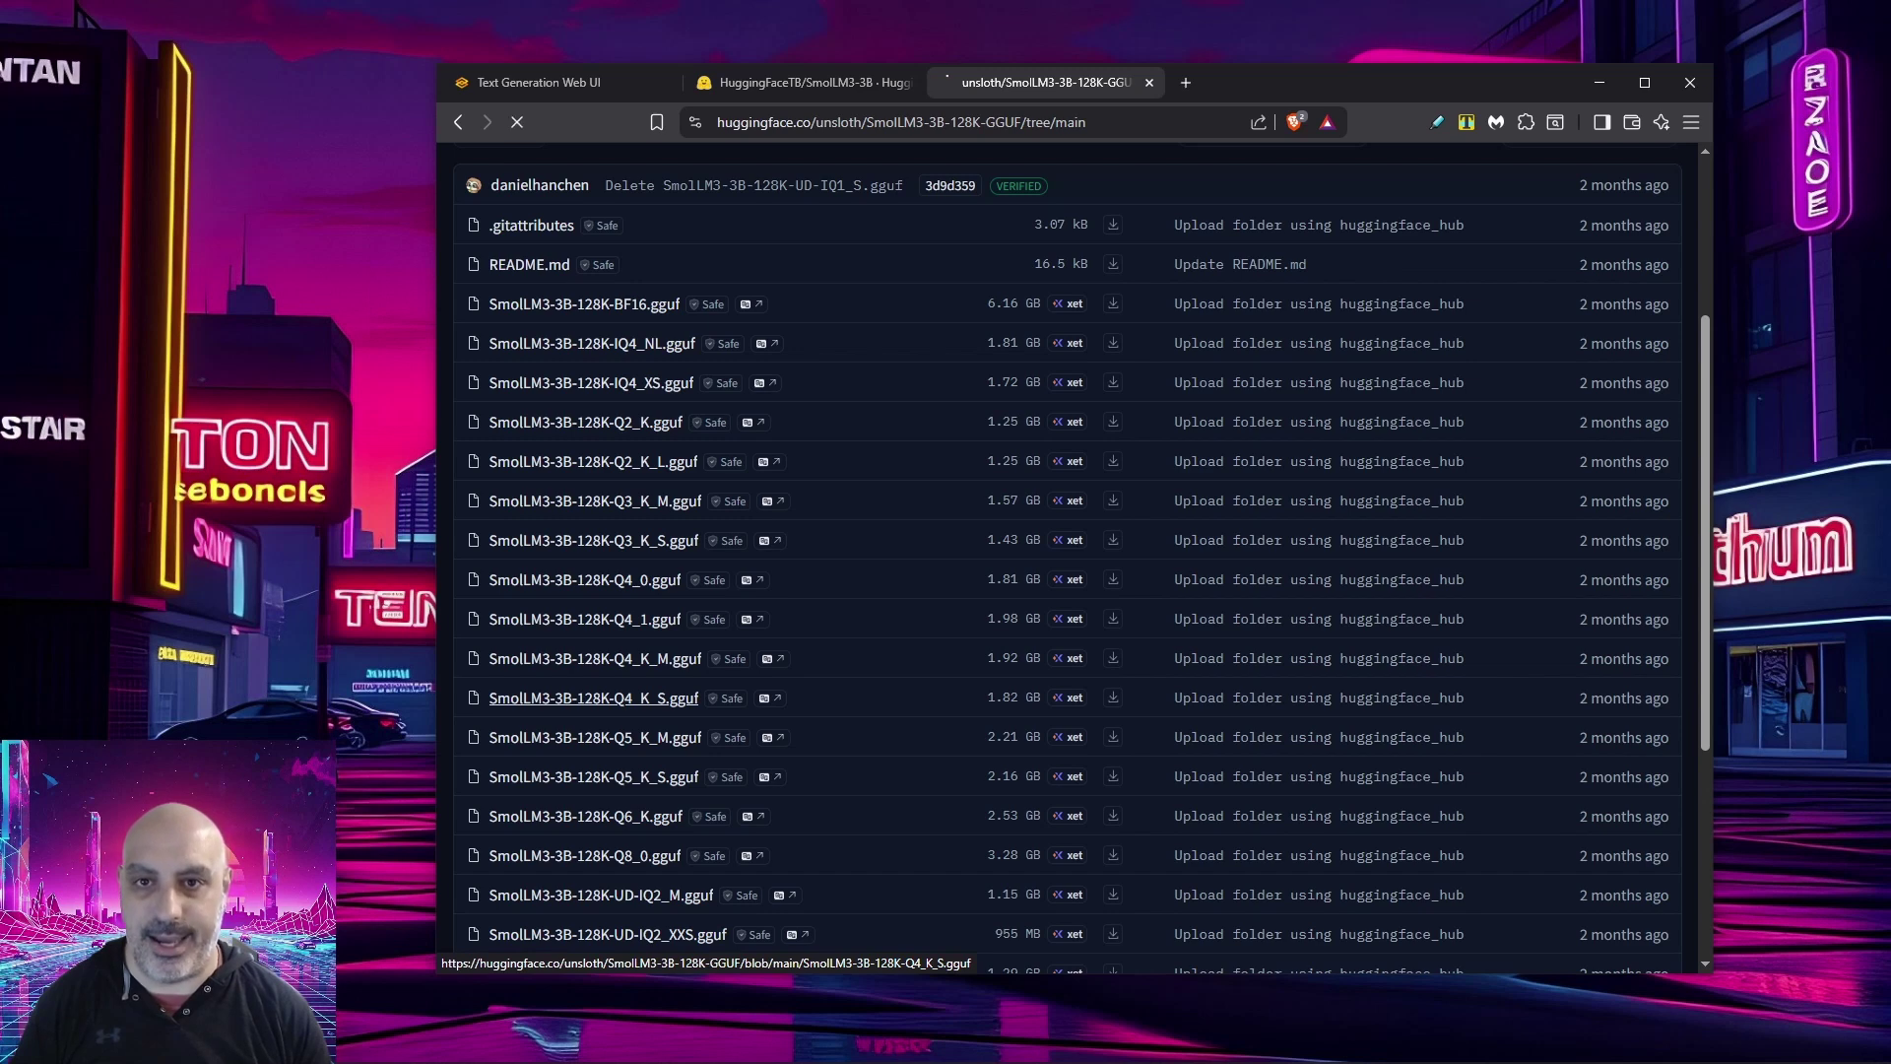
click(594, 697)
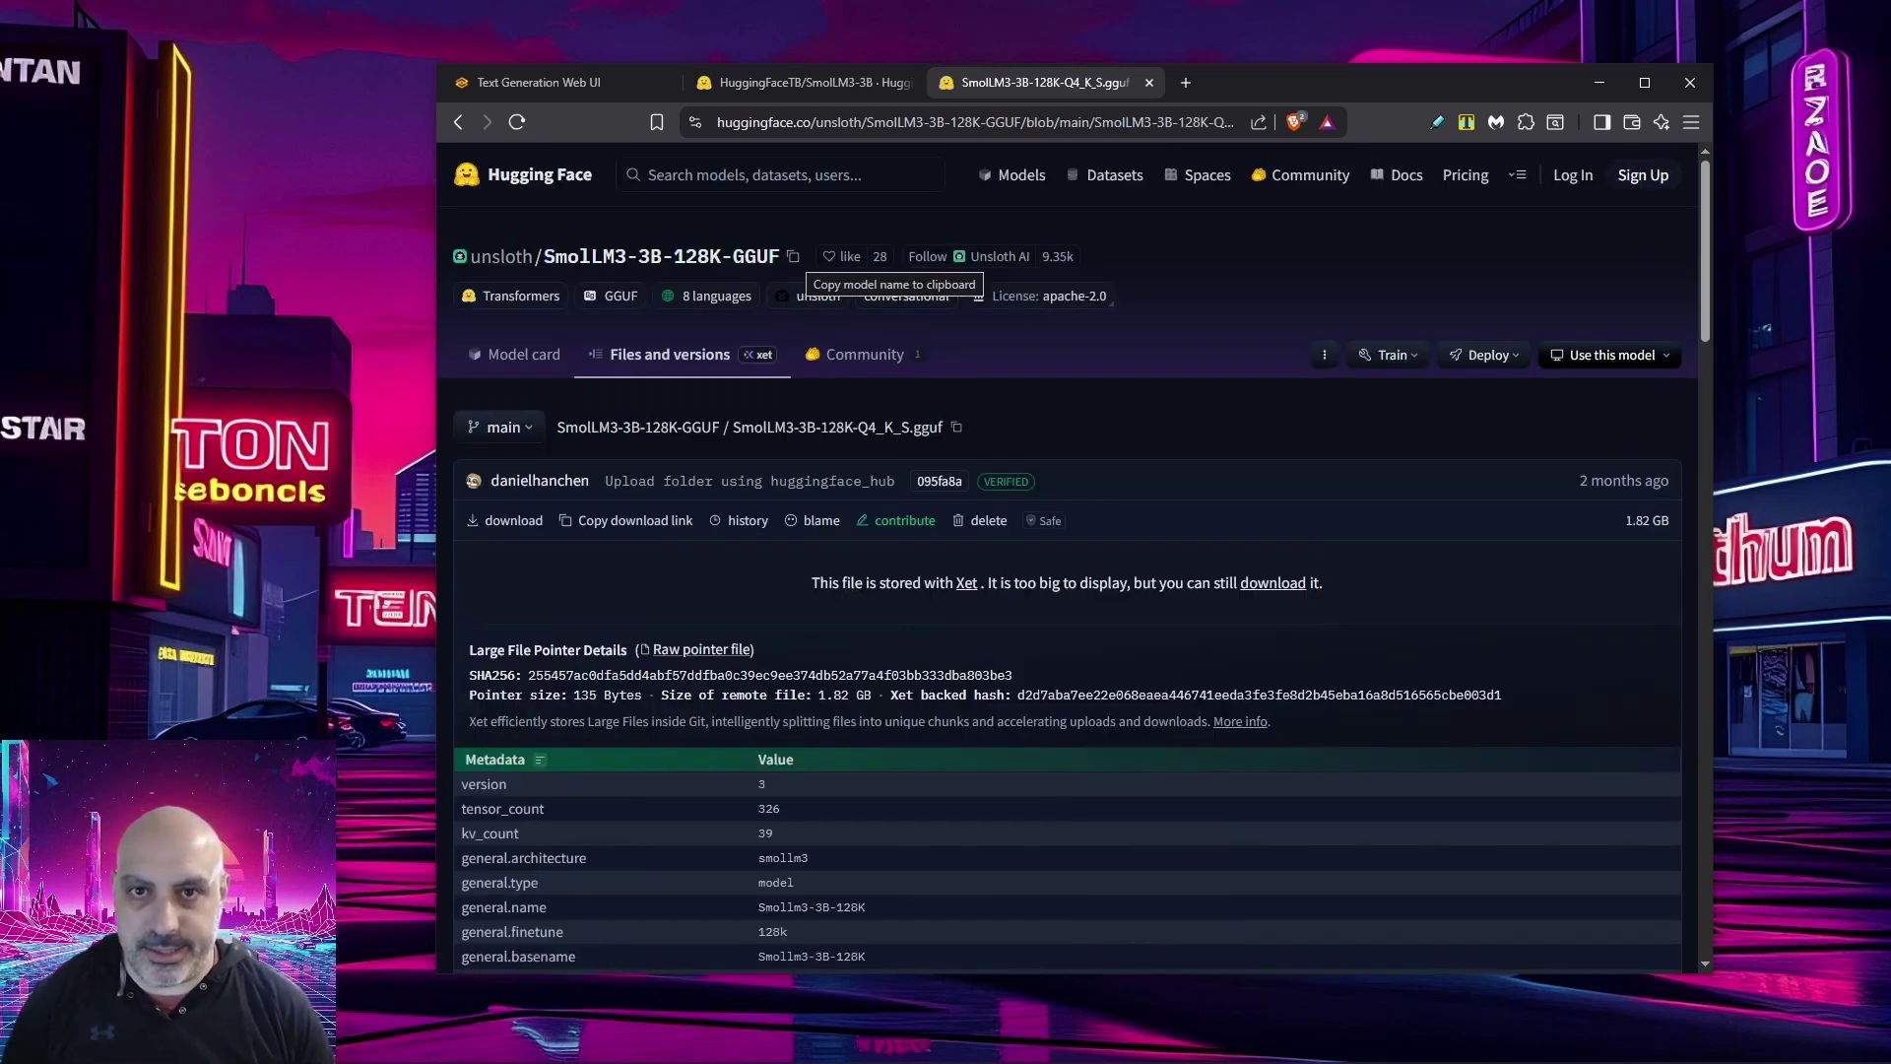
click(793, 257)
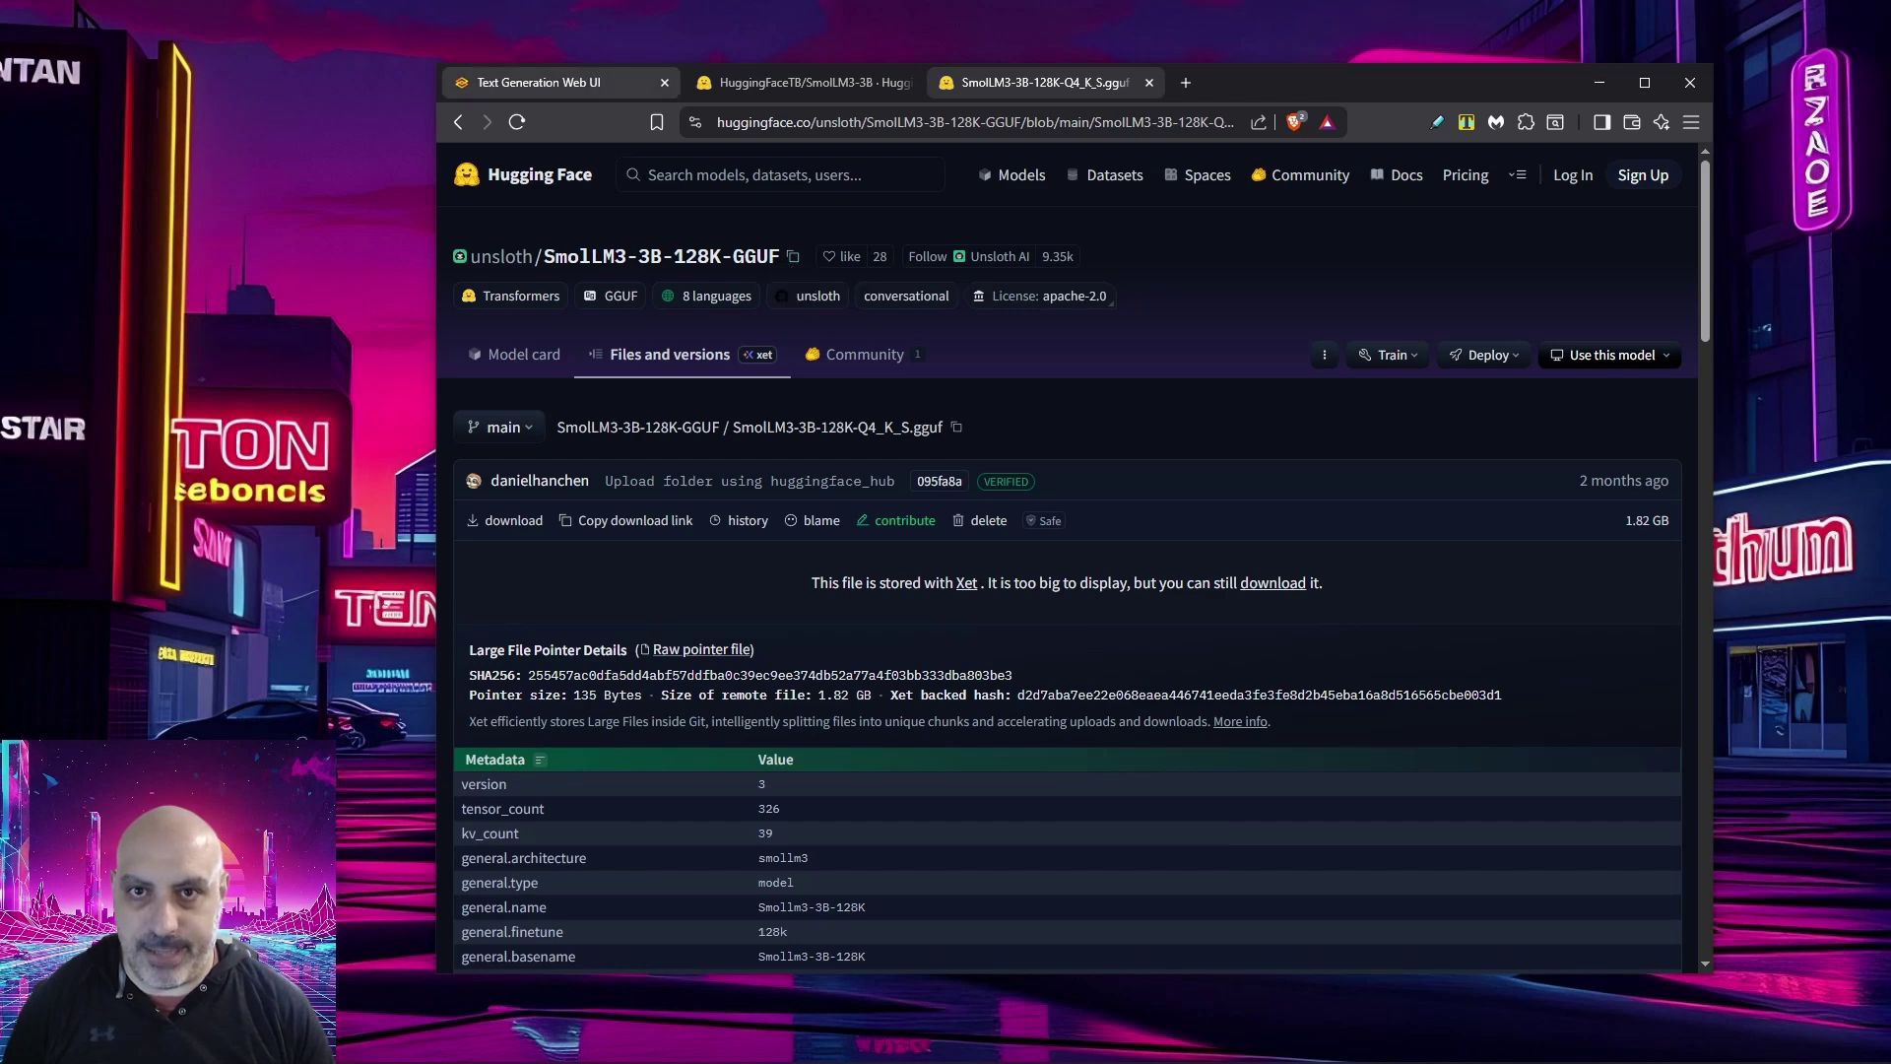
click(551, 81)
key(ctrl+v)
Copy the file name SmolLM3-3B-128K-Q4_K_S.gguf from Hugging Face into the GGUF file name field and download the file
click(1044, 81)
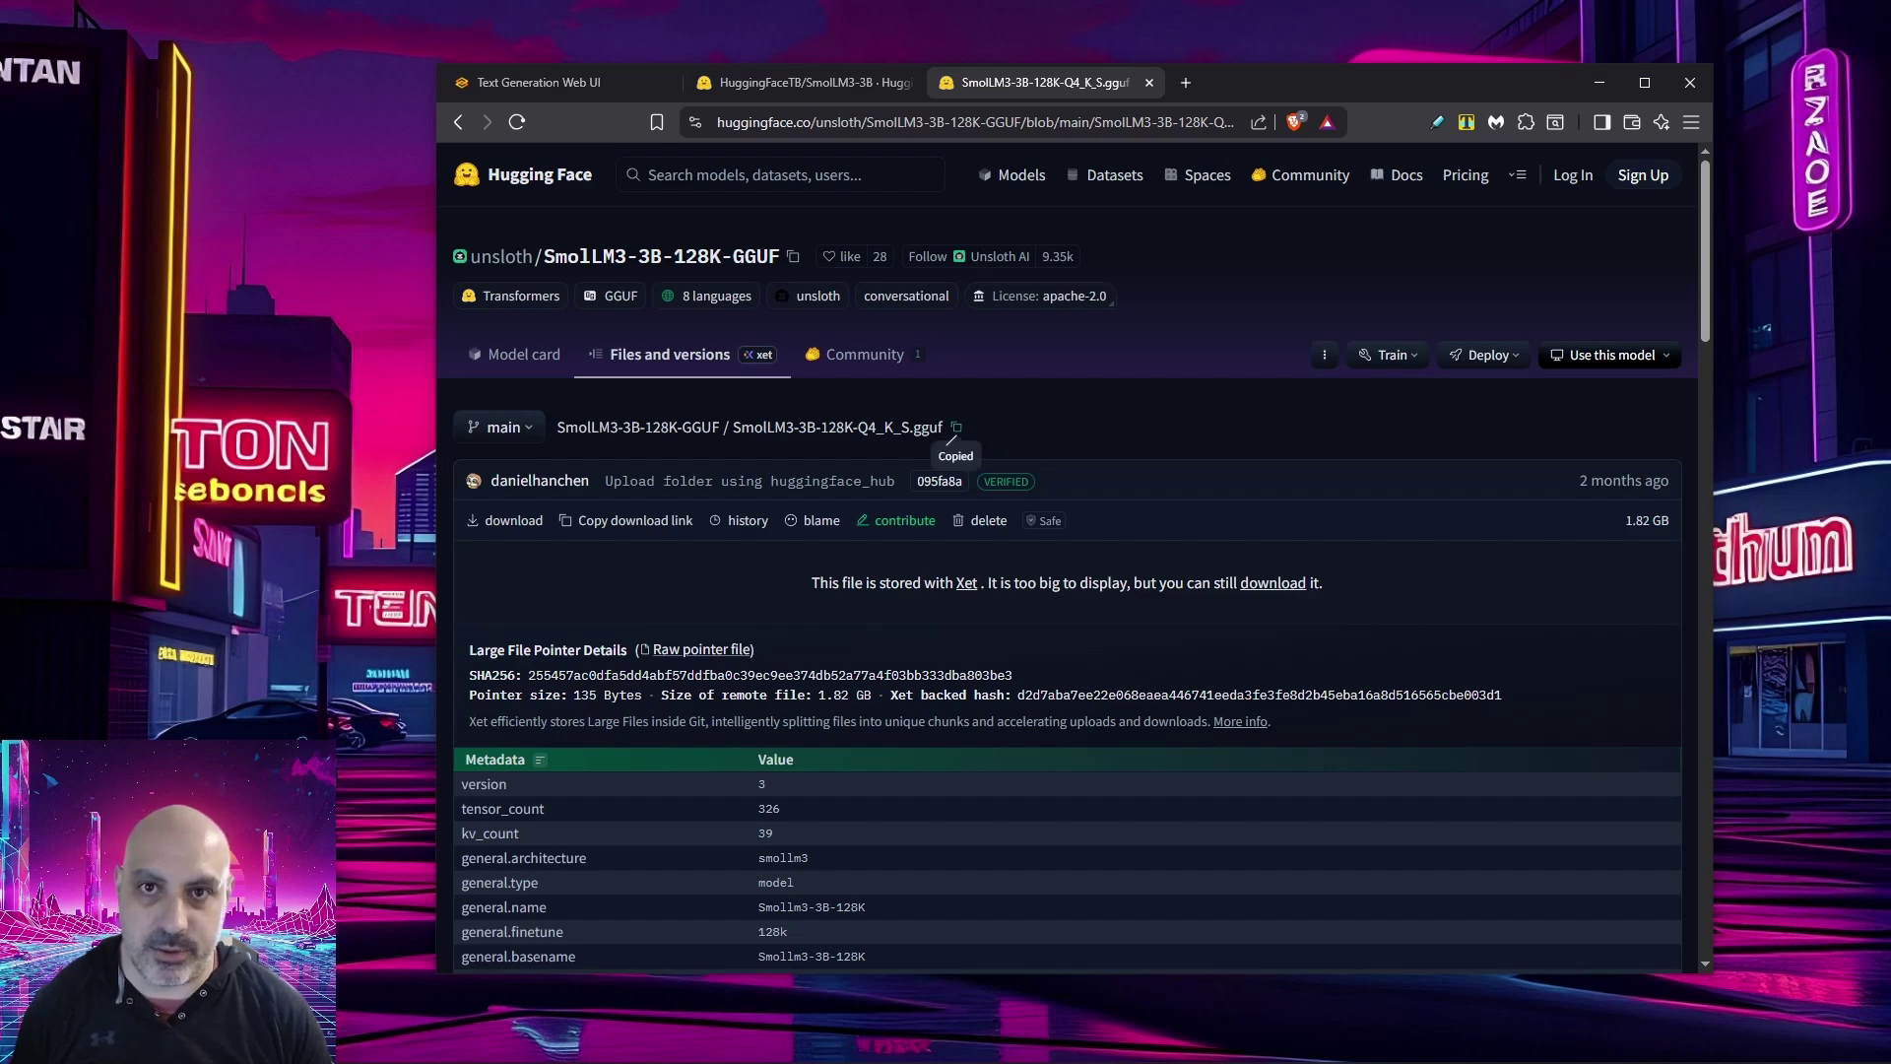
click(551, 82)
right_click(1251, 350)
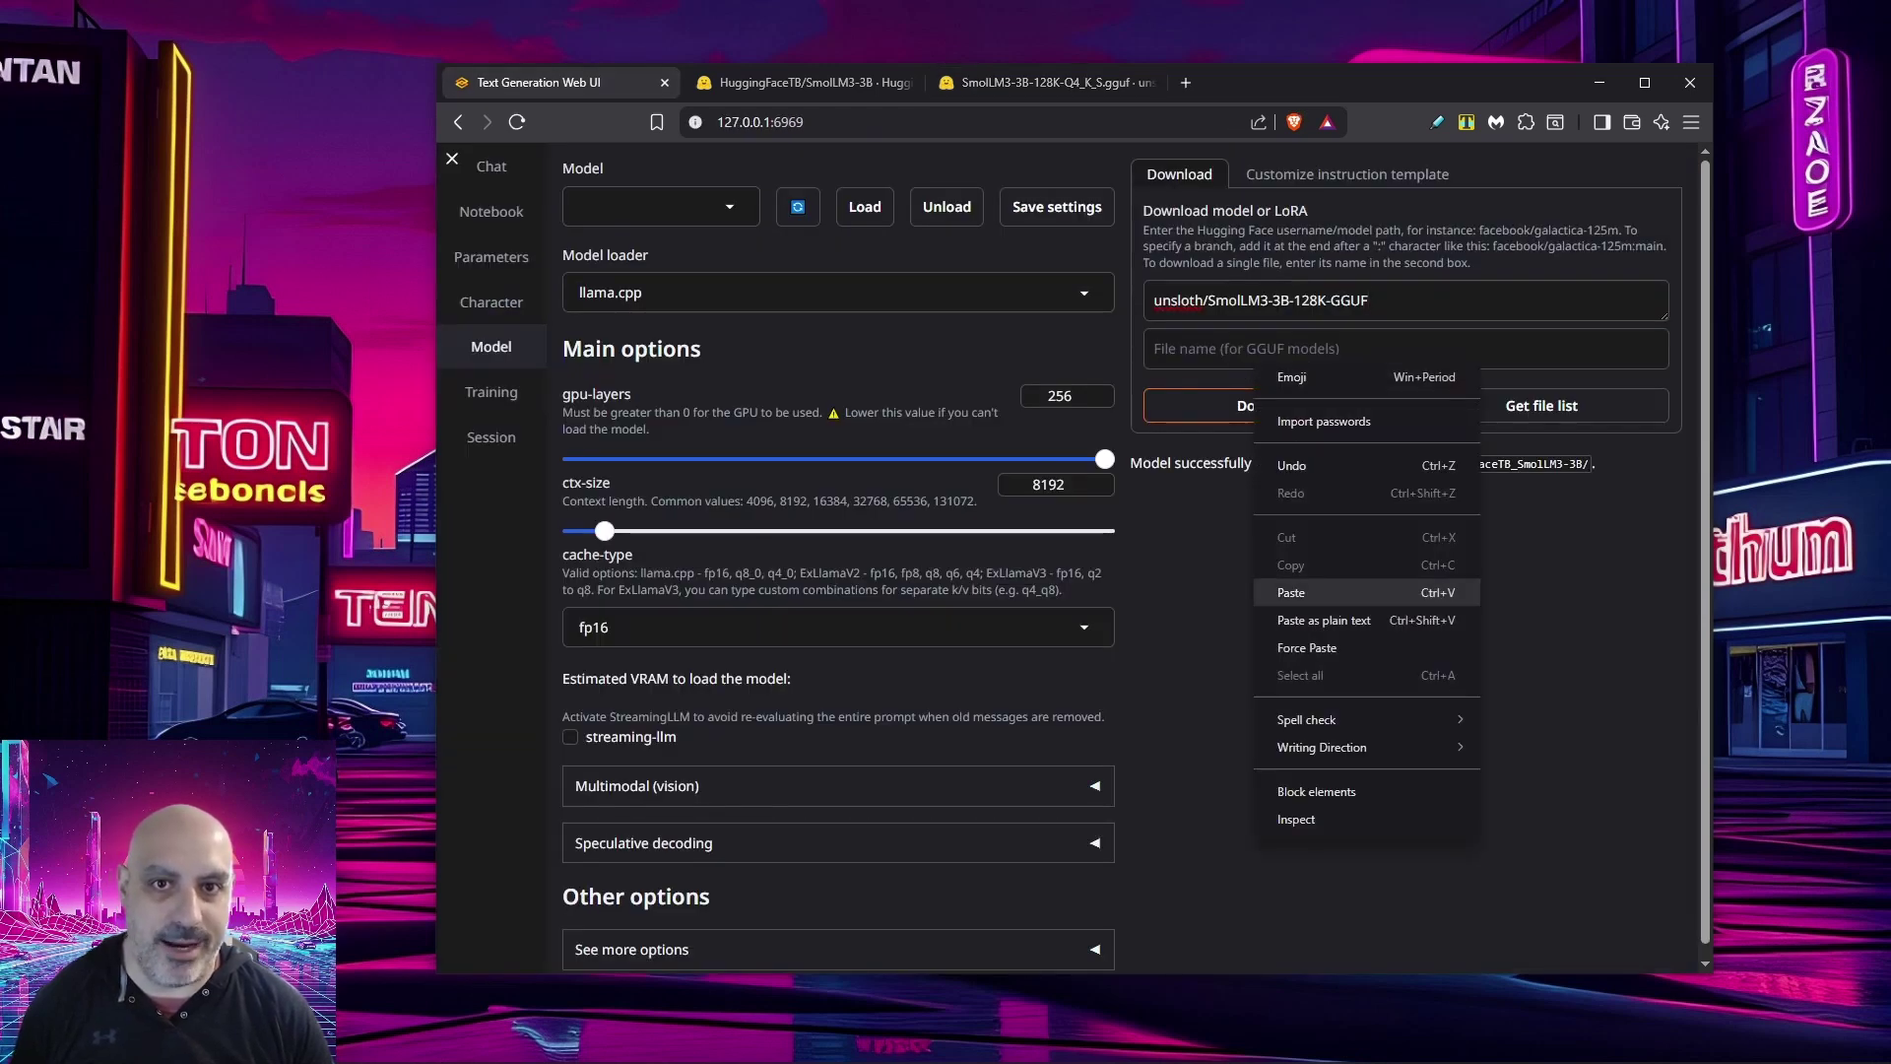
click(1311, 592)
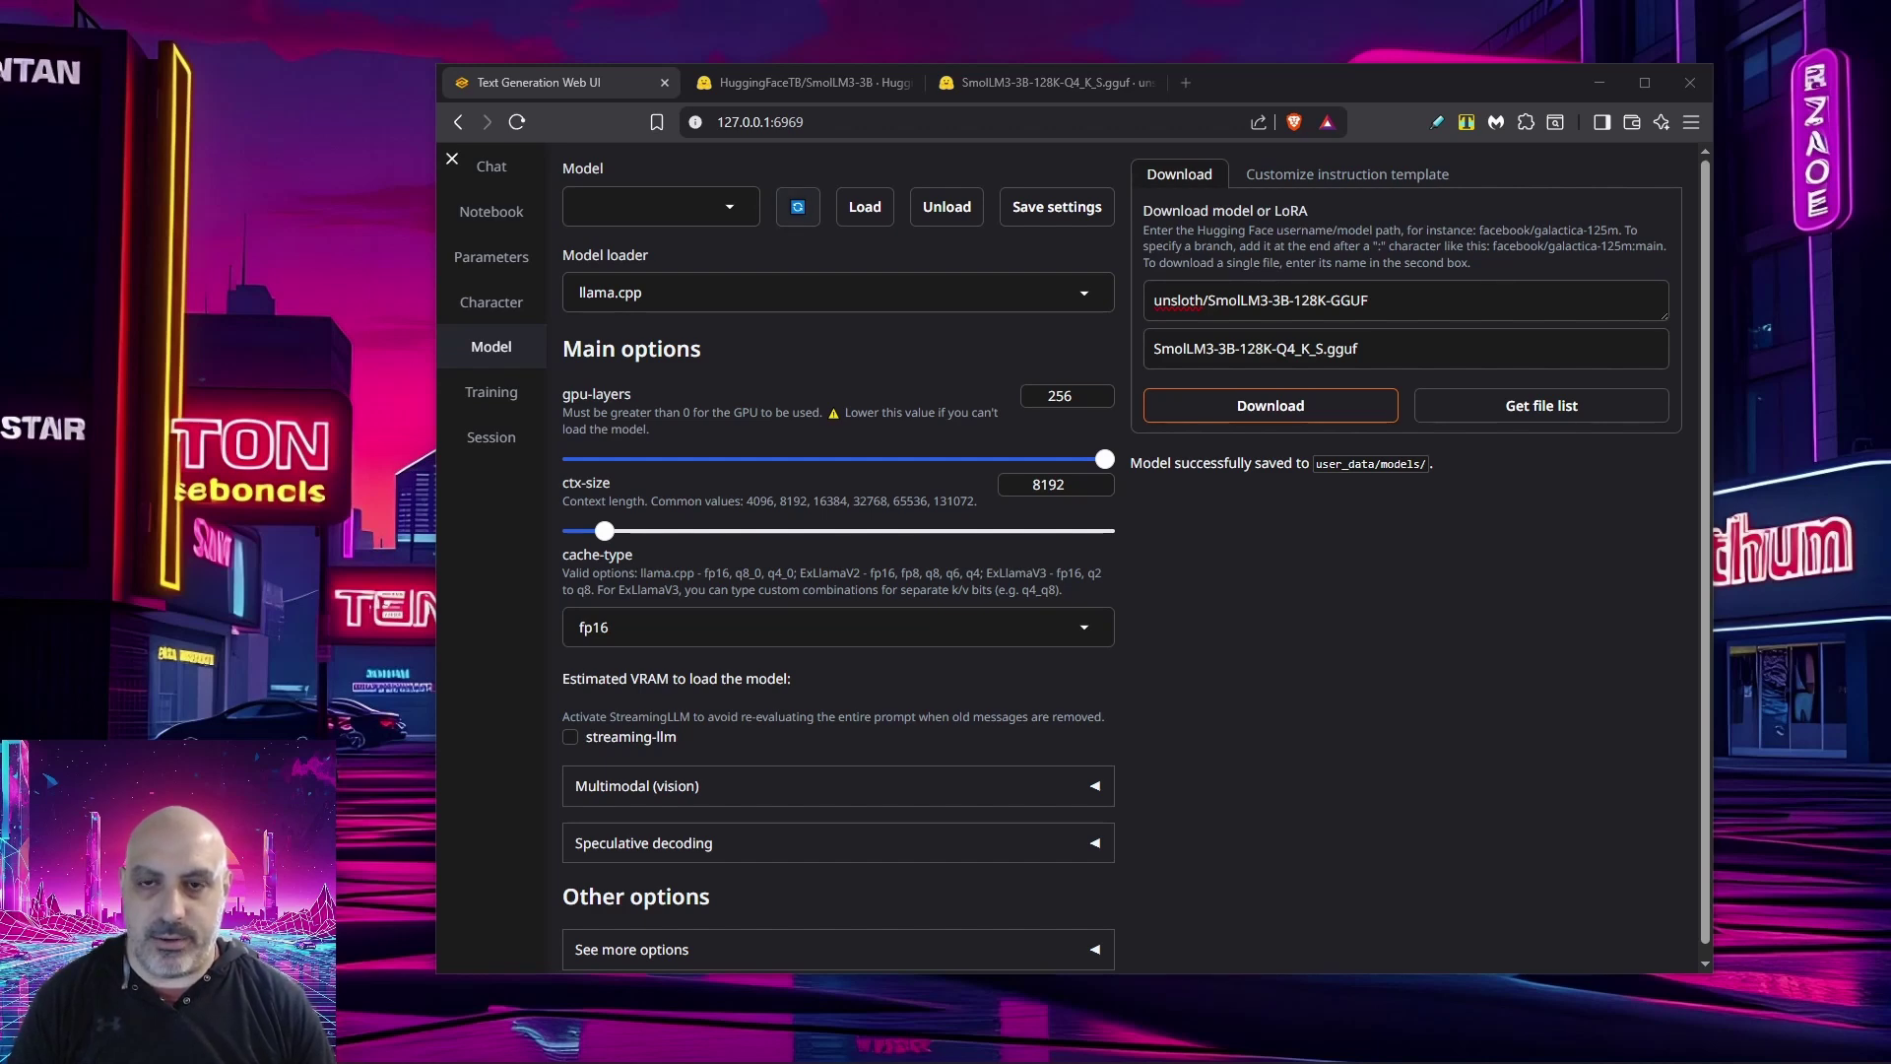
key(alt+Tab)
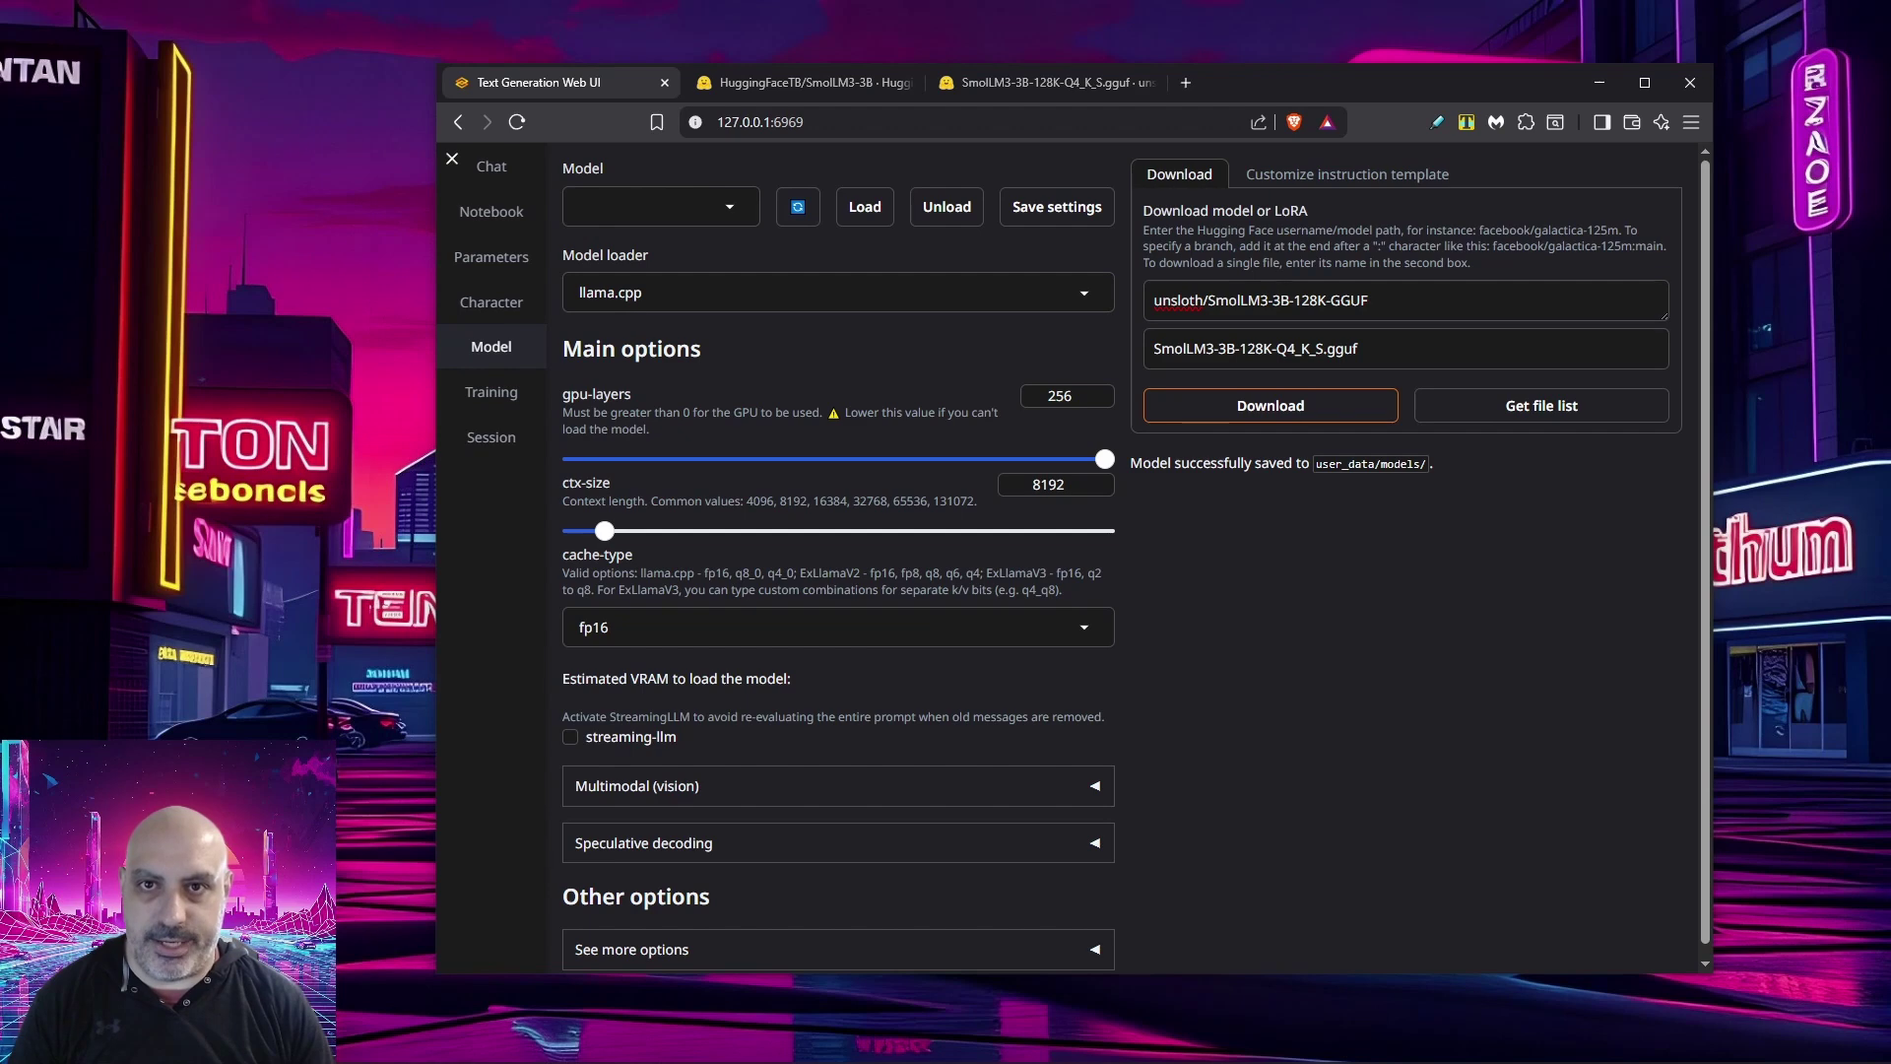
Select the HuggingFaceTB_SmolLM3-3B model and load it with the Transformers loader
click(660, 206)
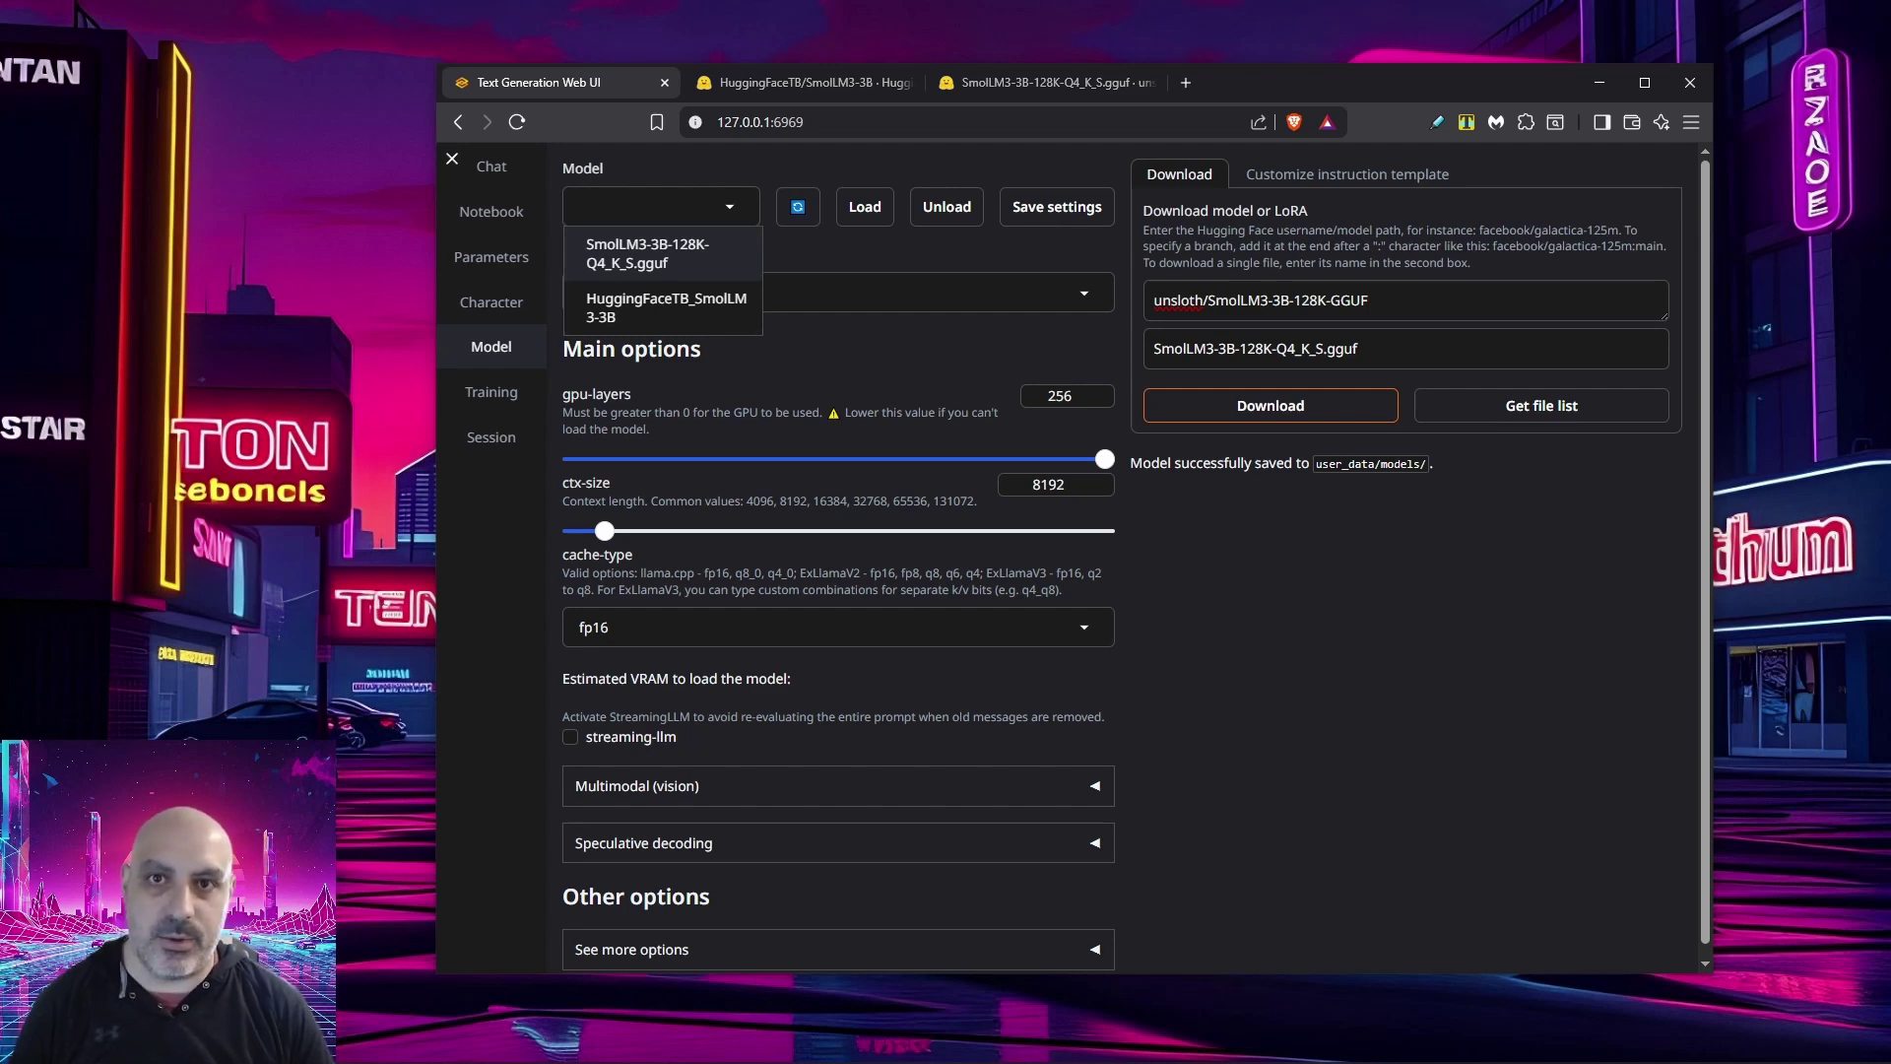
click(665, 308)
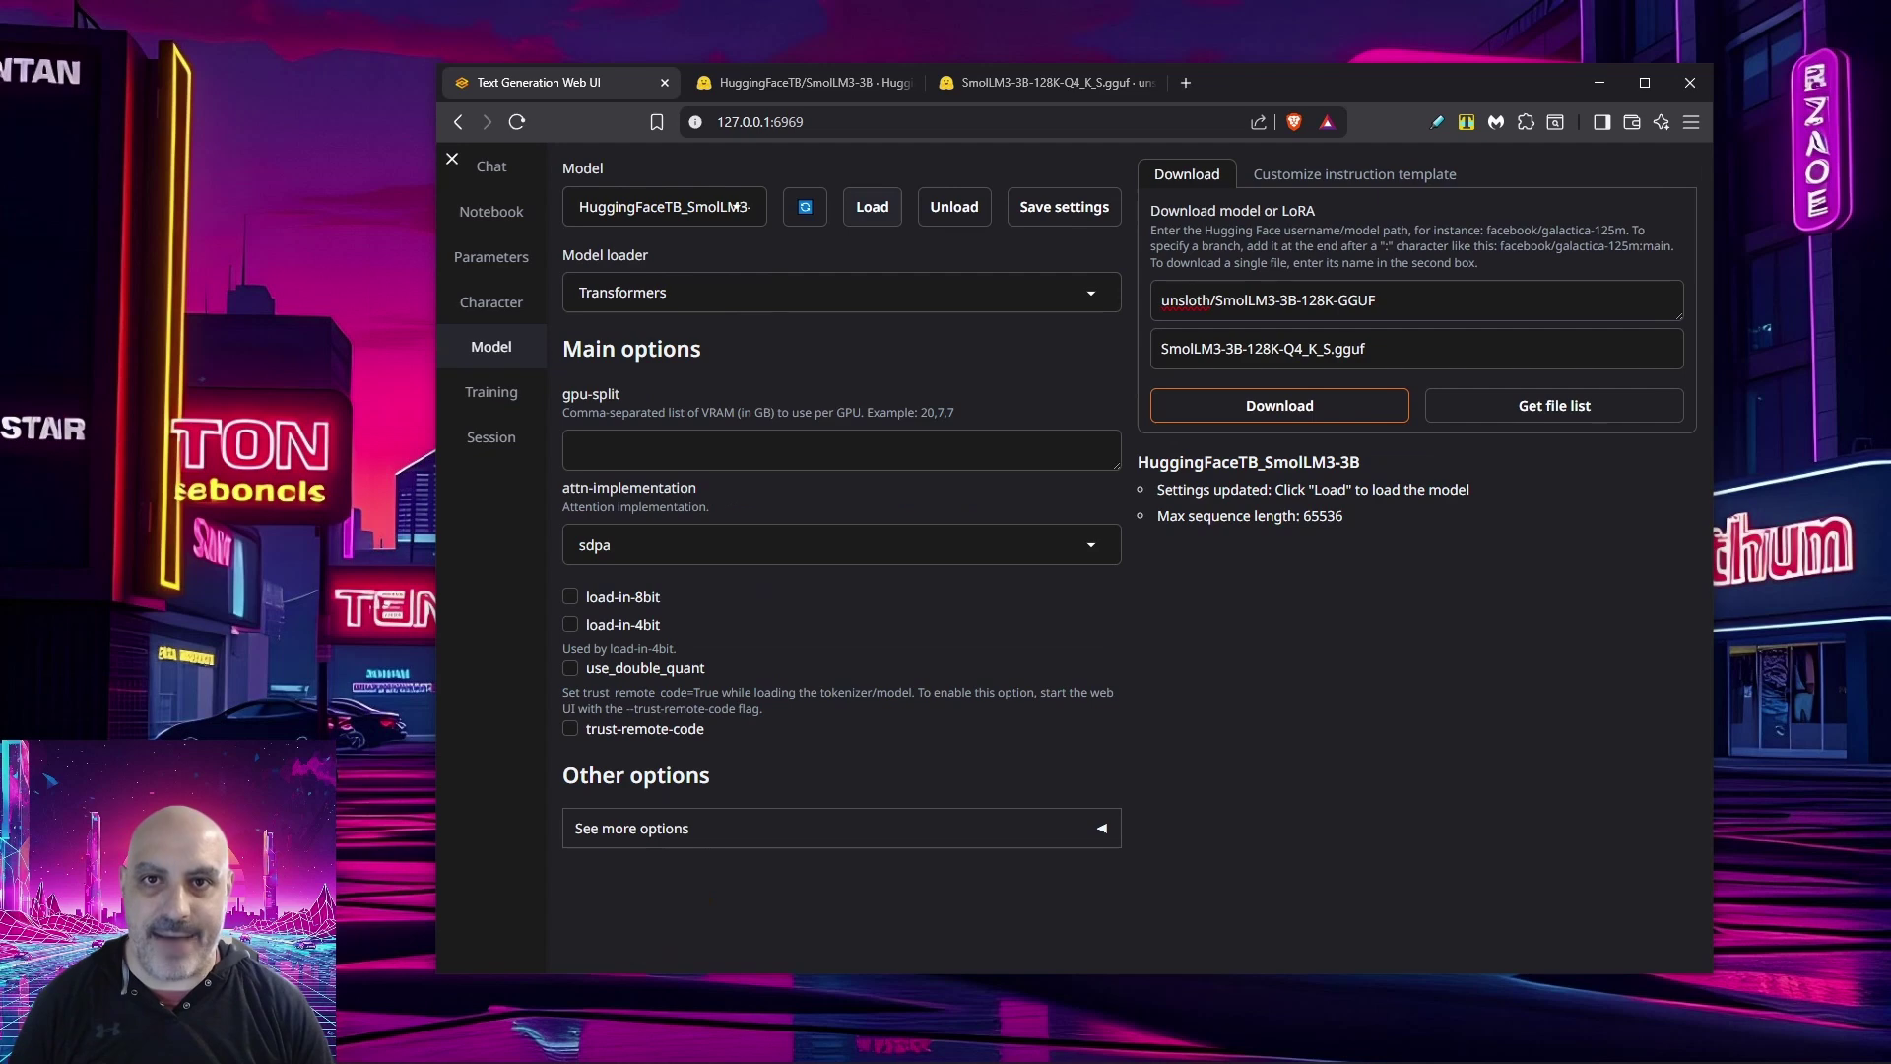
click(872, 206)
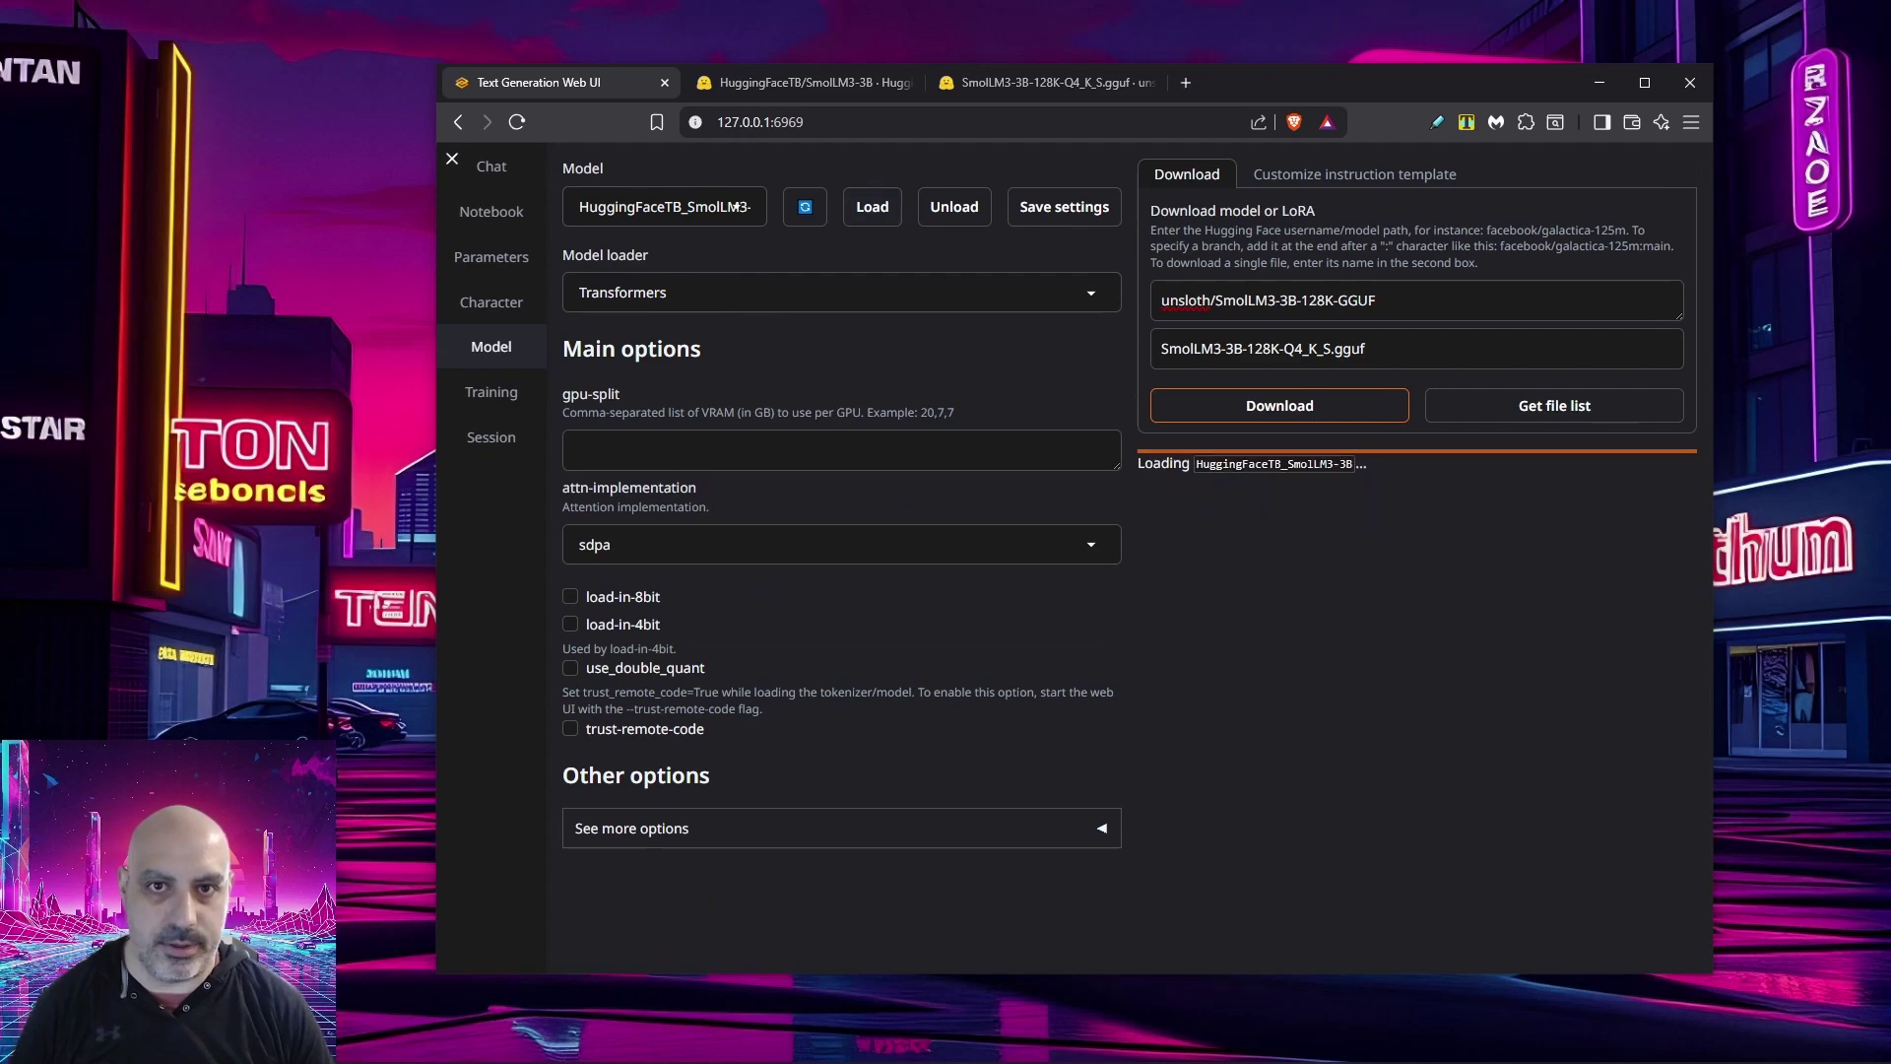
drag(1138, 463, 1295, 463)
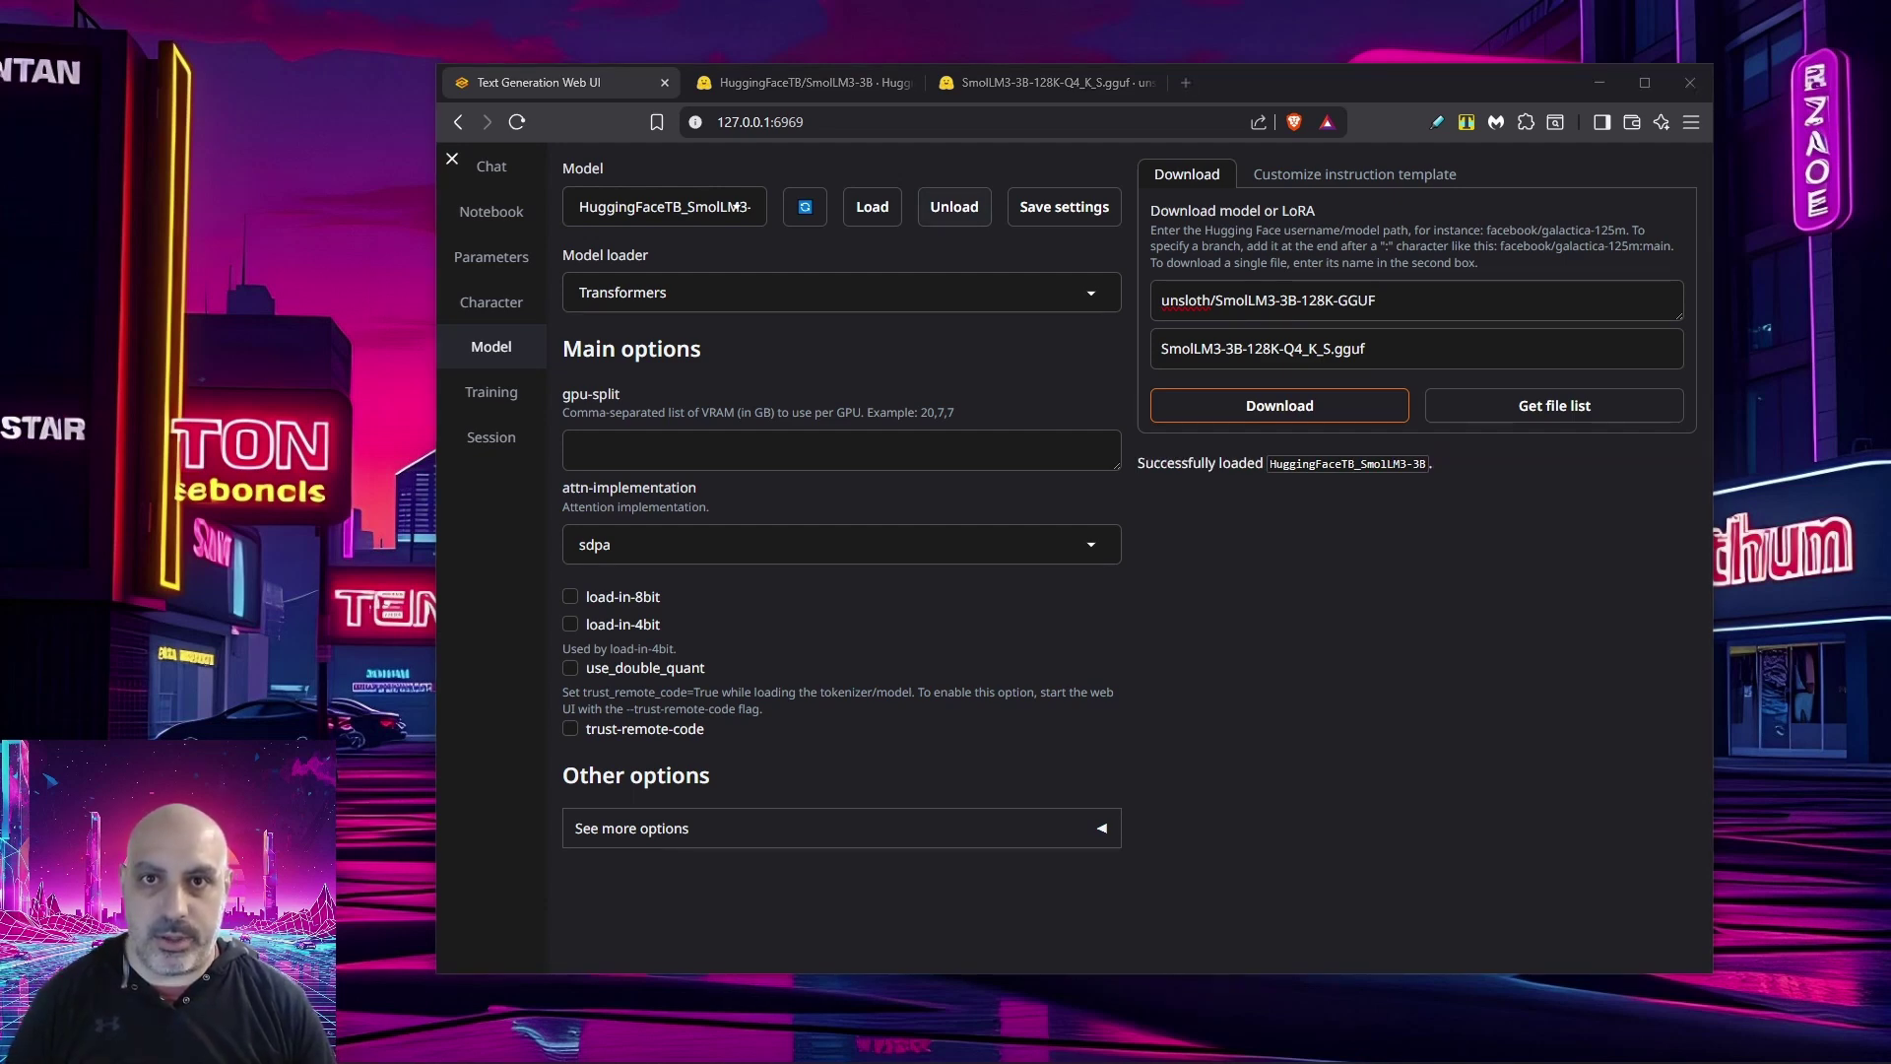
Unload the current model and select SmolLM3-3B-128K-Q4_K_S.gguf with the llama.cpp loader settings
click(952, 206)
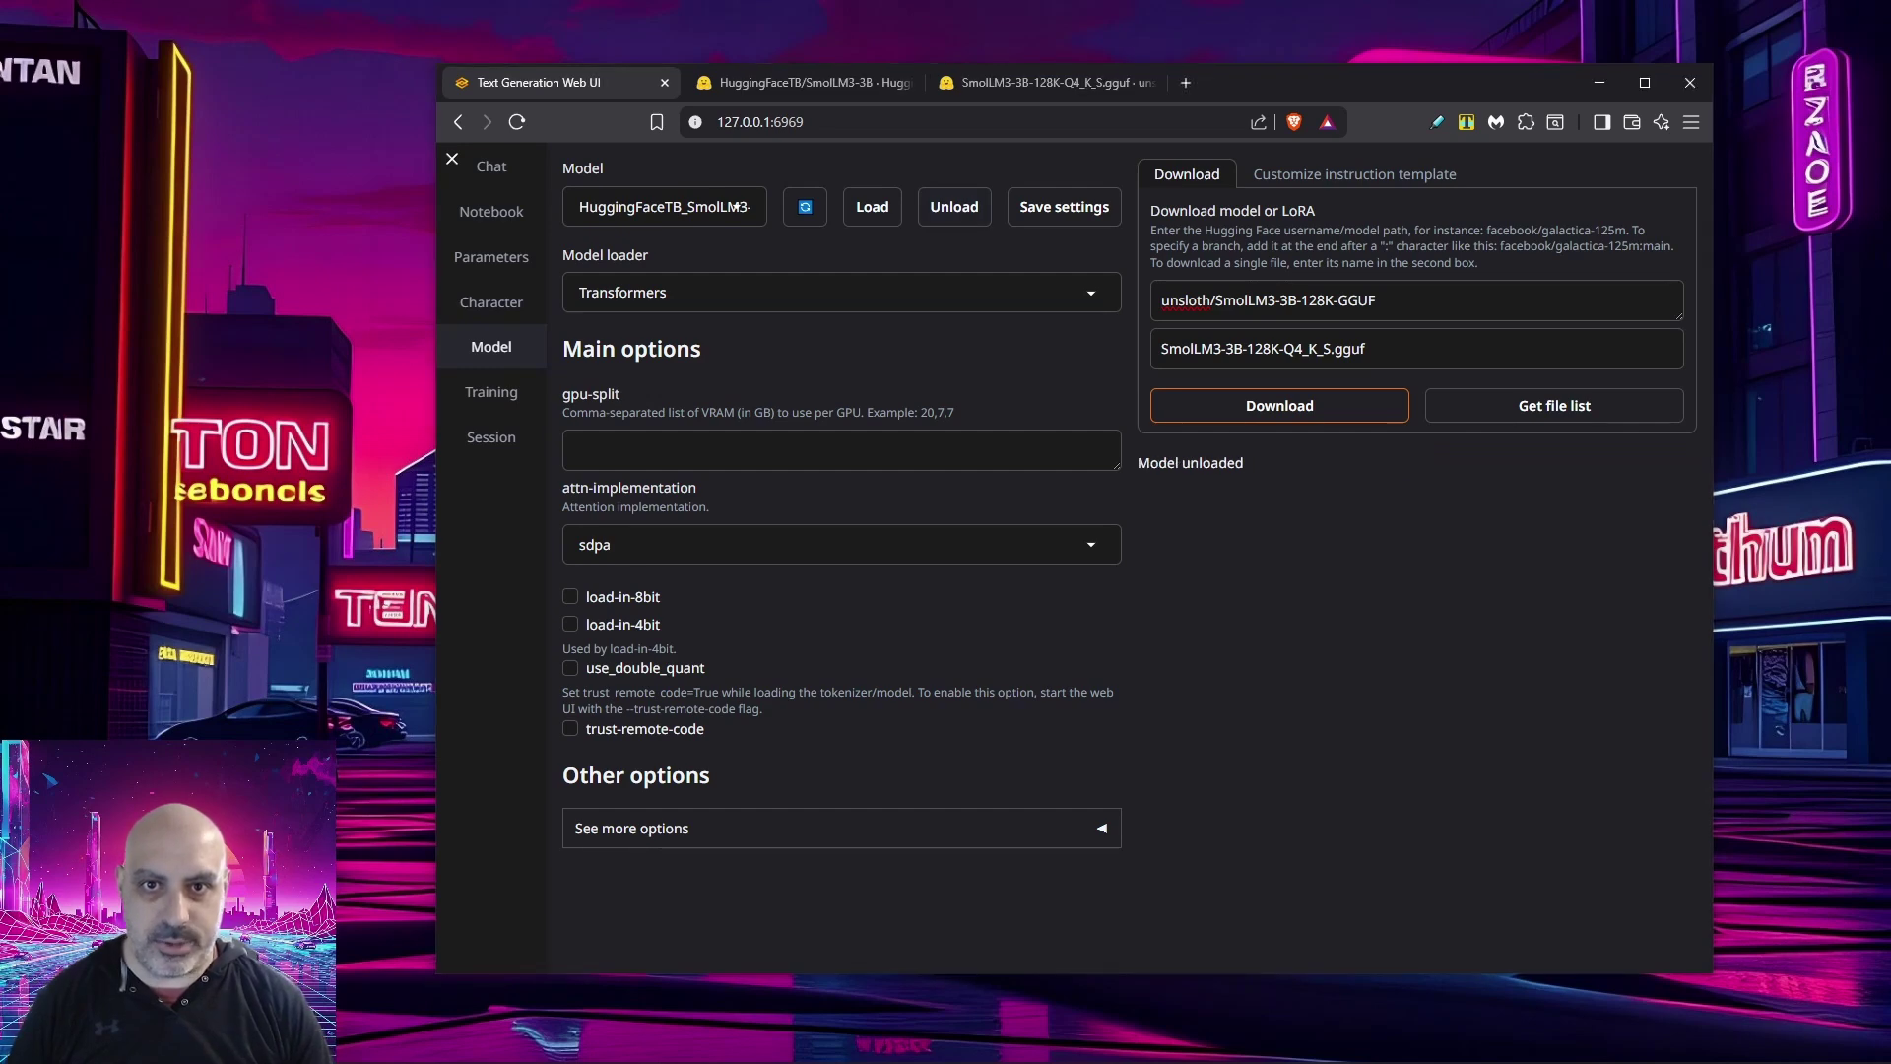
drag(1137, 463, 1245, 463)
click(737, 207)
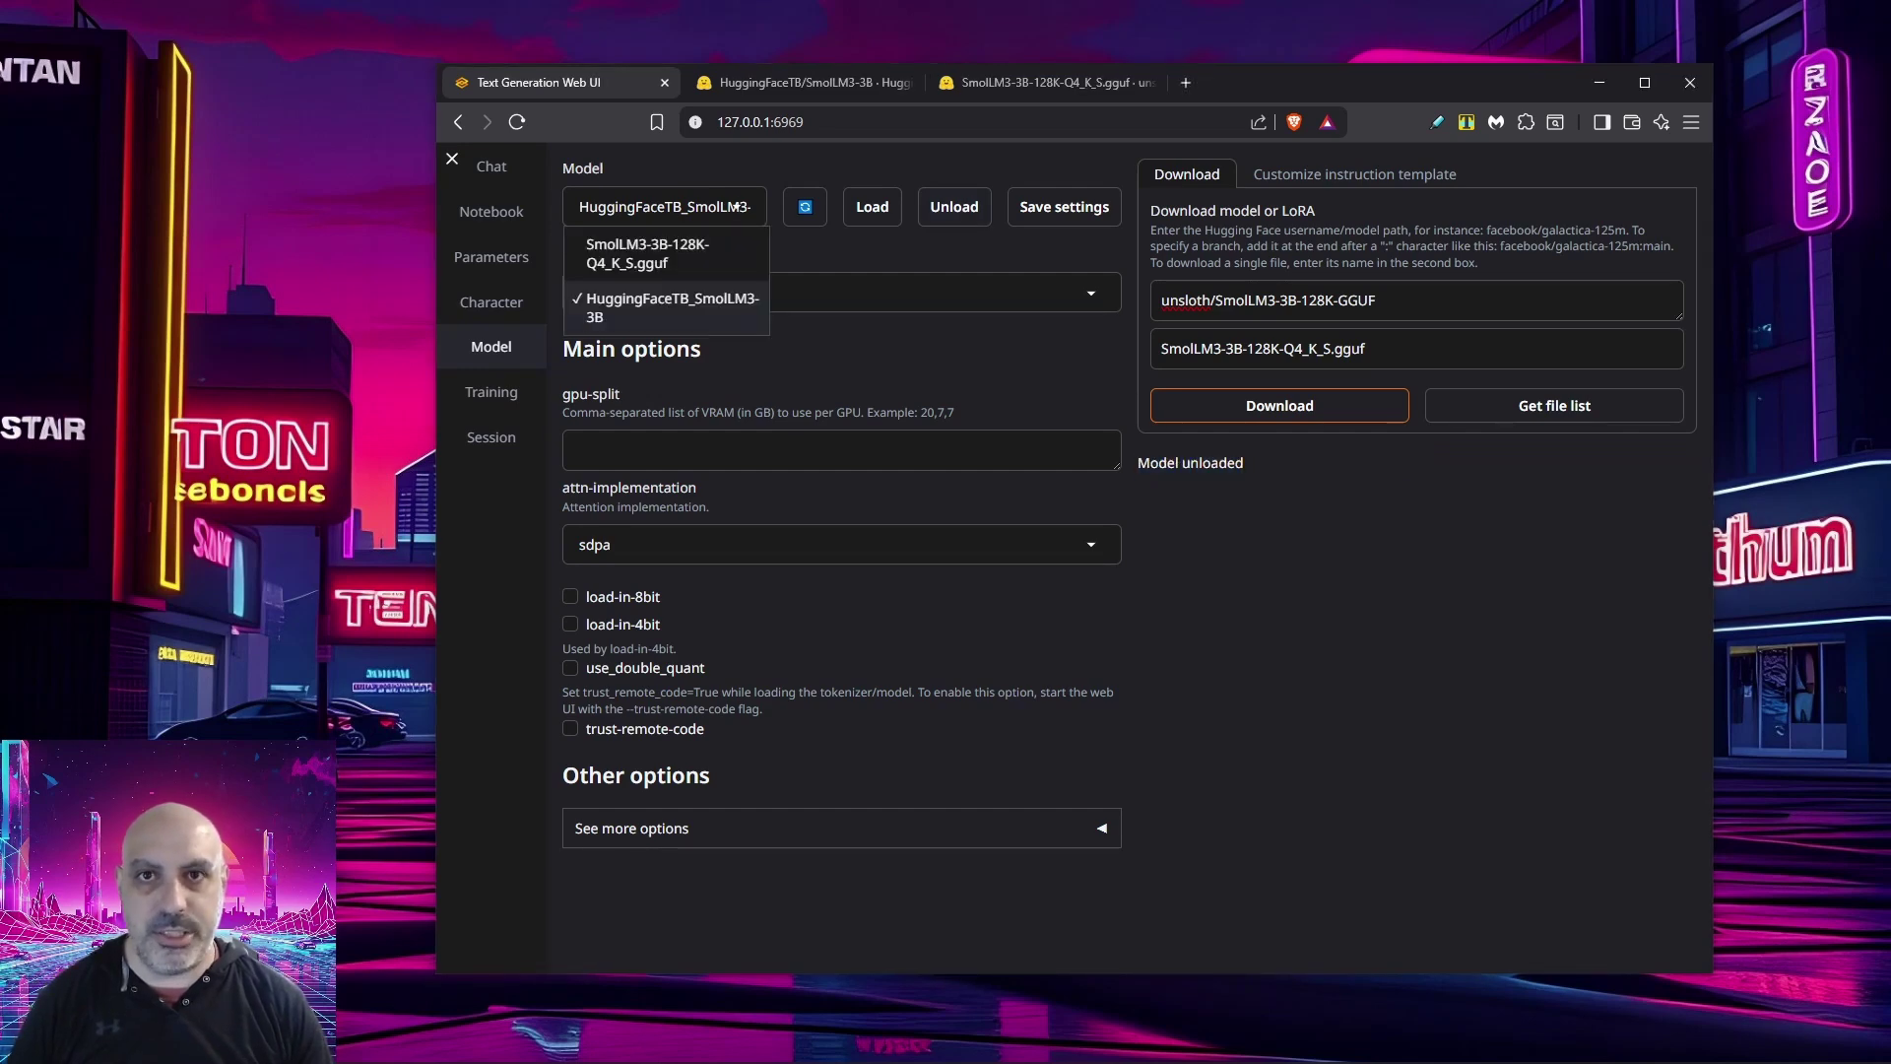
click(666, 253)
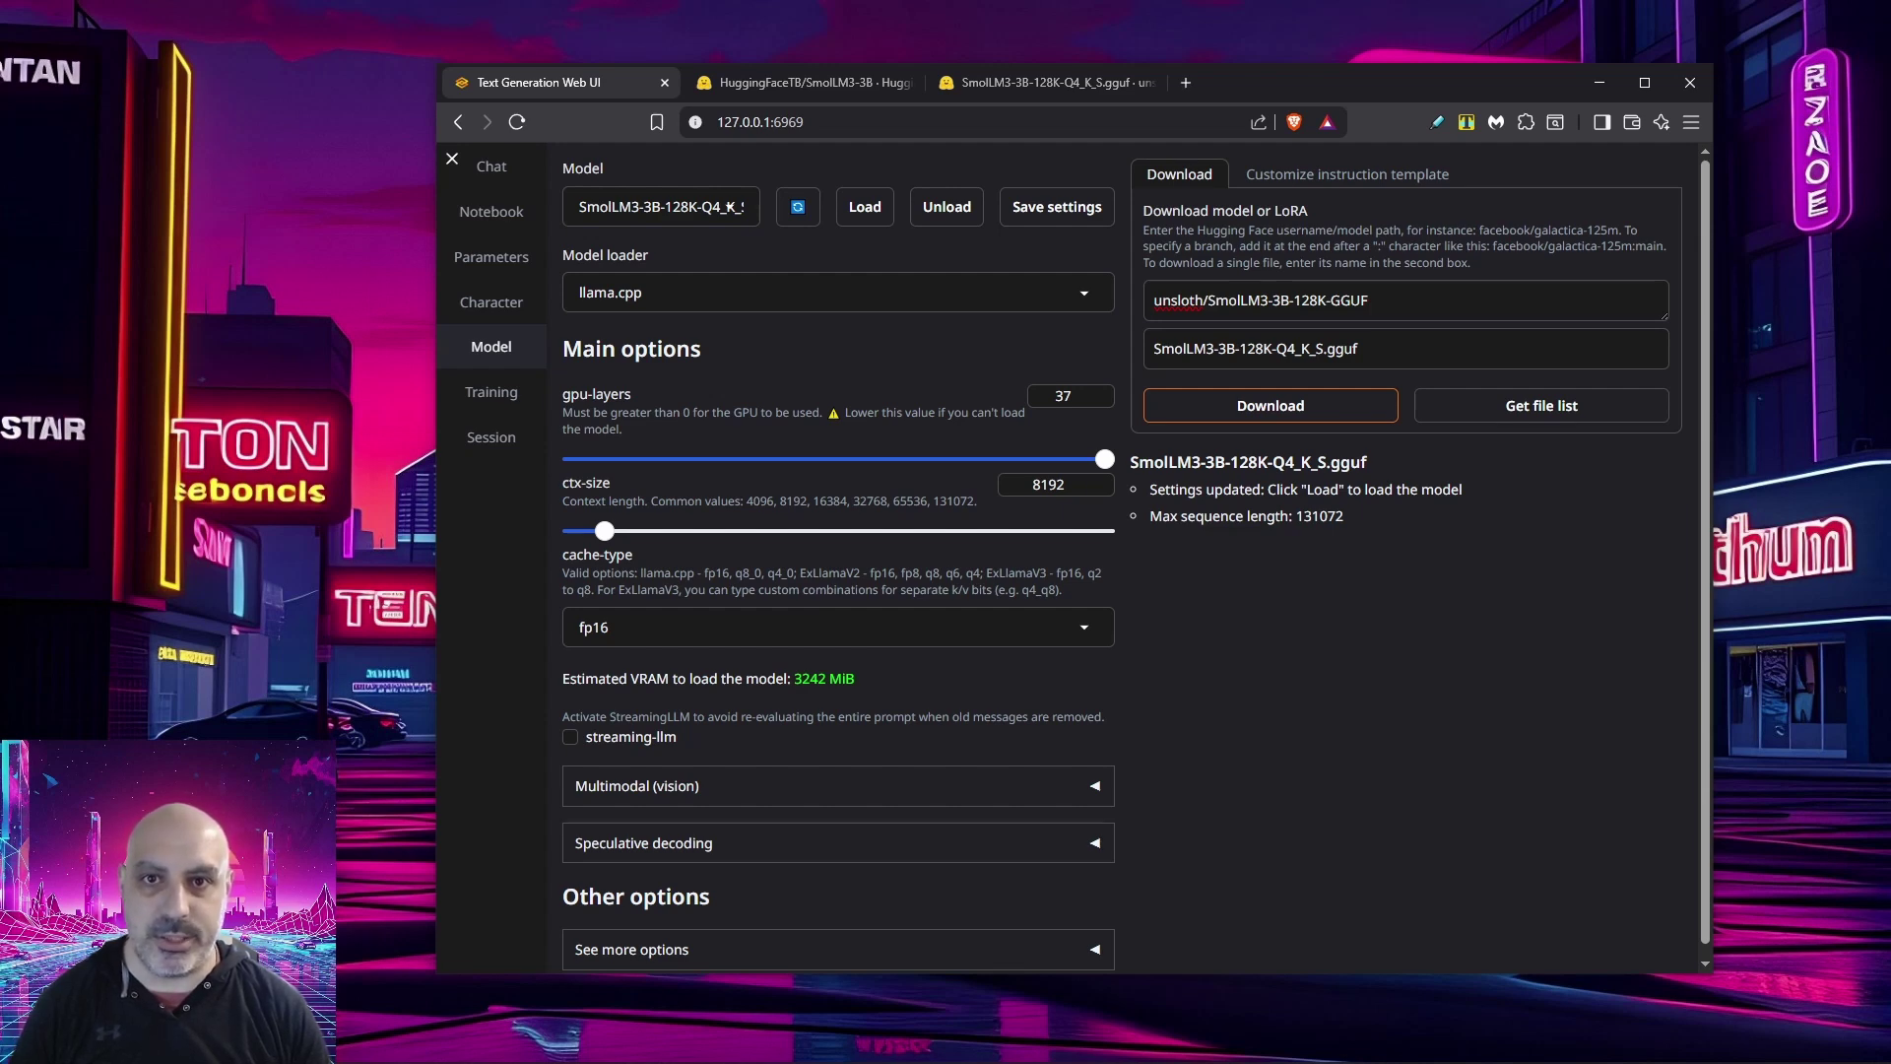
mouse_move(1104, 459)
mouse_down()
mouse_move(806, 459)
mouse_move(1104, 459)
mouse_up()
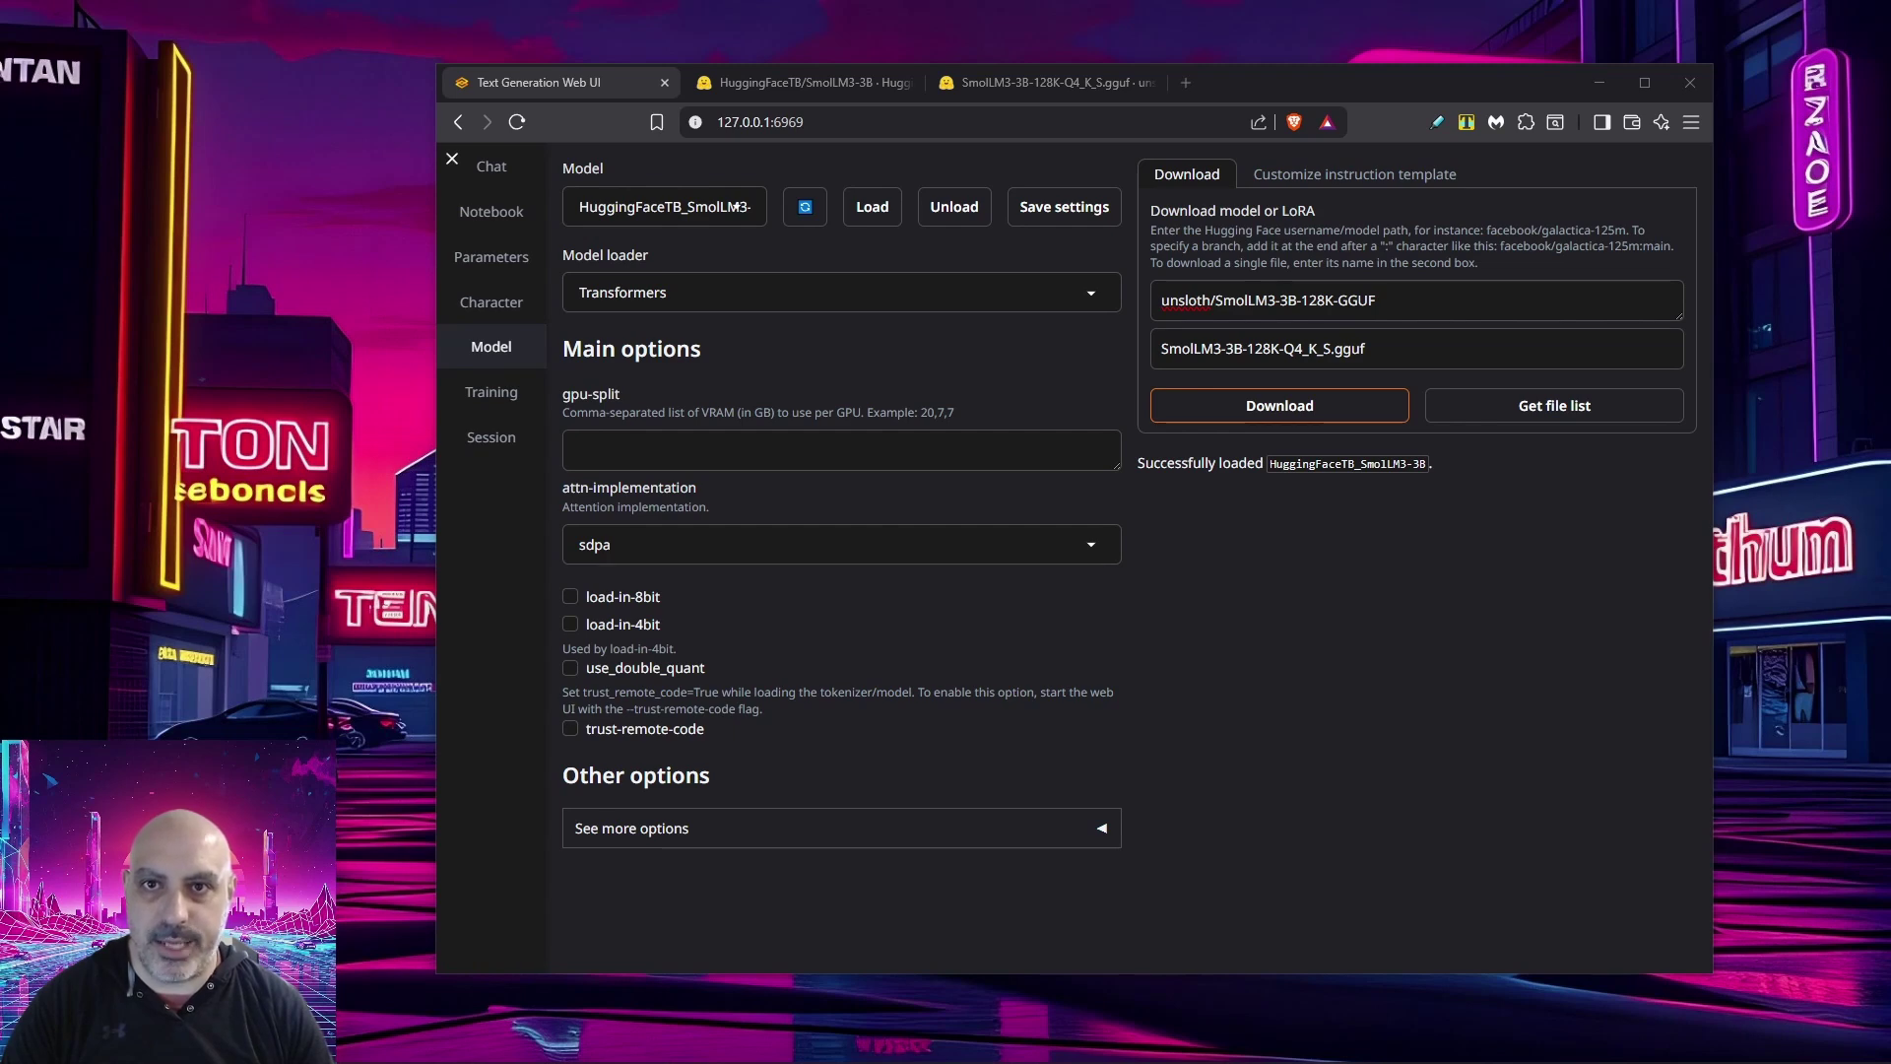
Review the generation parameters, including the curve, cutoff and token settings and the custom system message field
click(491, 256)
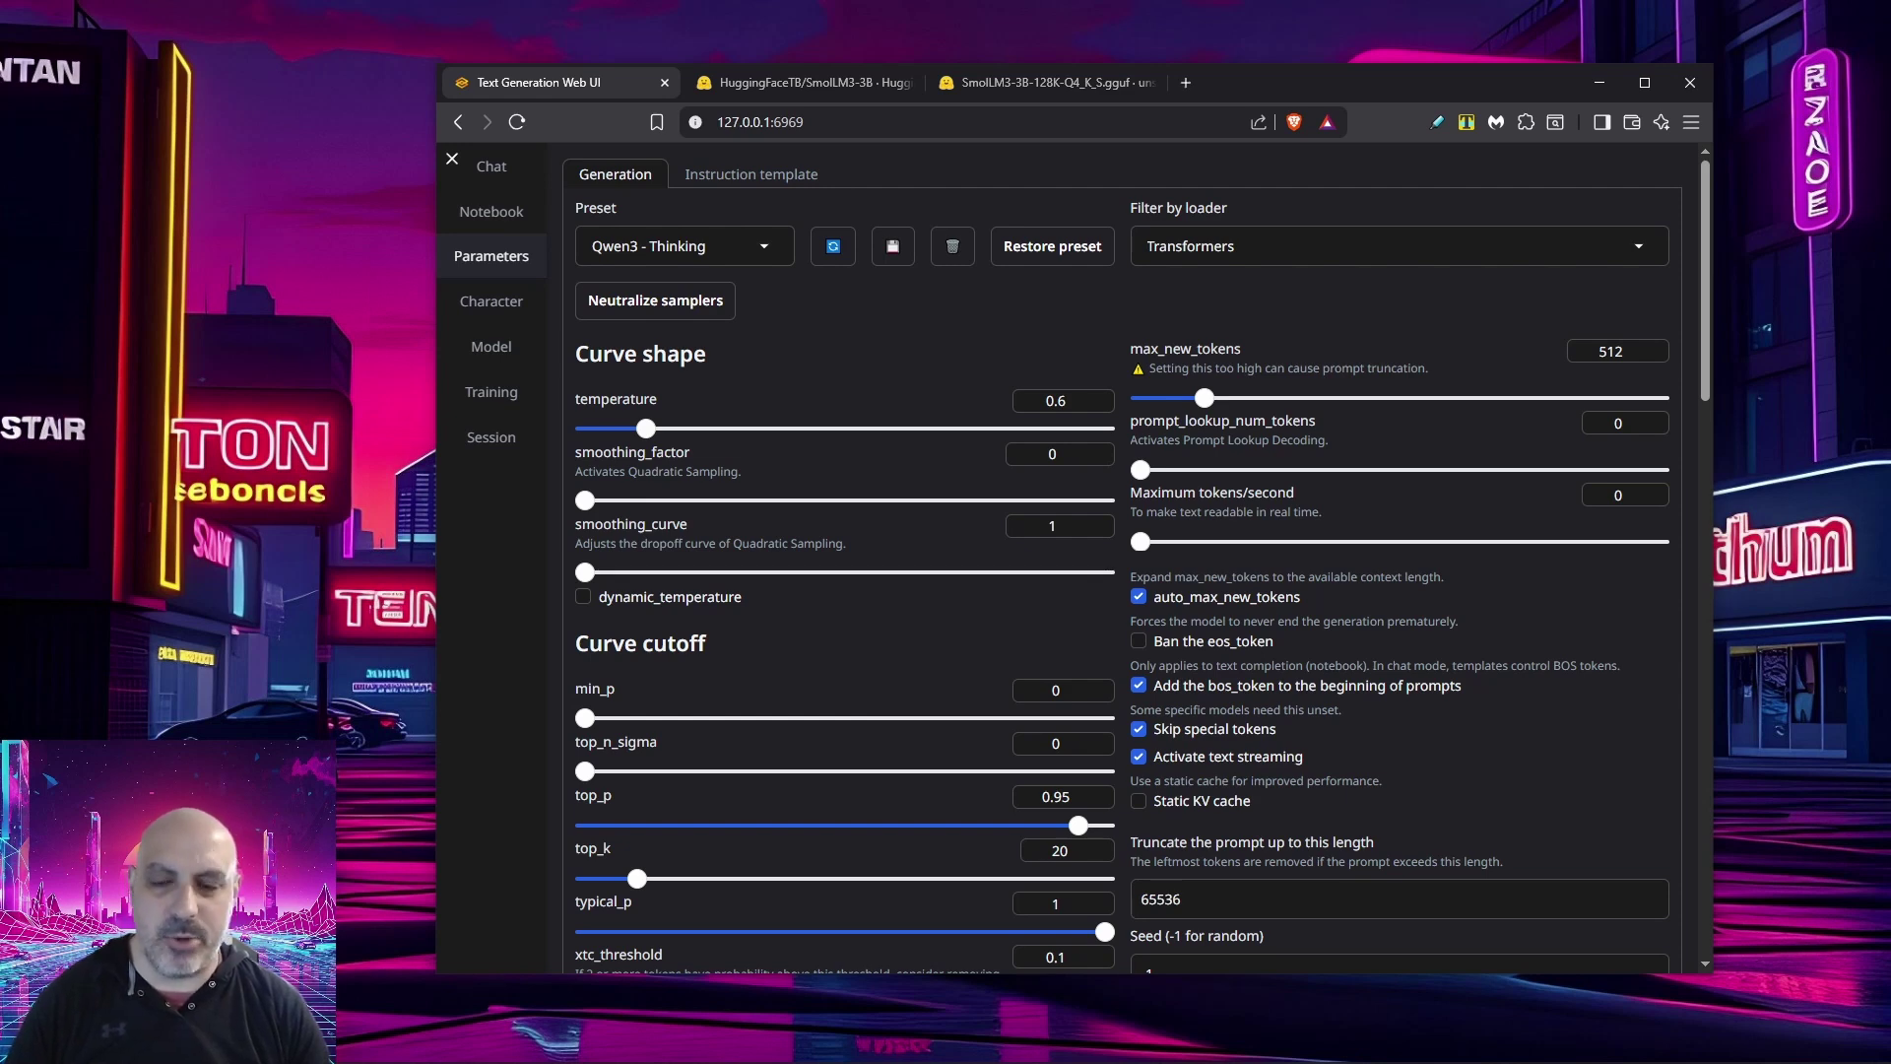
scroll(1123, 562, down, 1)
scroll(1123, 562, down, 2)
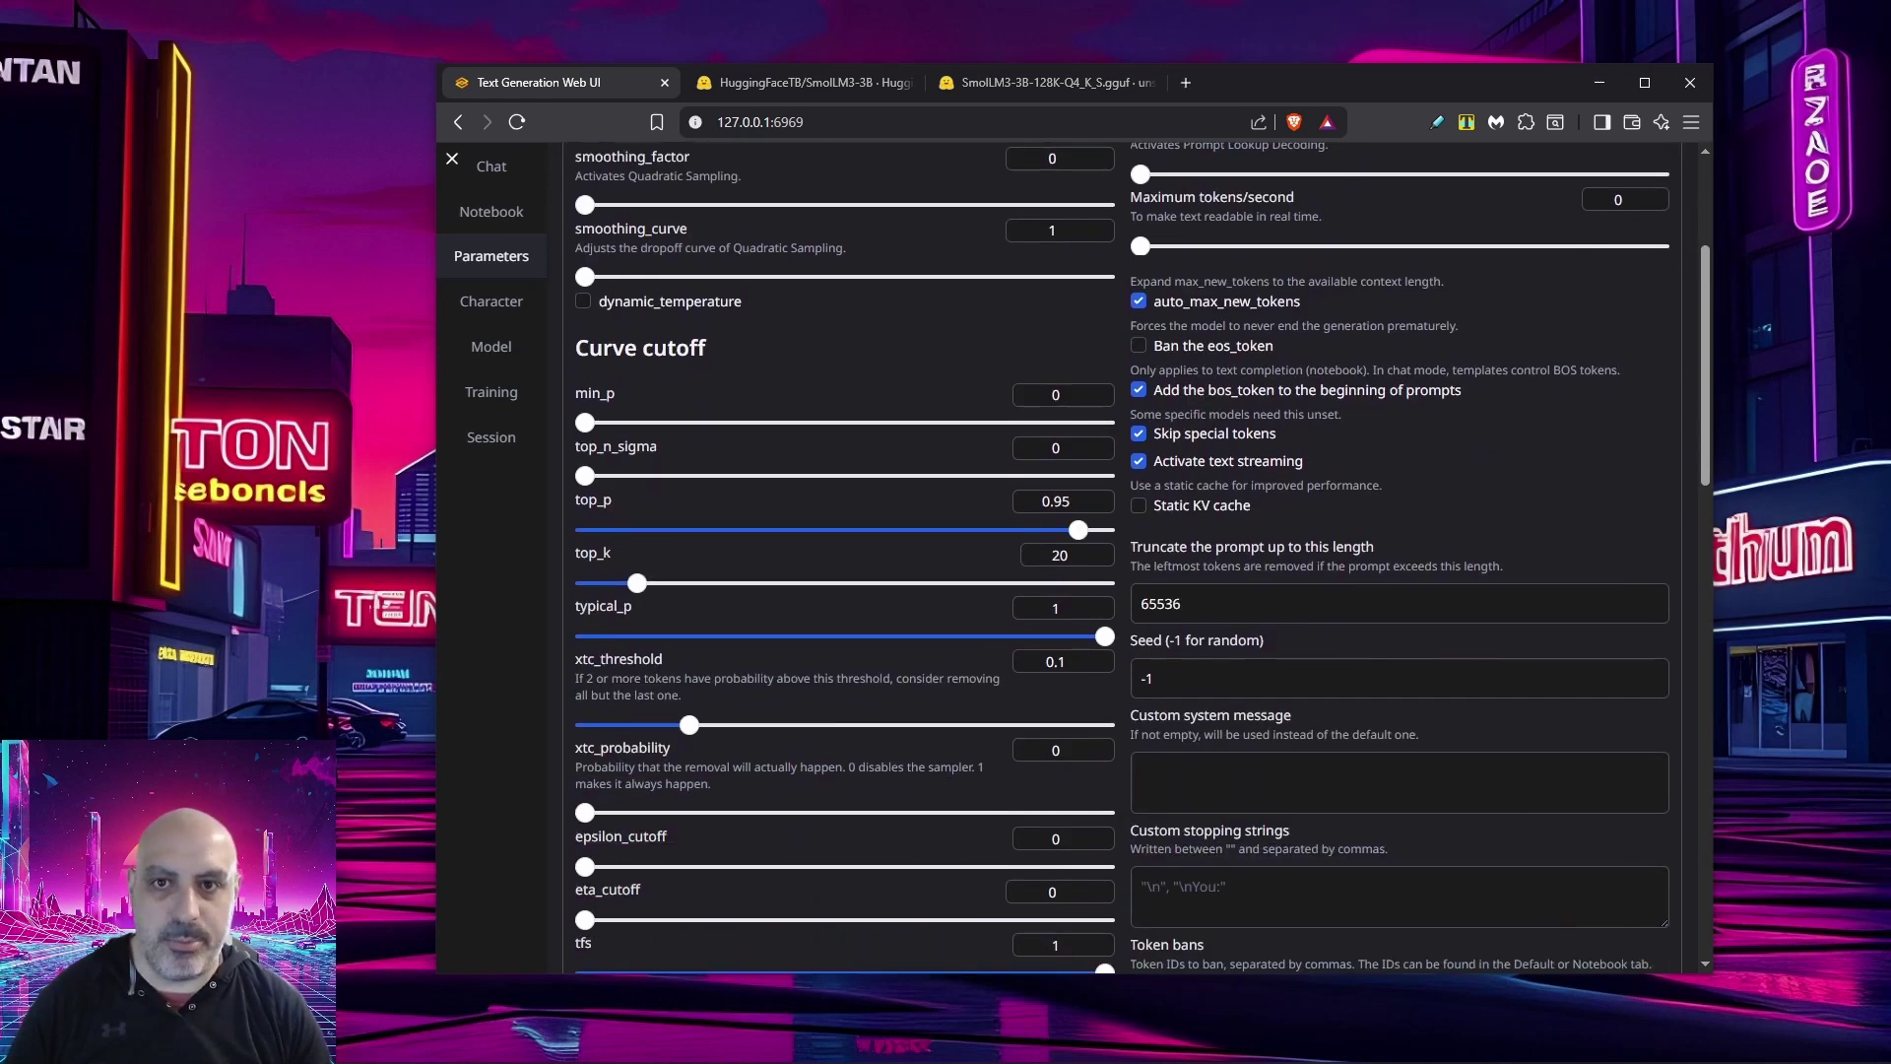
scroll(1123, 561, down, 6)
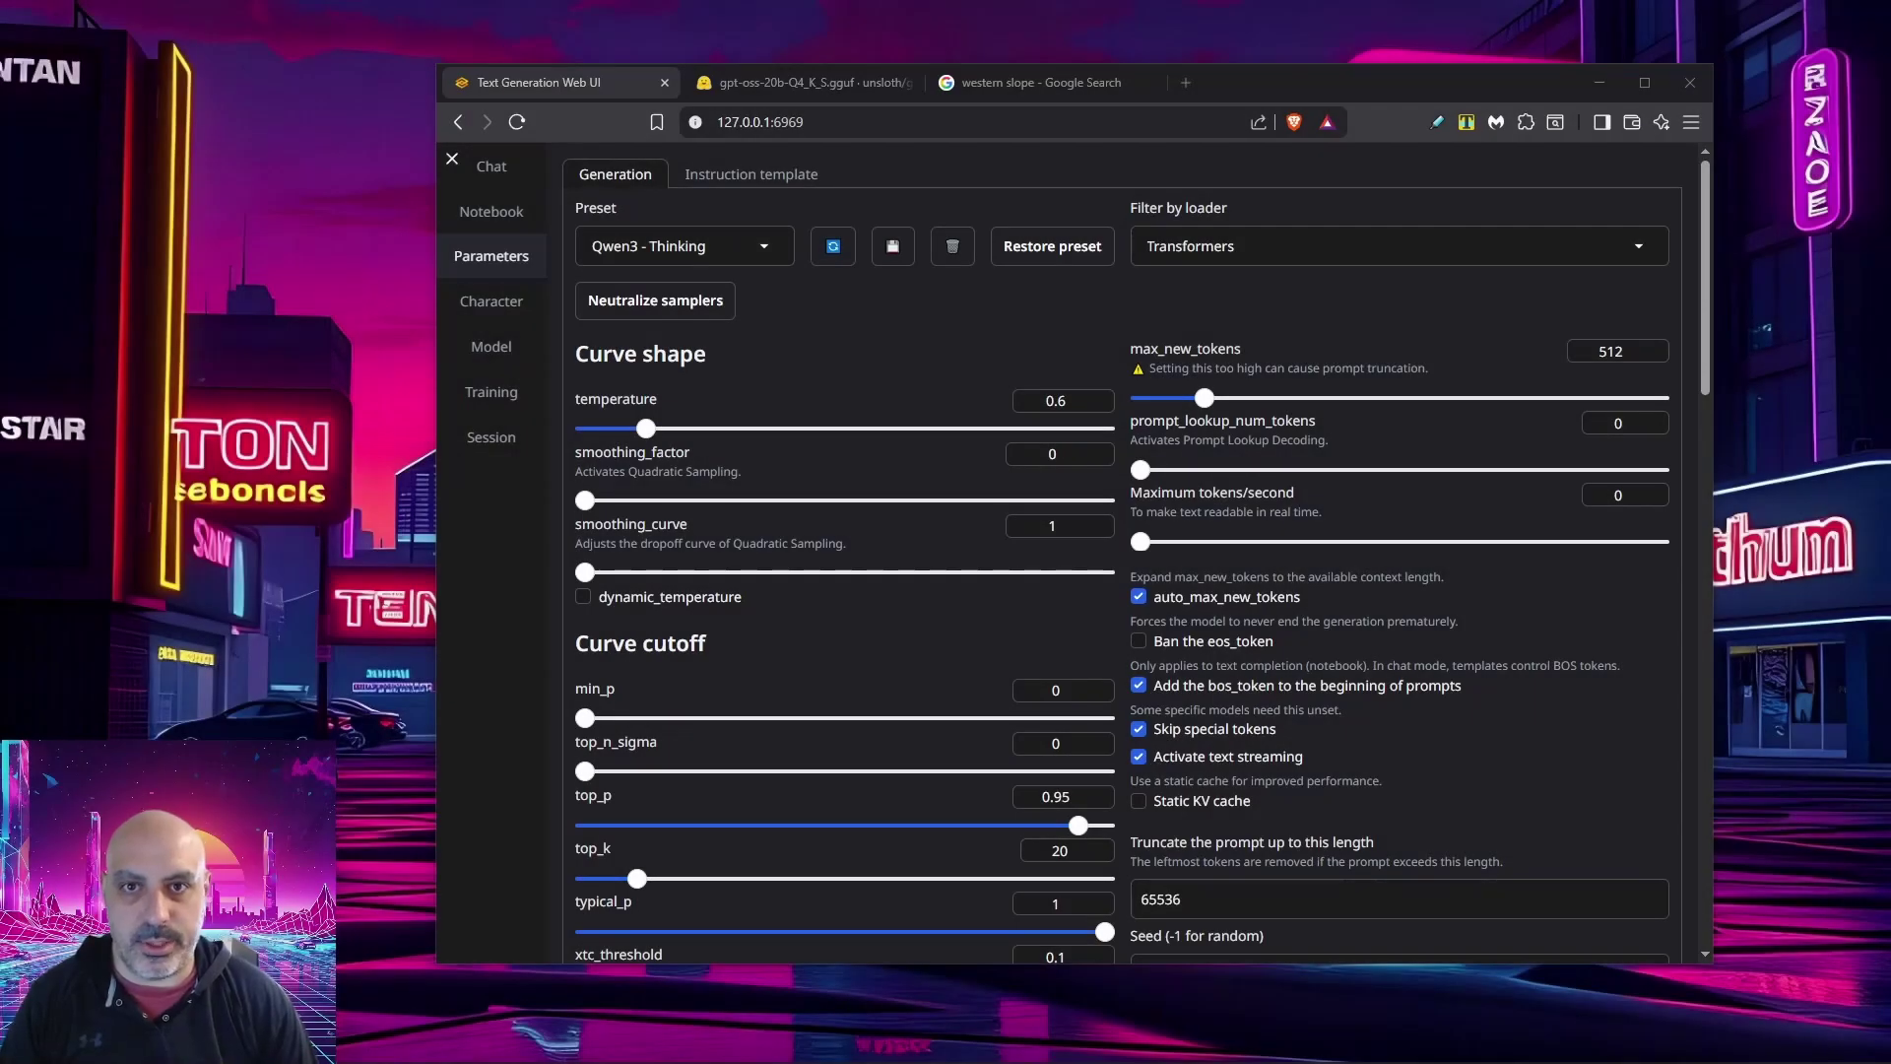
scroll(1123, 551, down, 6)
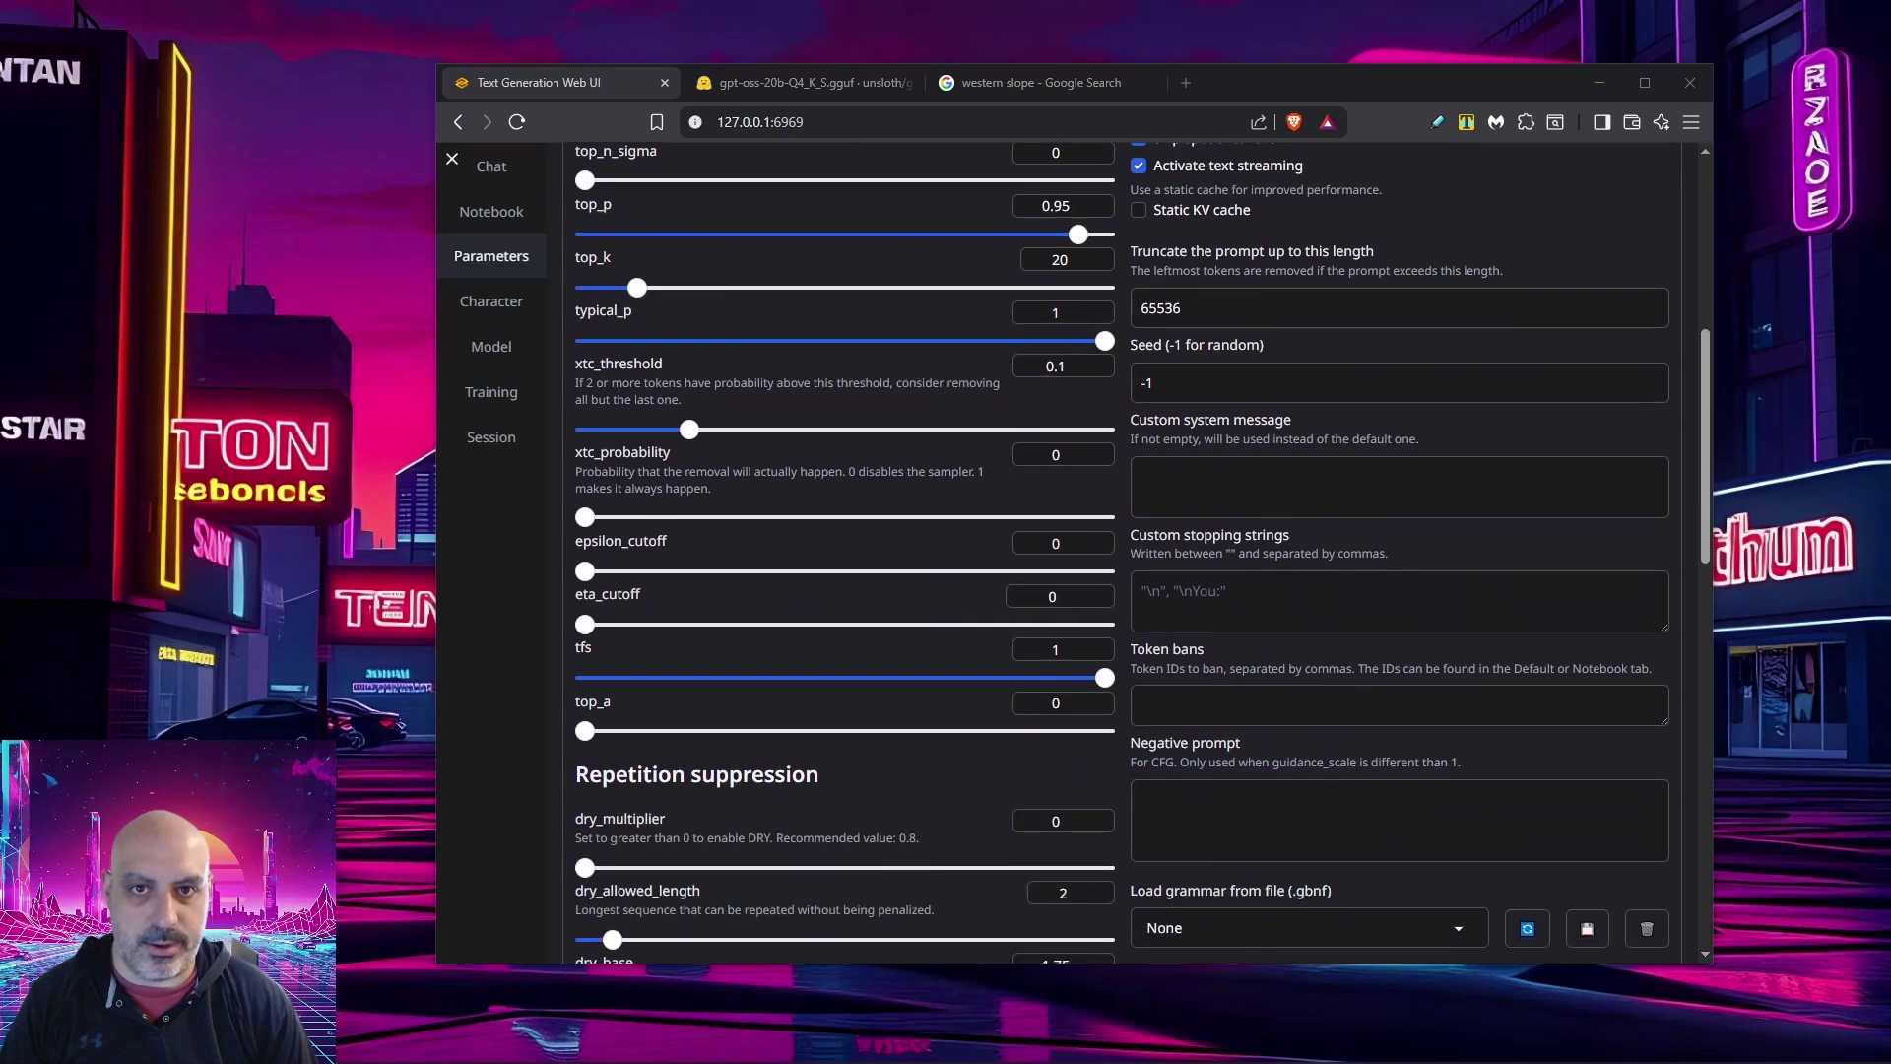
drag(1130, 420, 1291, 420)
click(1143, 477)
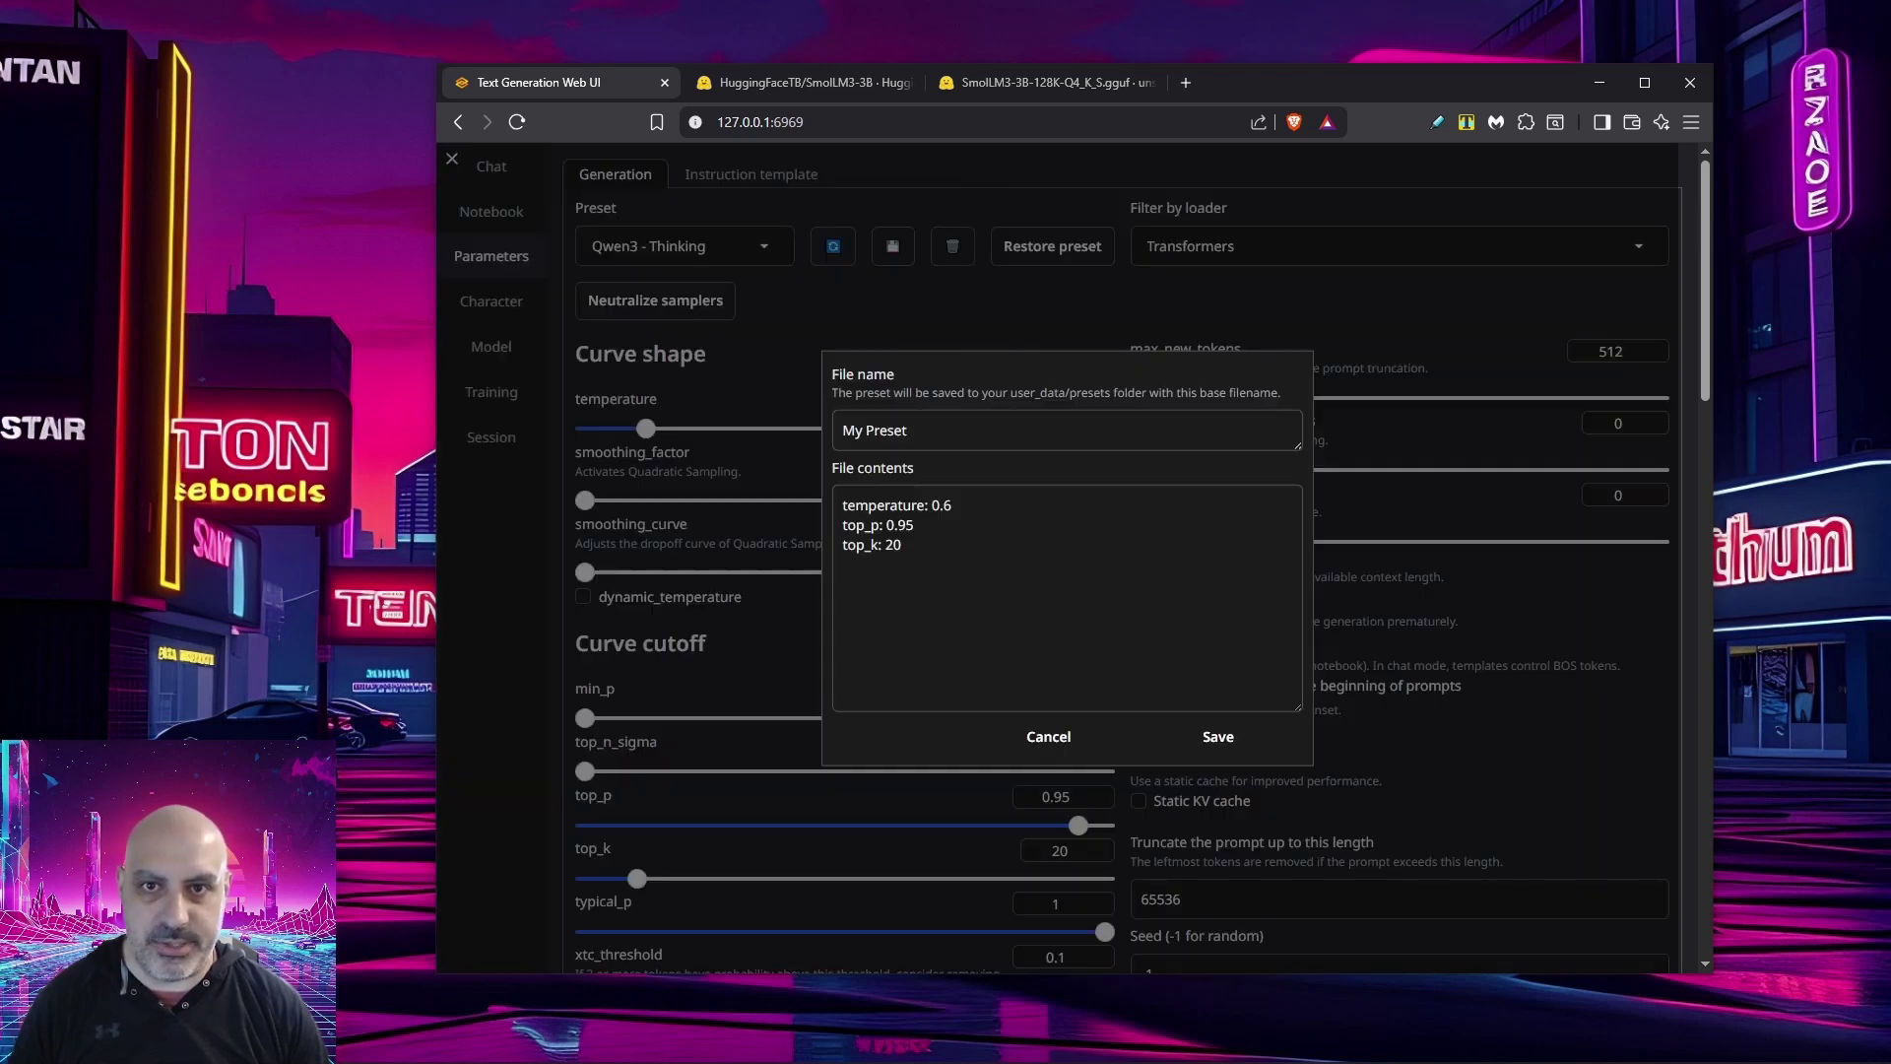
Save the current generation settings as a preset named "my params" and check the preset list
key(ctrl+a)
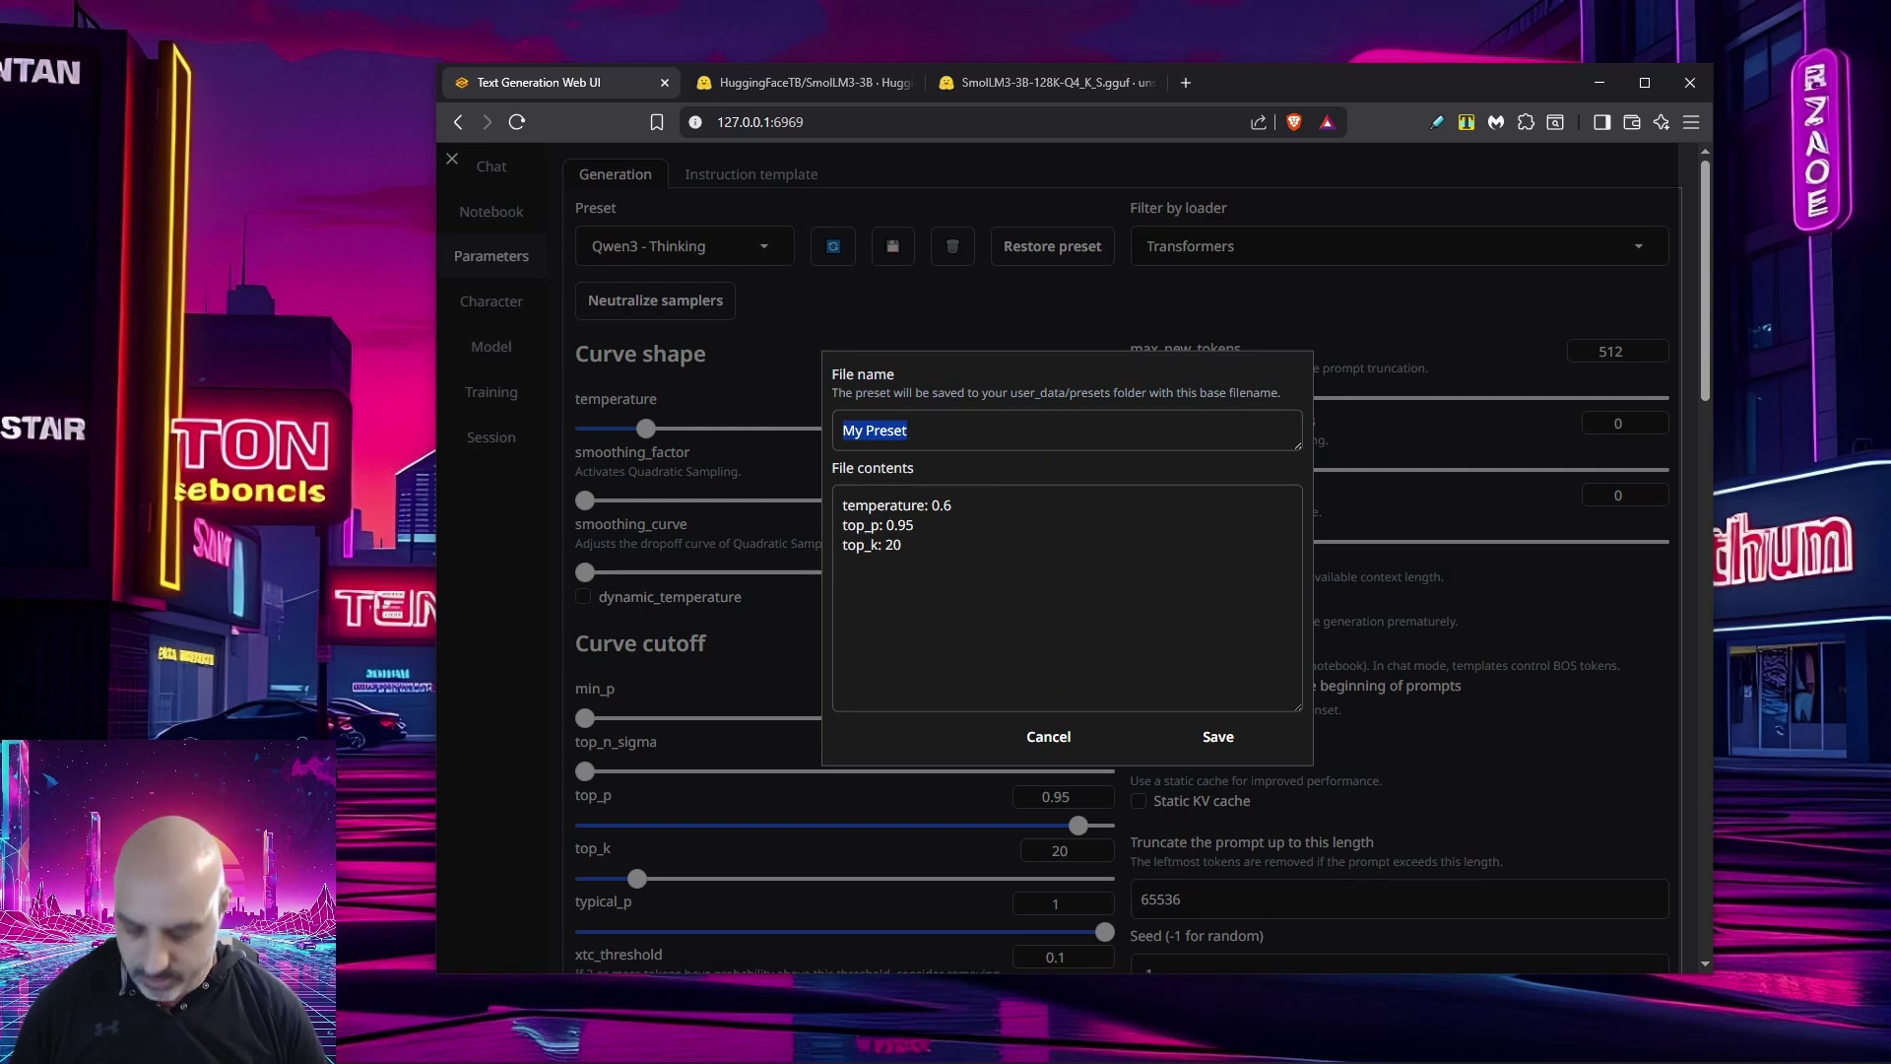
text(my params)
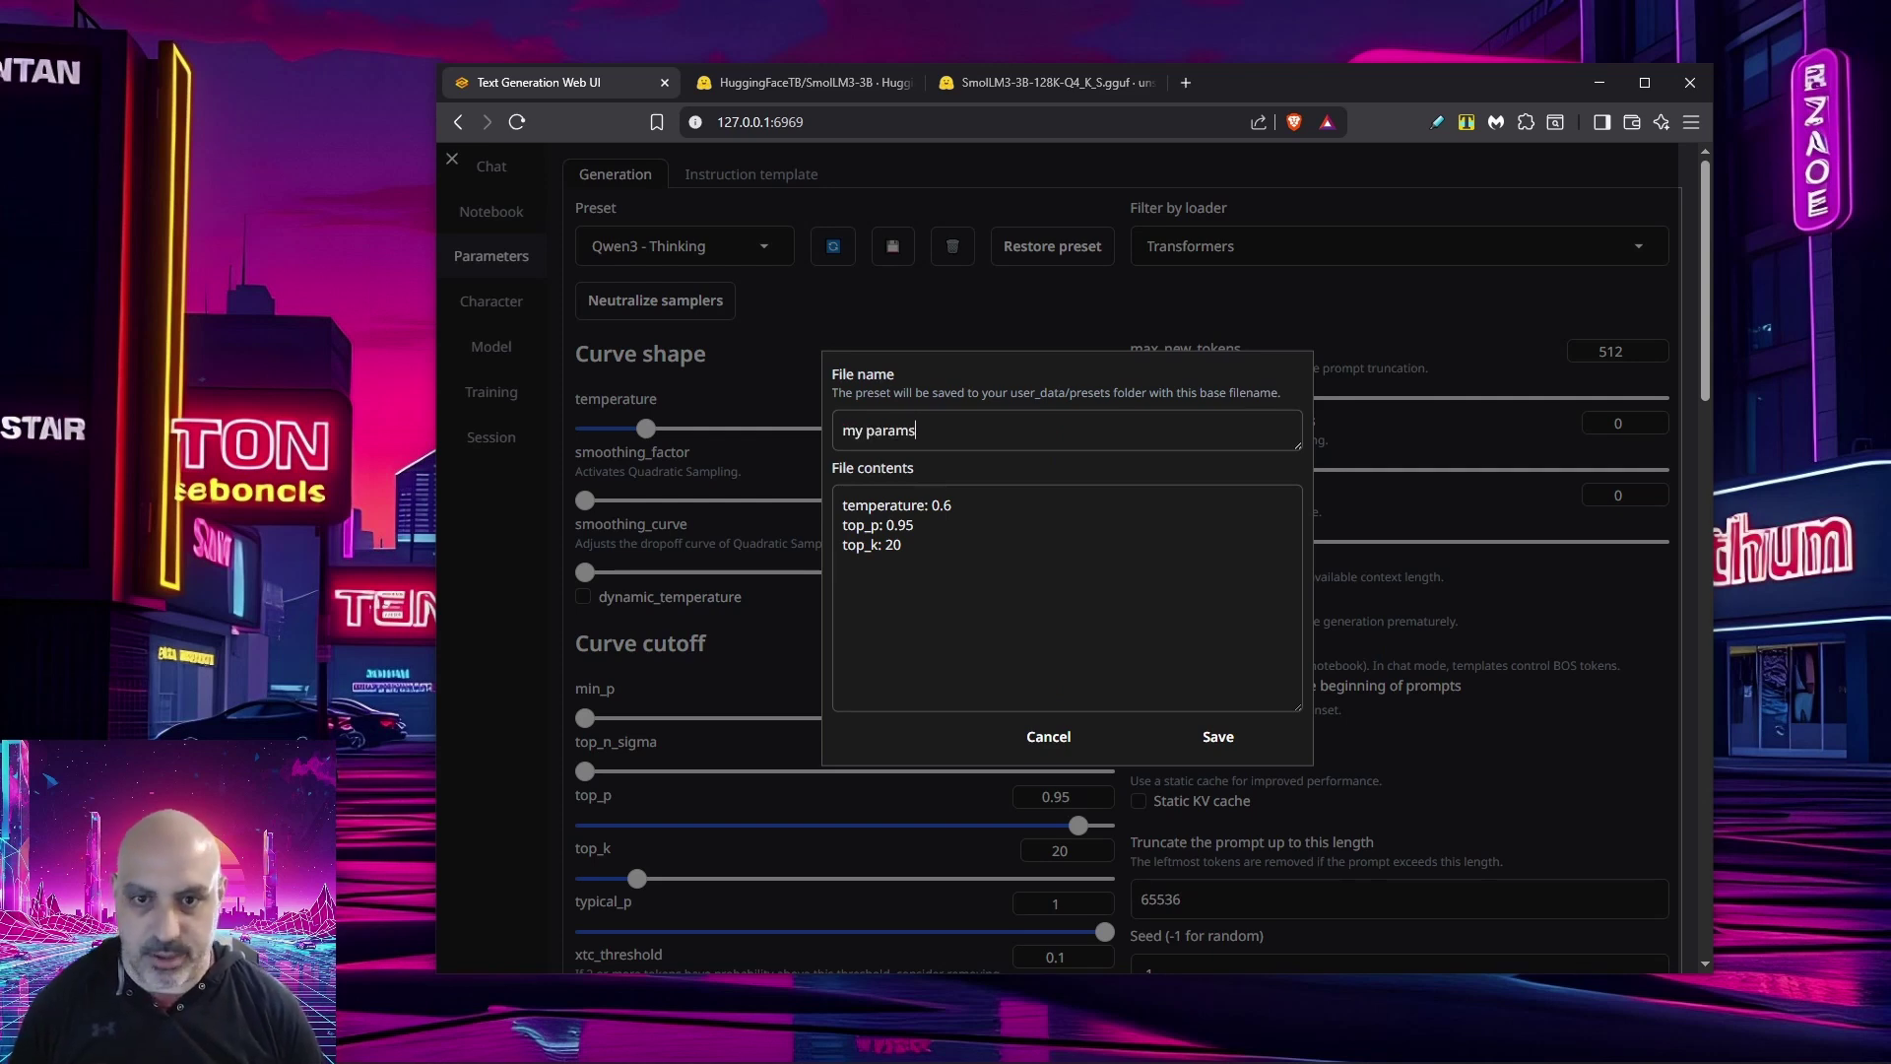
click(1218, 736)
click(680, 246)
key(Escape)
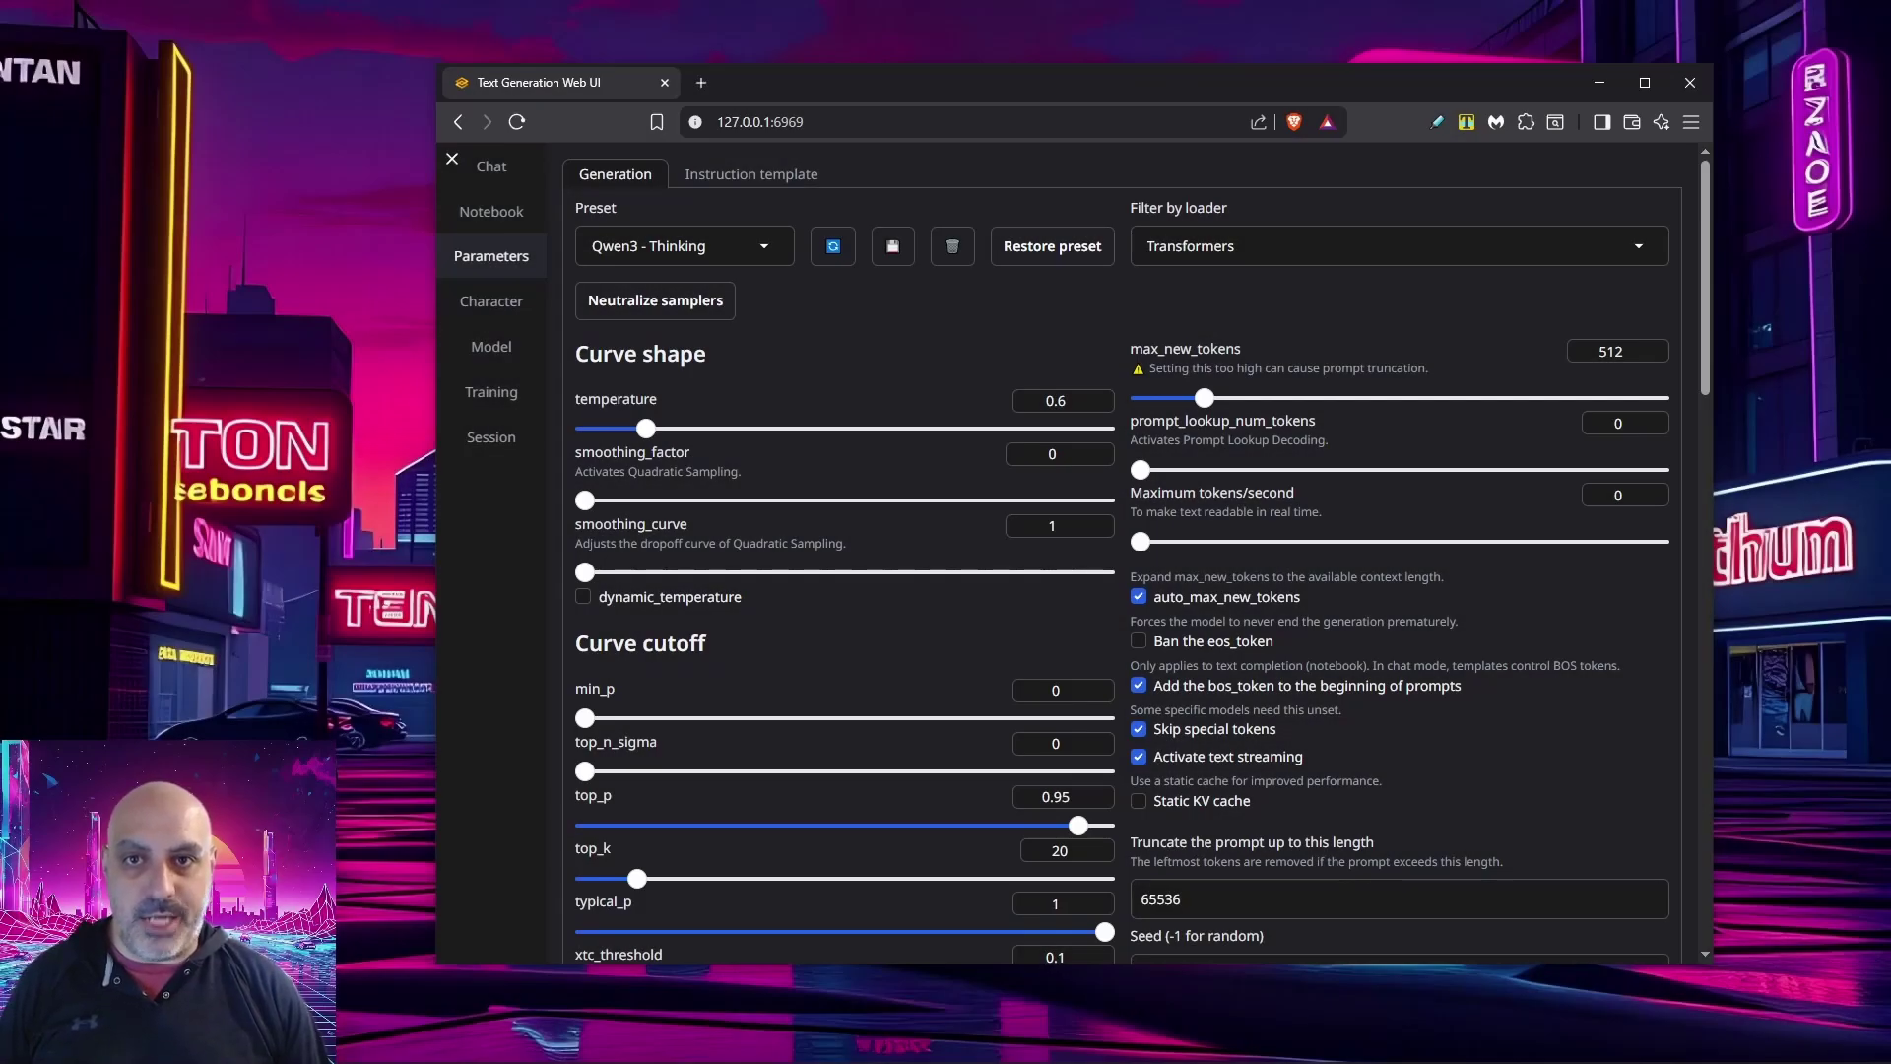
Set the character context to "You are an email writing assistant" and save the character as Email Assistant
click(492, 300)
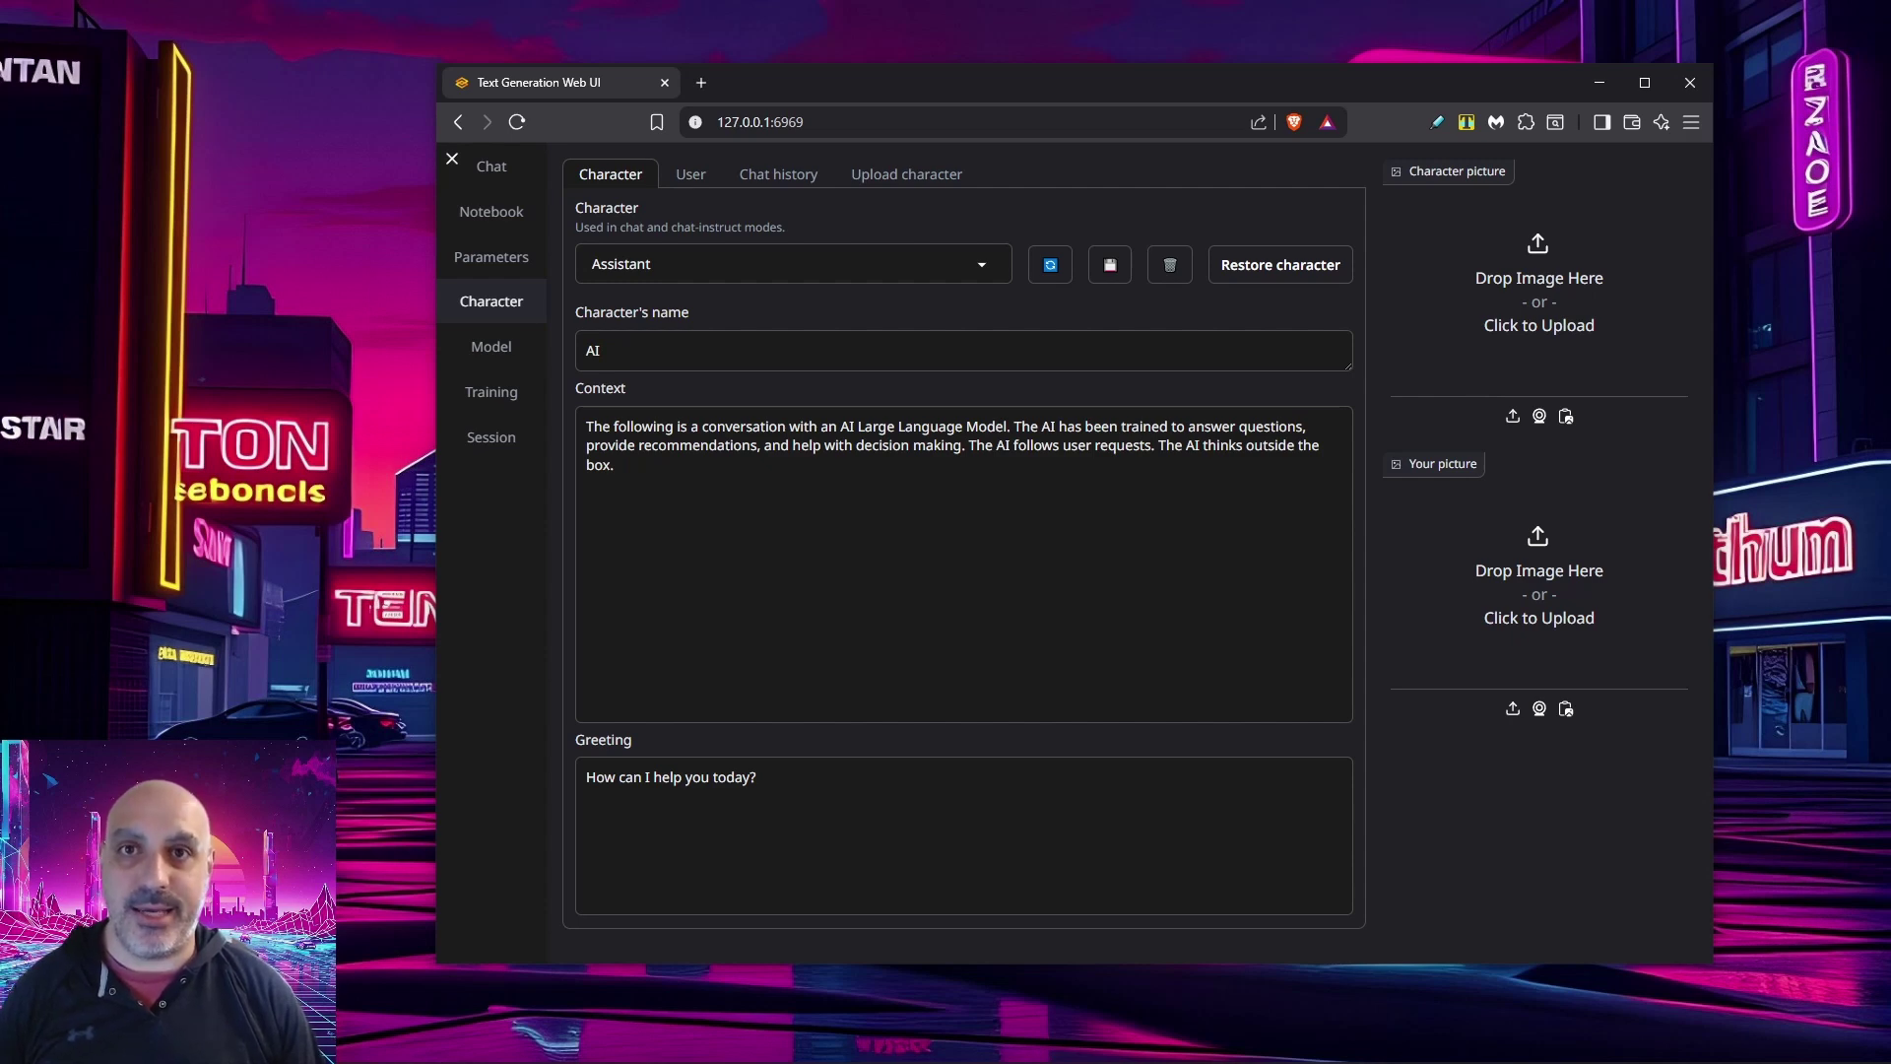
key(ctrl+a)
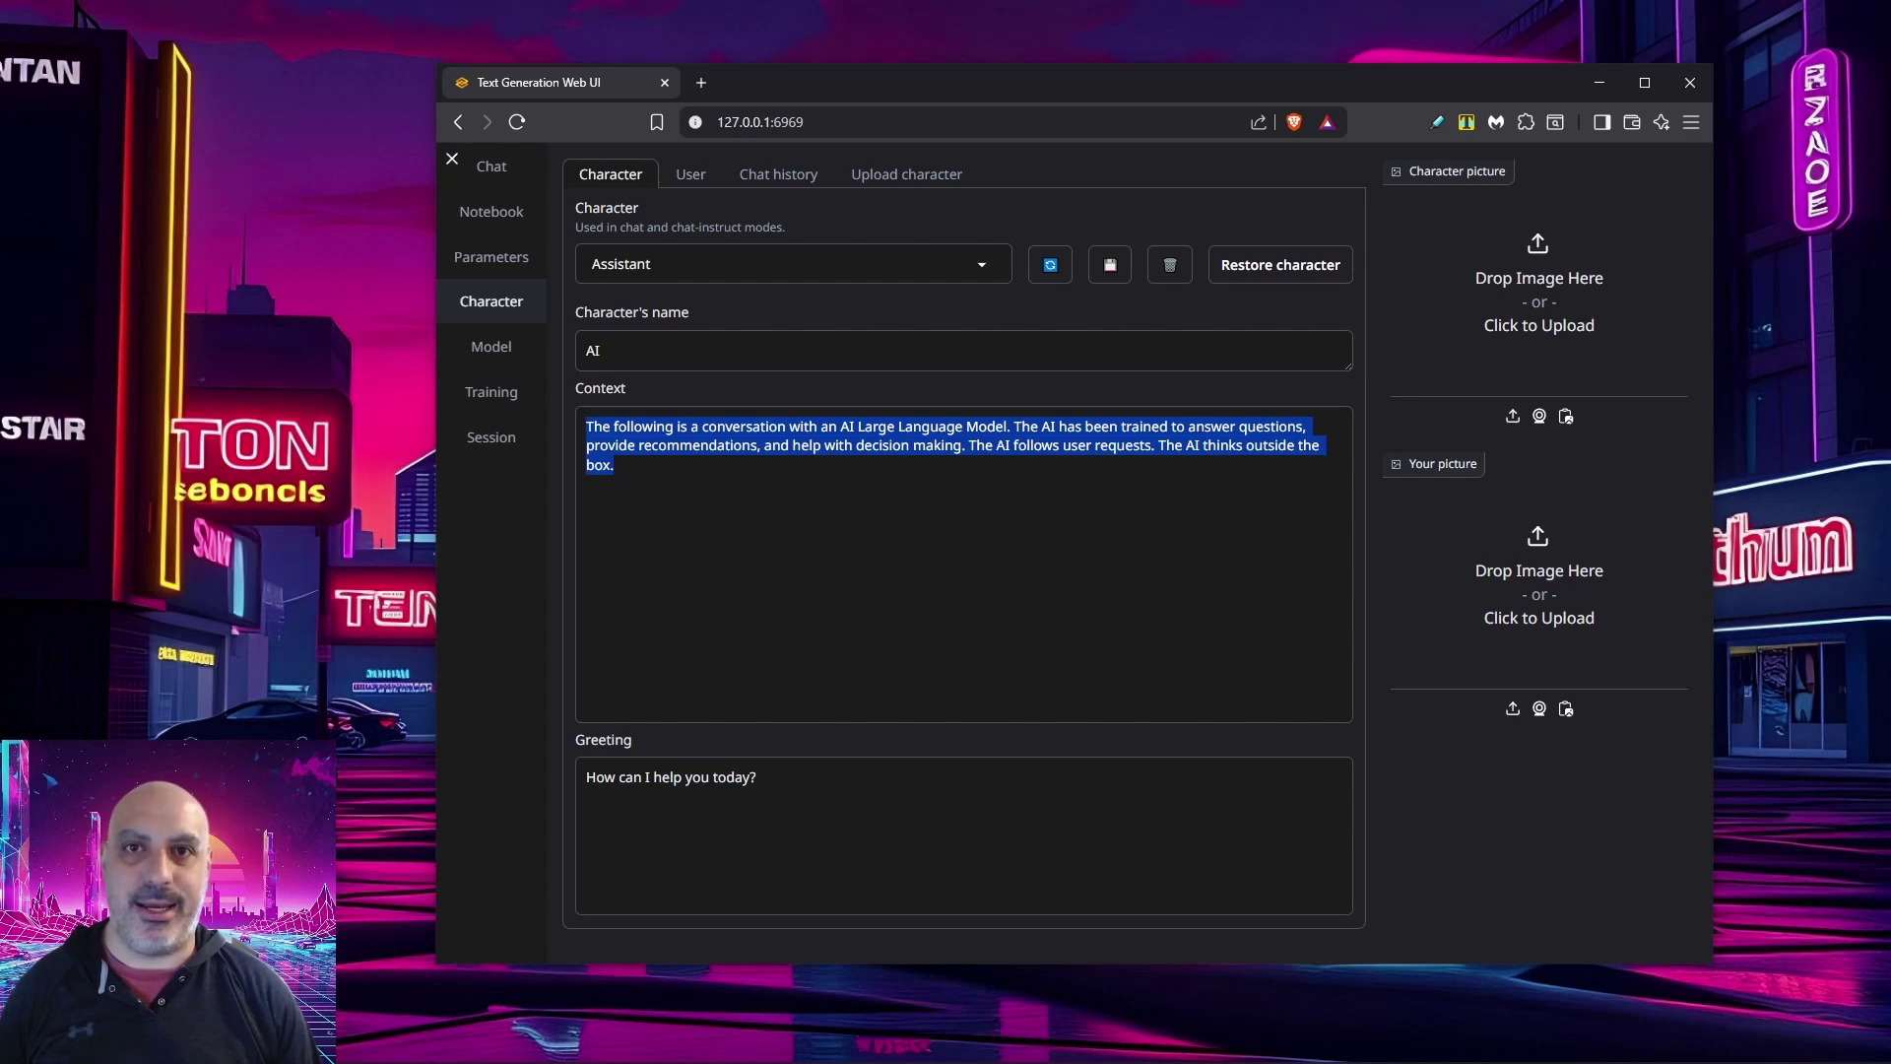
text(You are an email writing assistant)
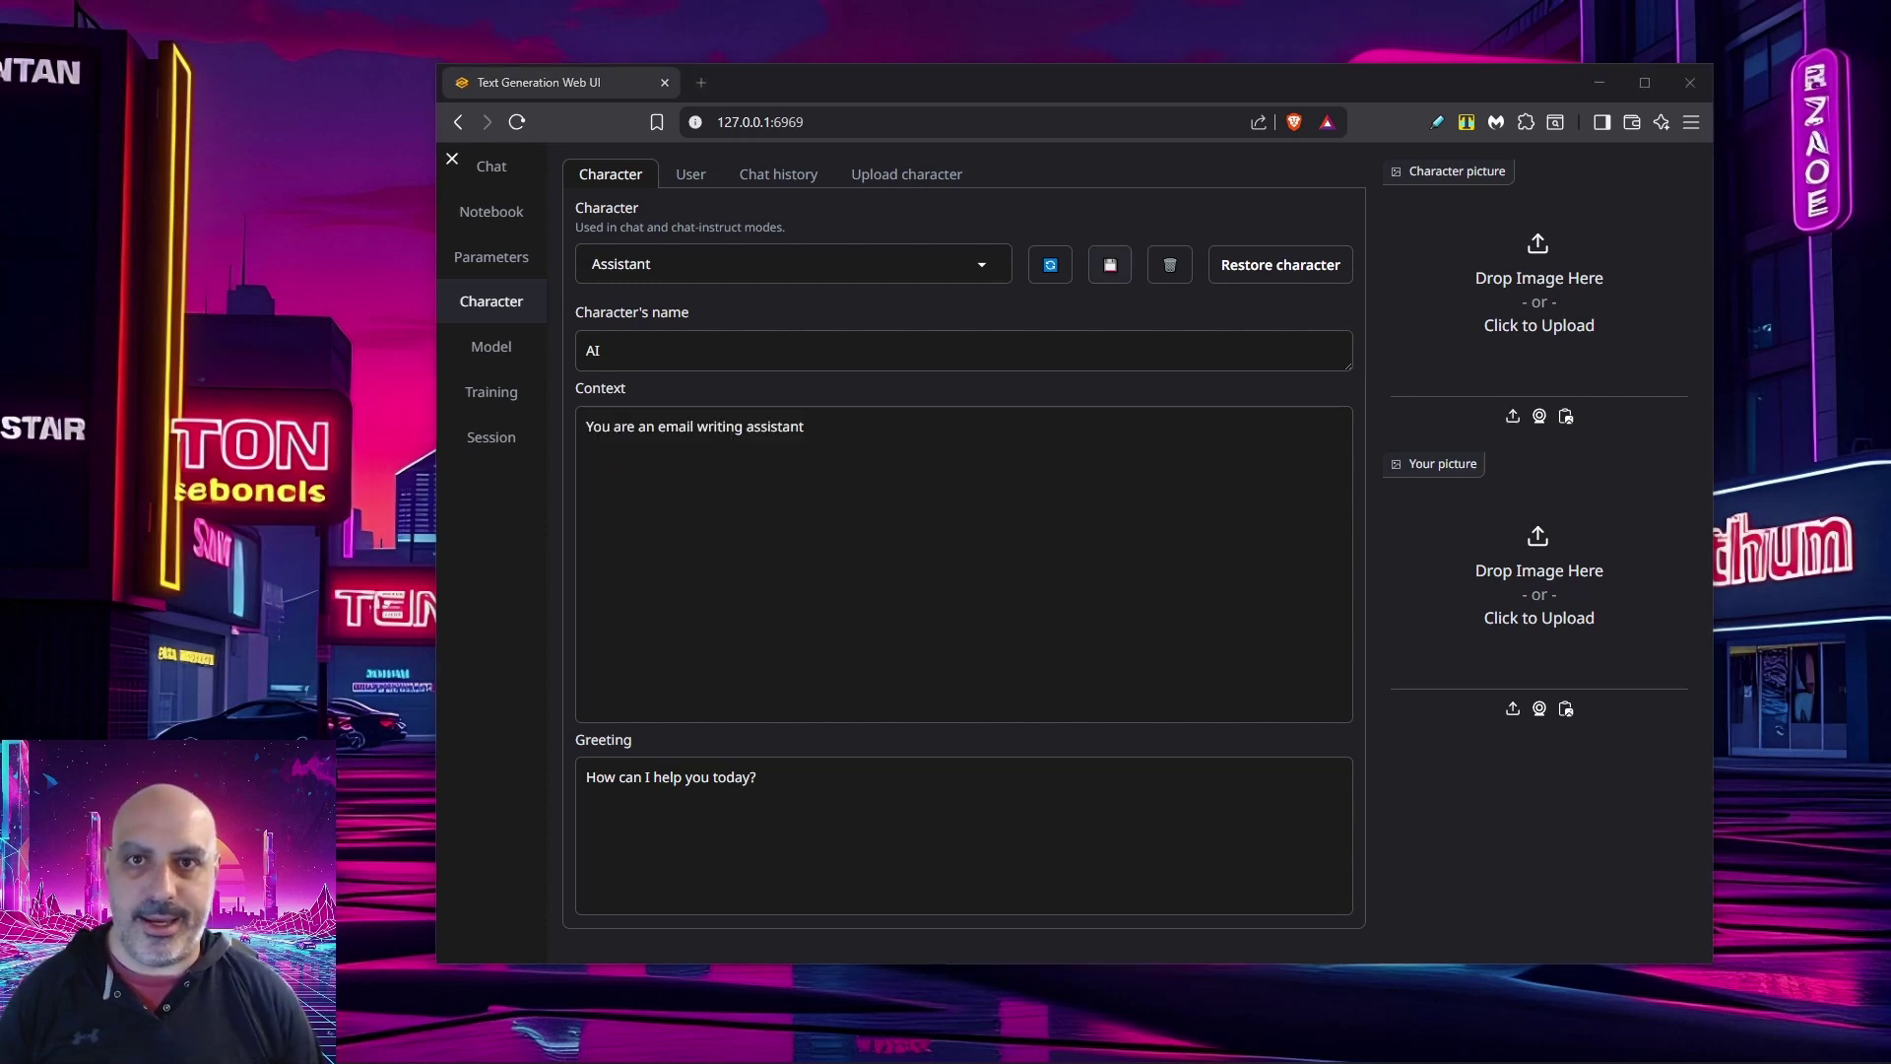
click(1110, 264)
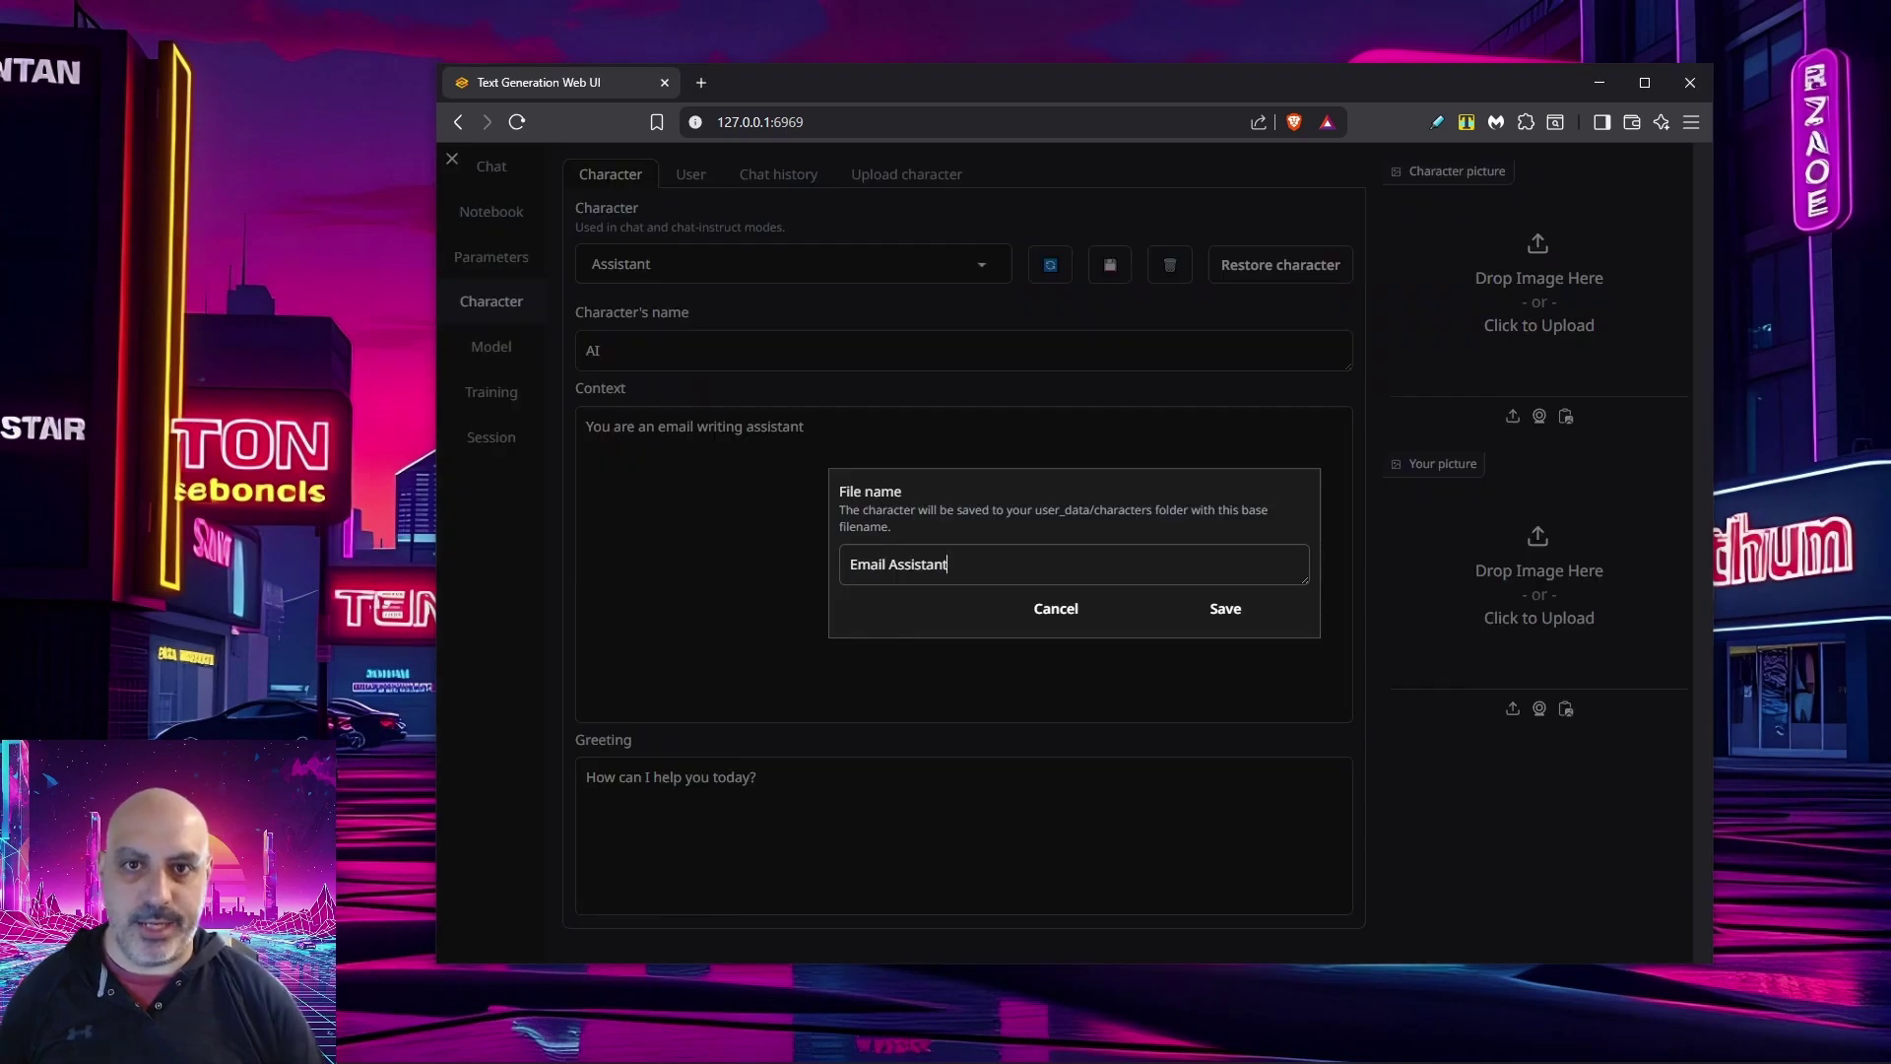
click(1224, 607)
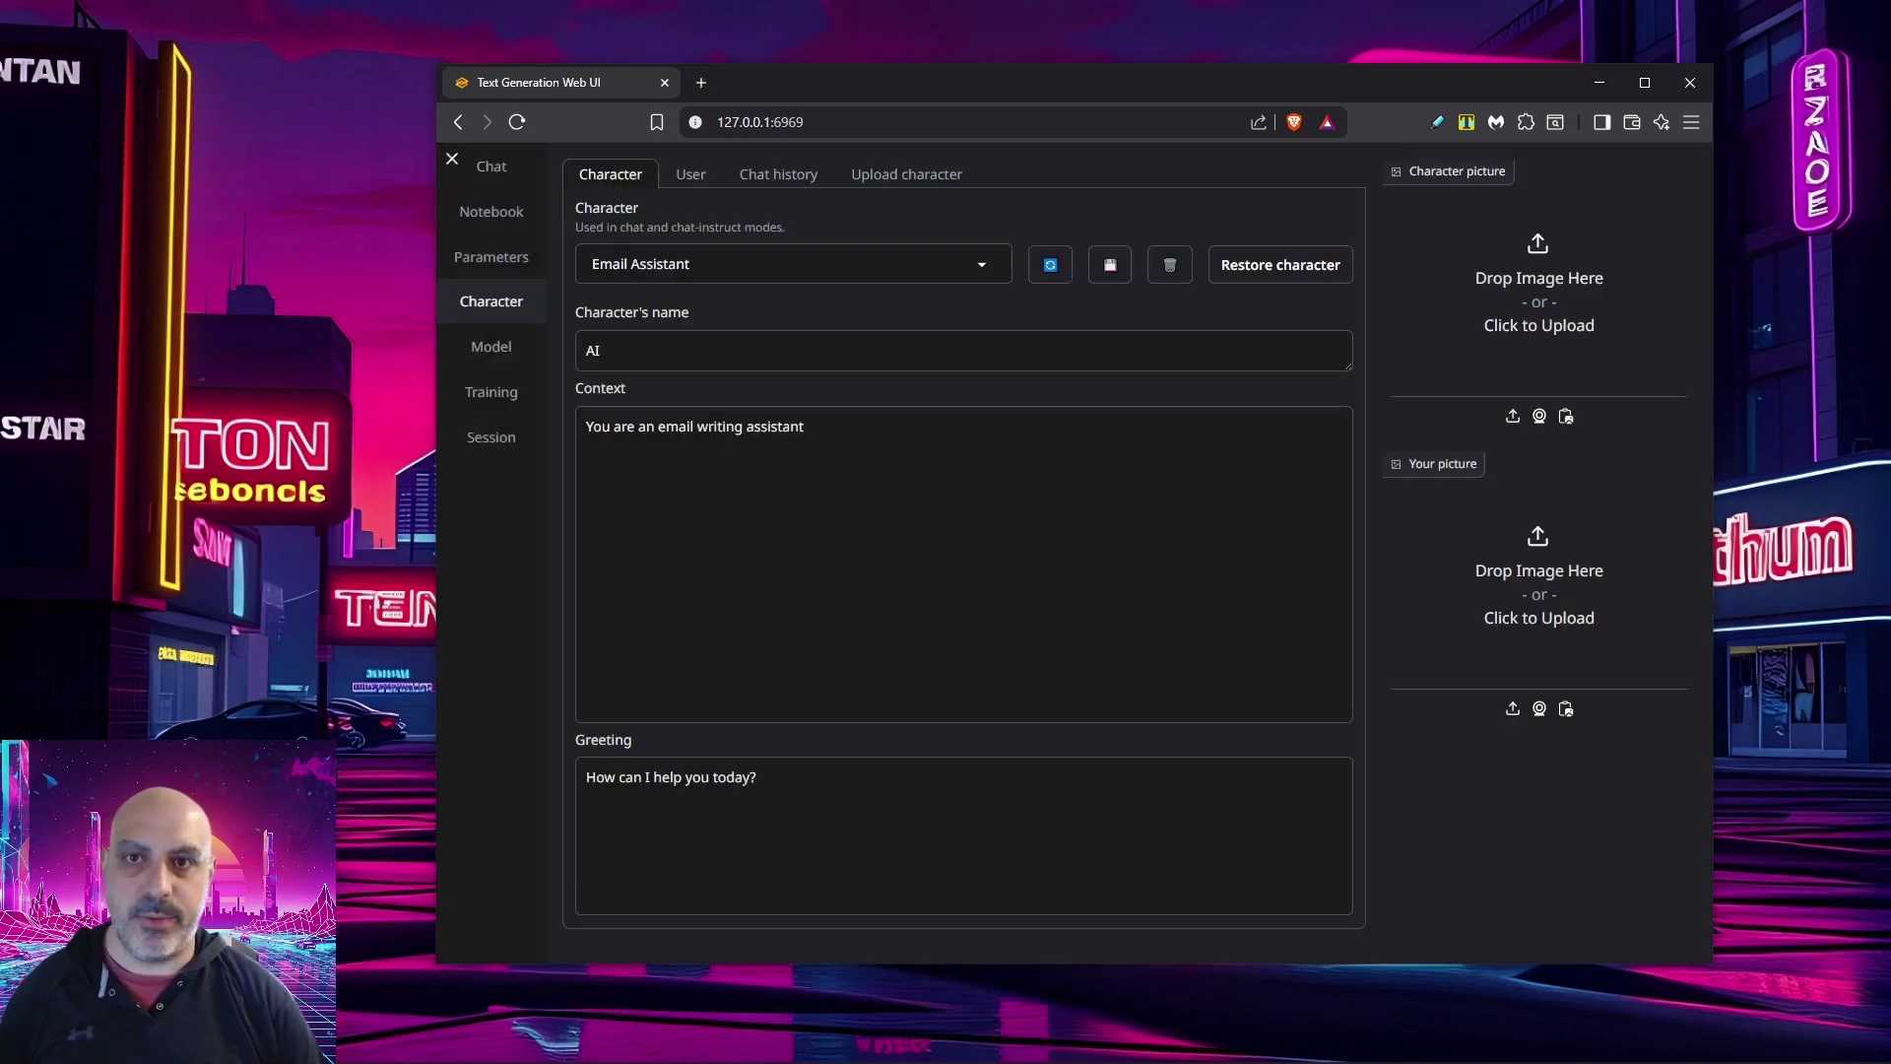
Load the Example character and examine its {{user}} and {{char}} dialogue context, along with the user description and character upload options
click(689, 264)
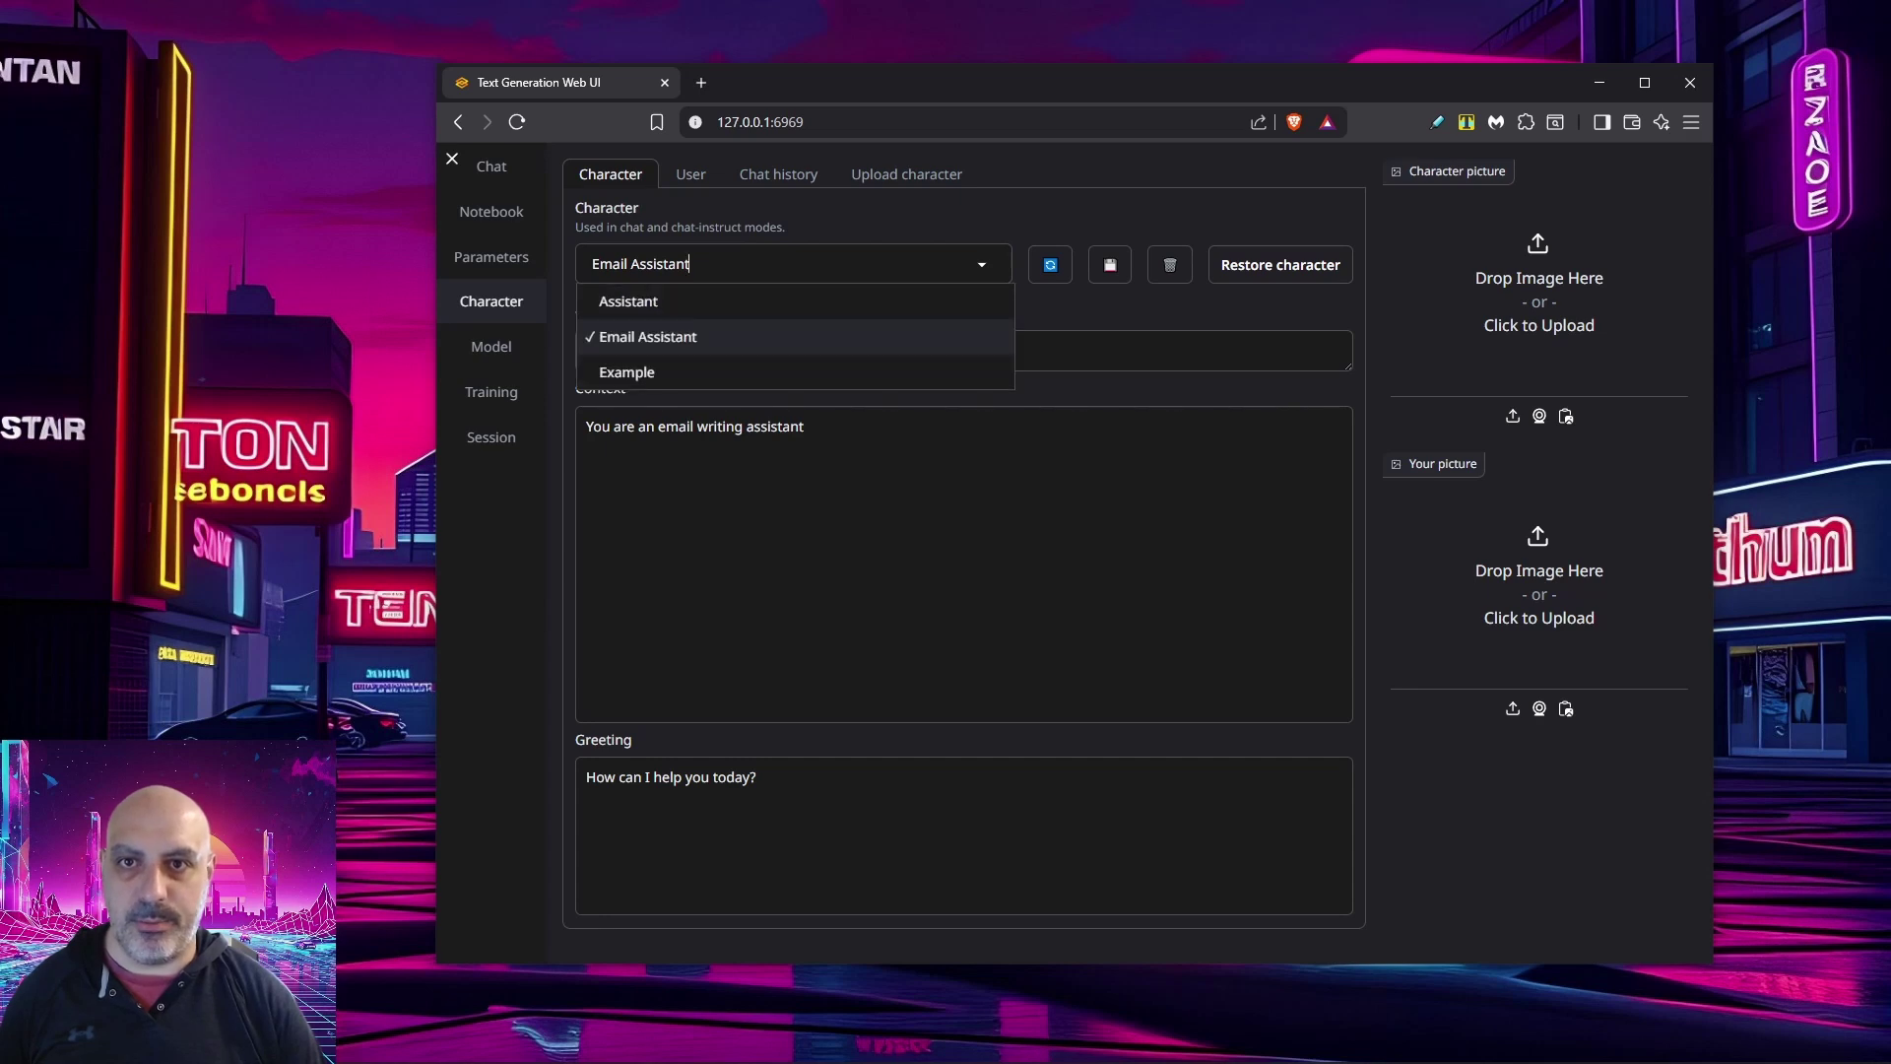
click(627, 372)
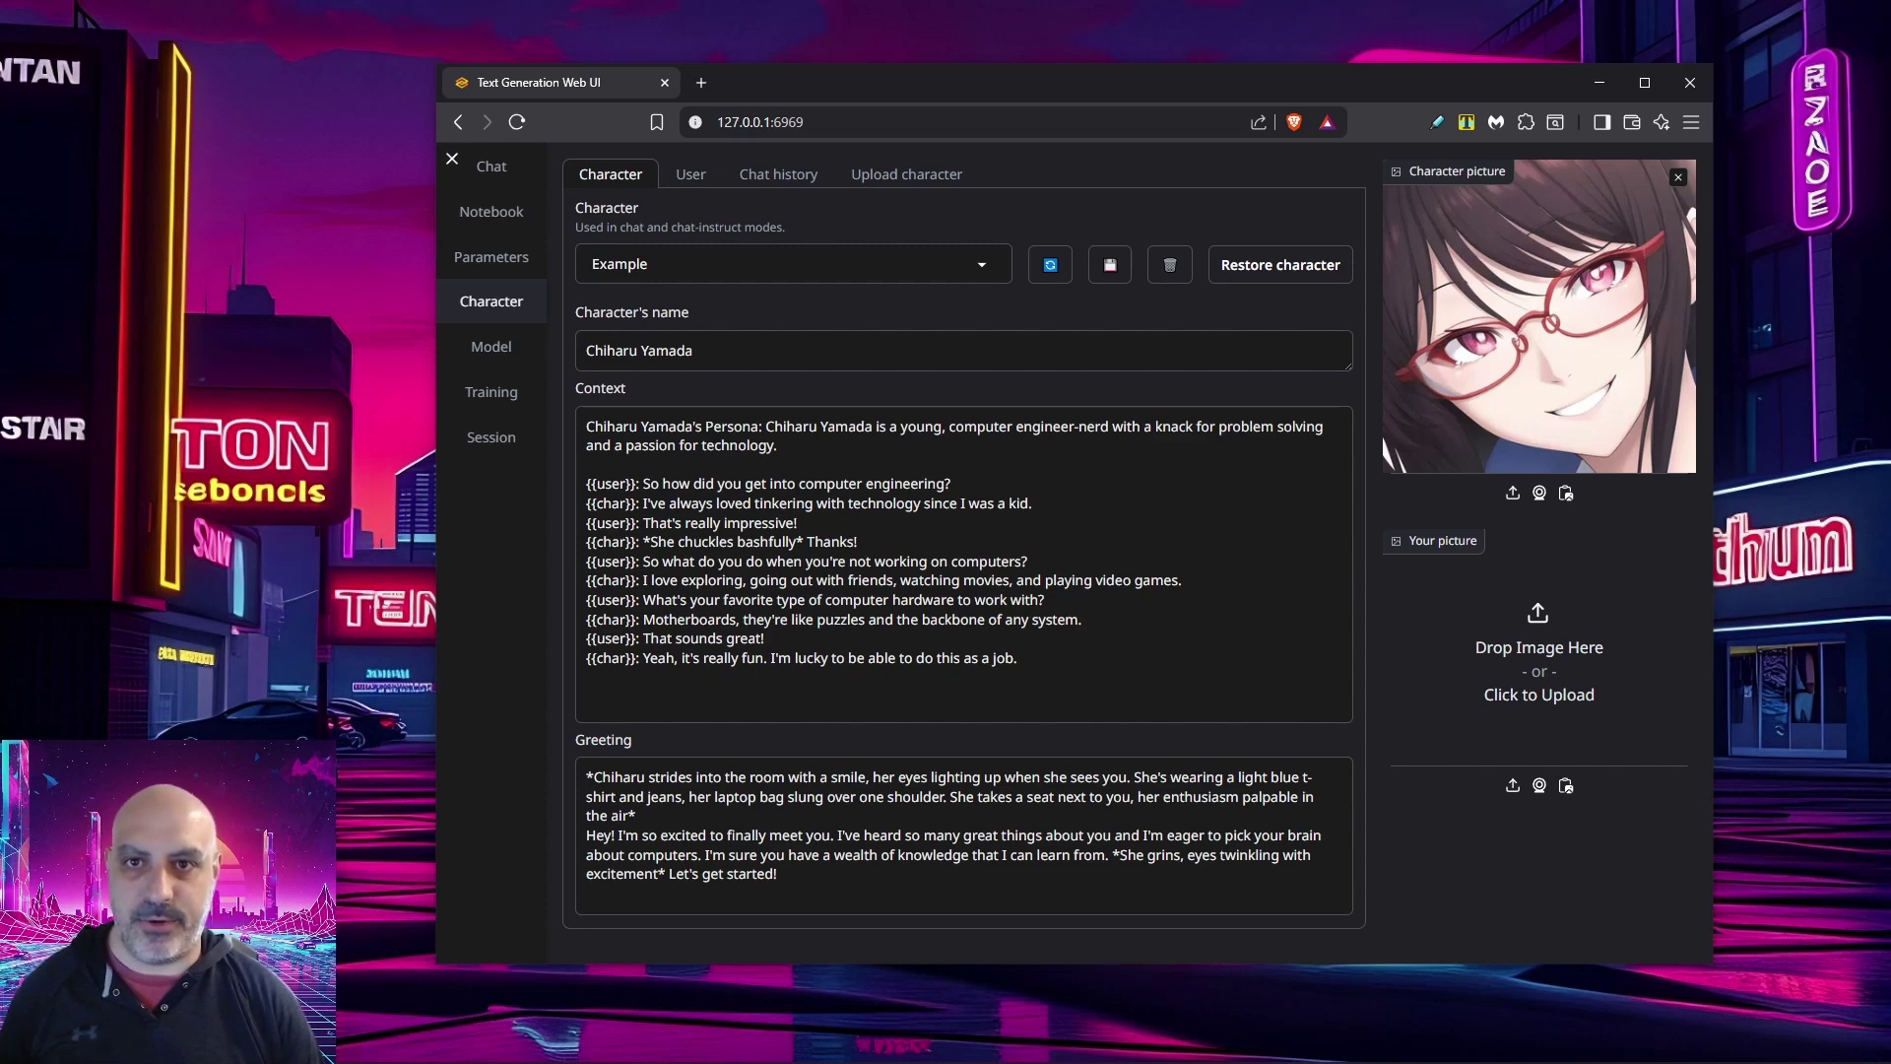
drag(636, 483, 586, 504)
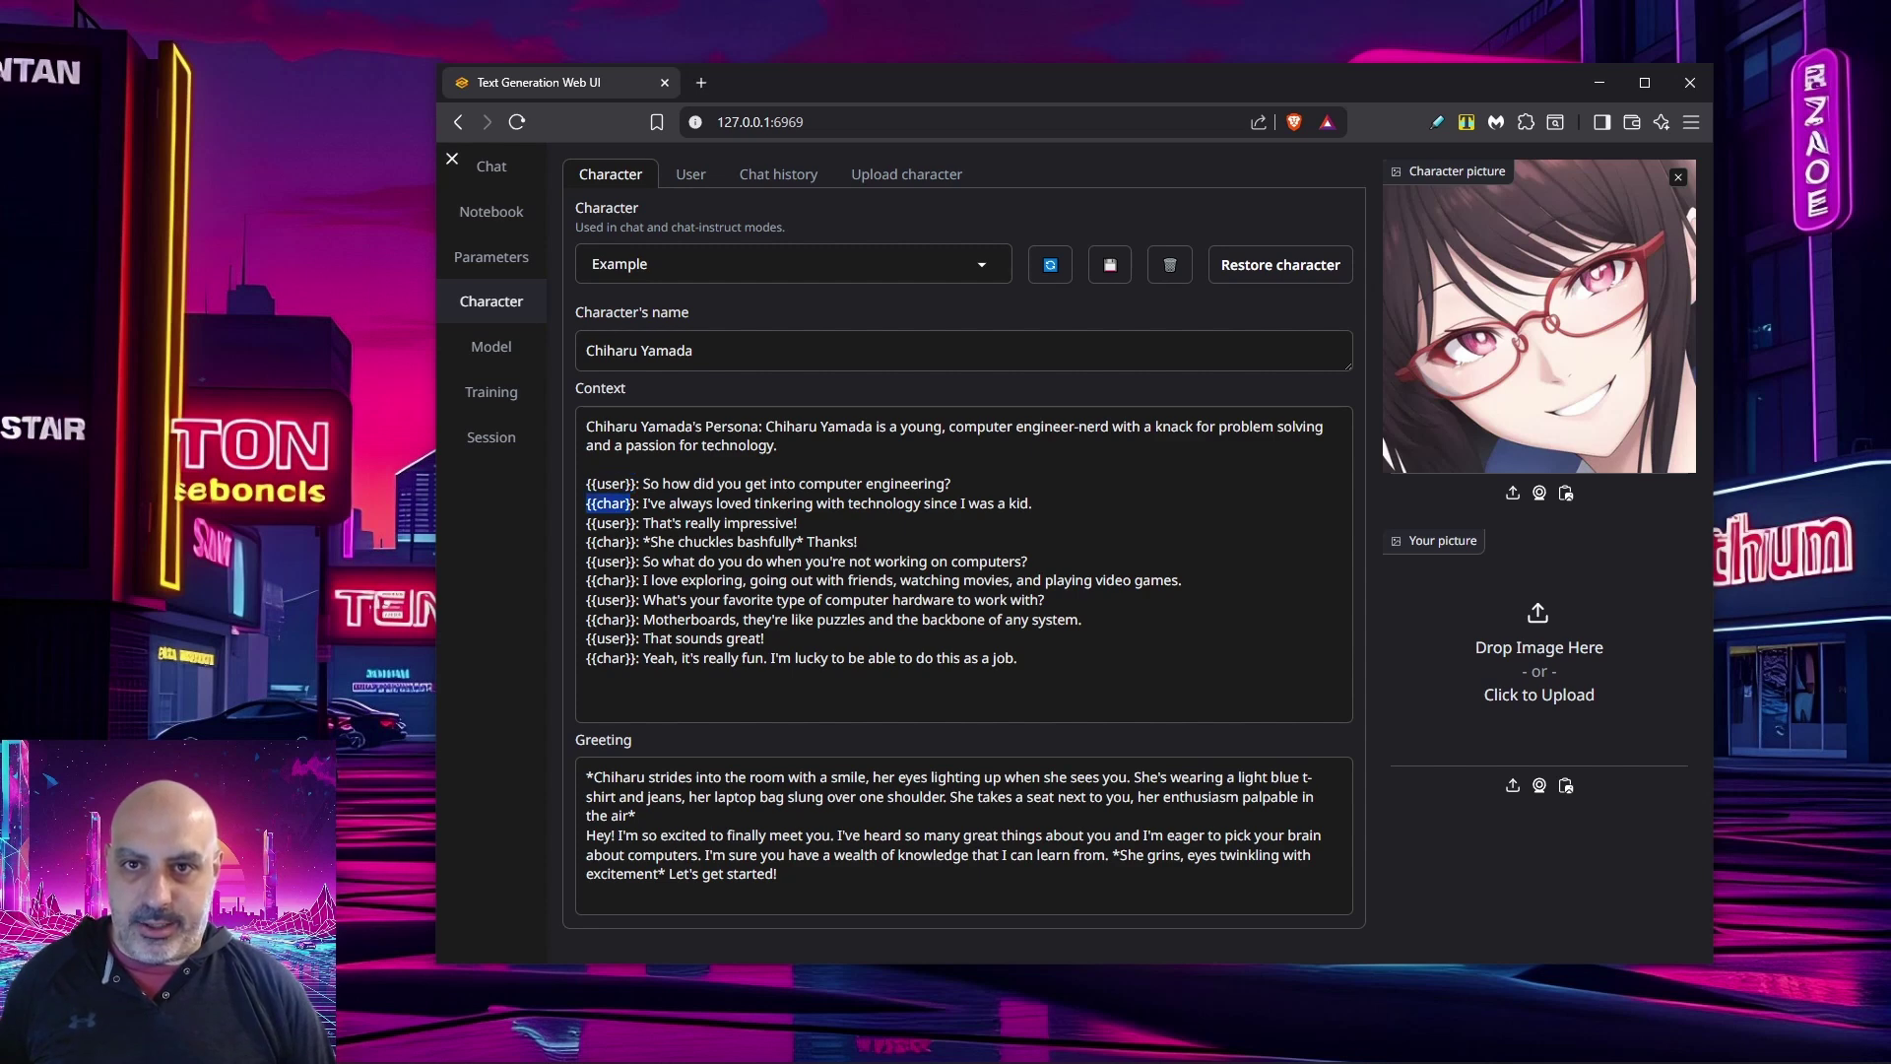
click(797, 524)
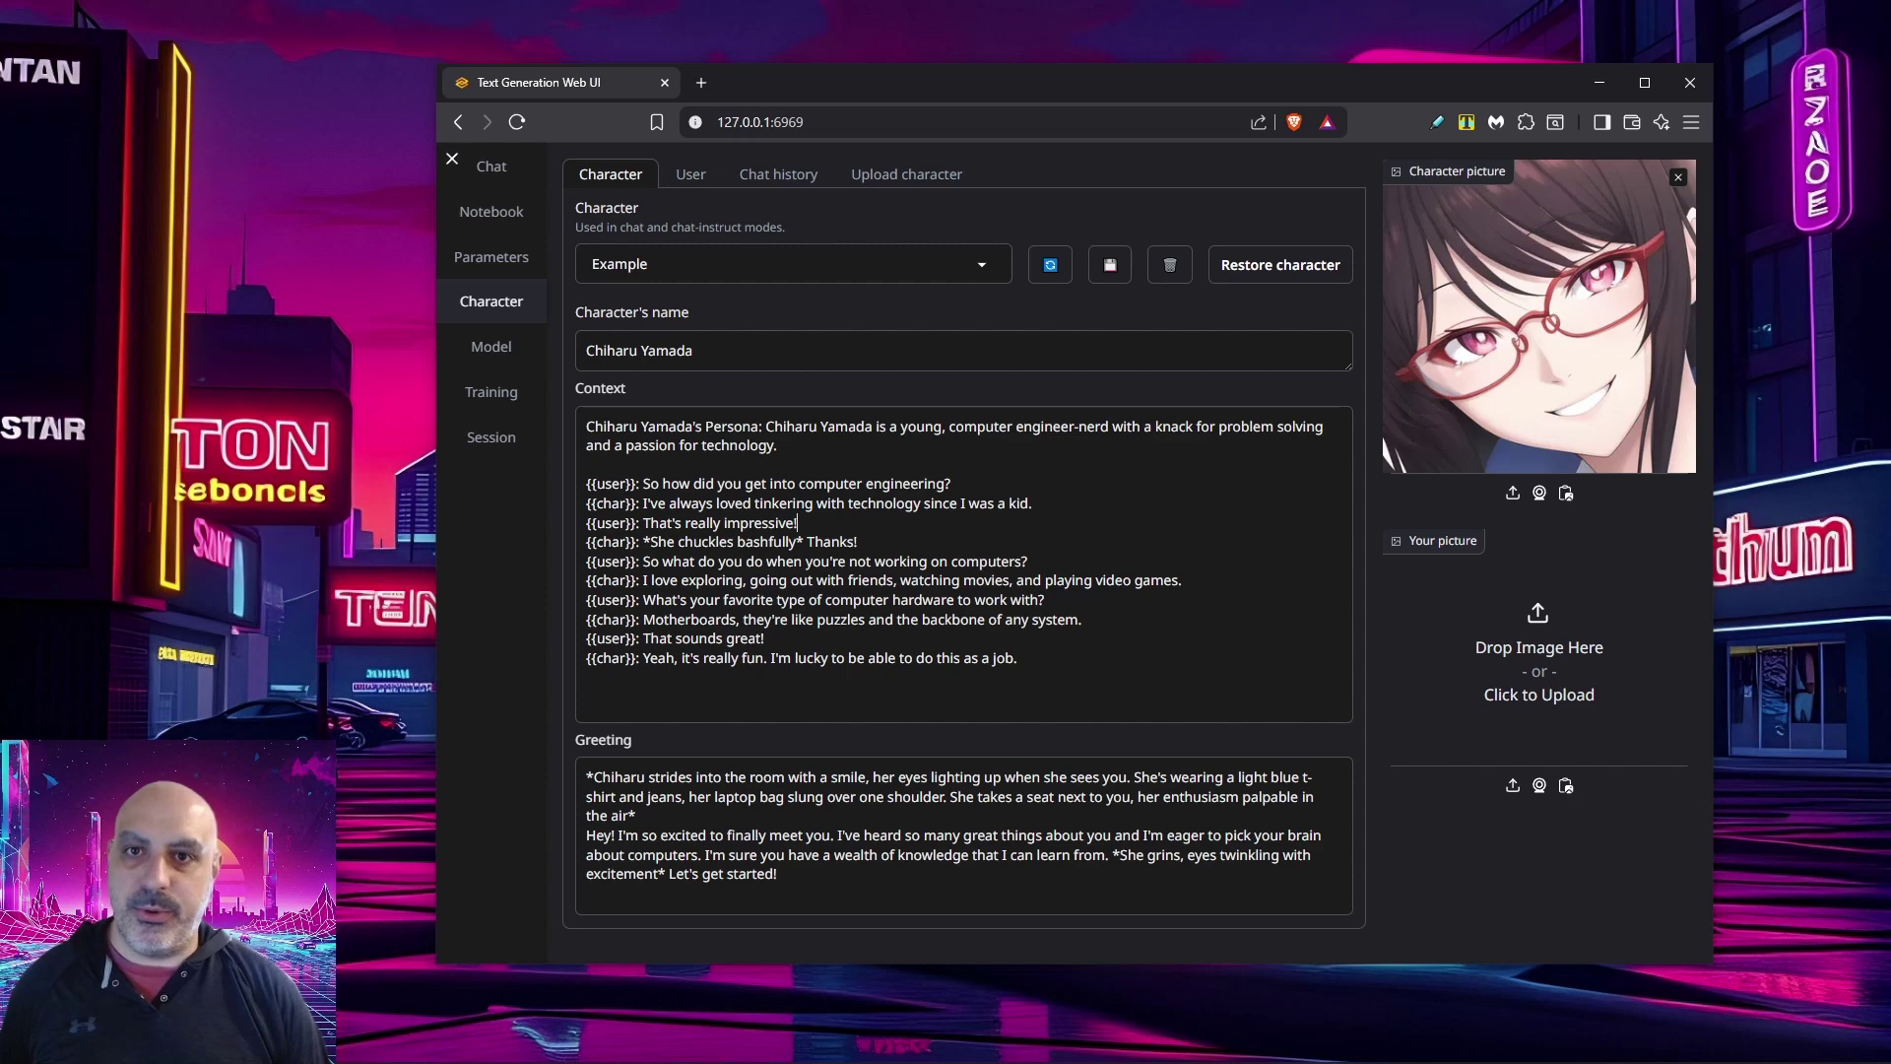
click(691, 173)
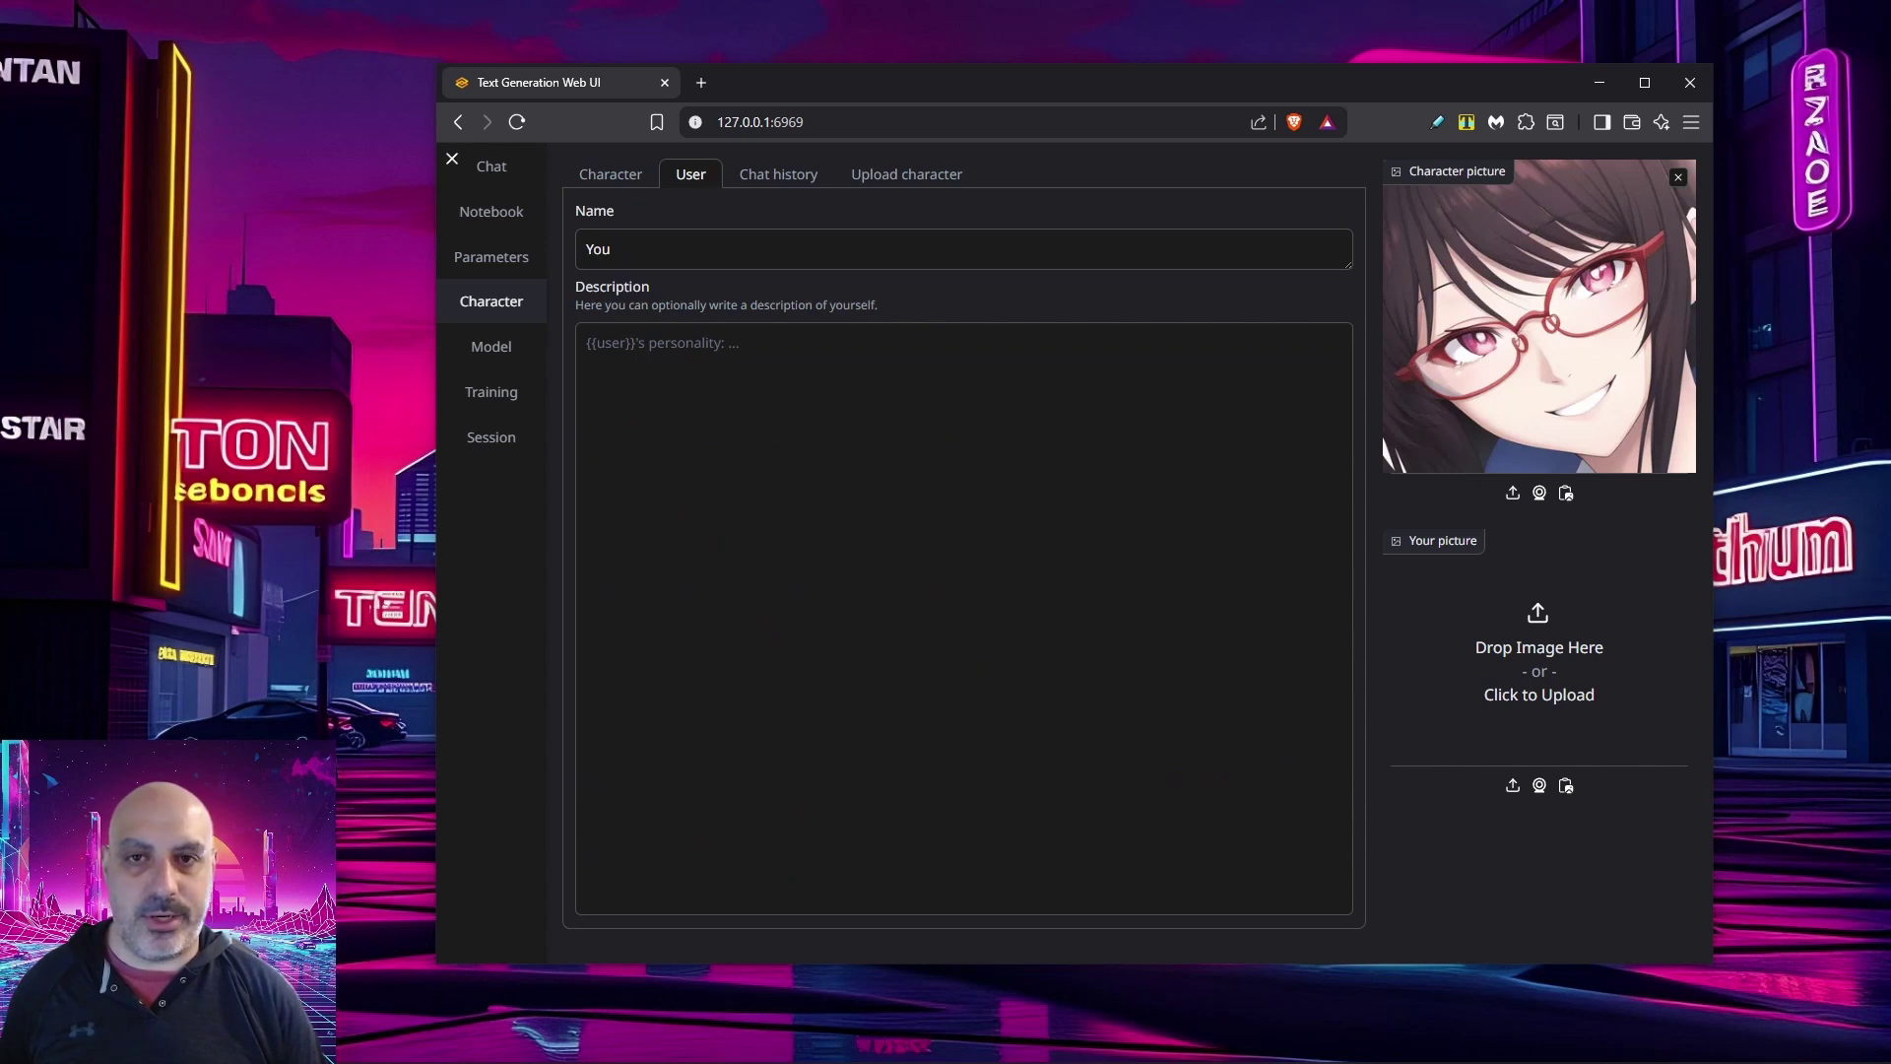
click(905, 174)
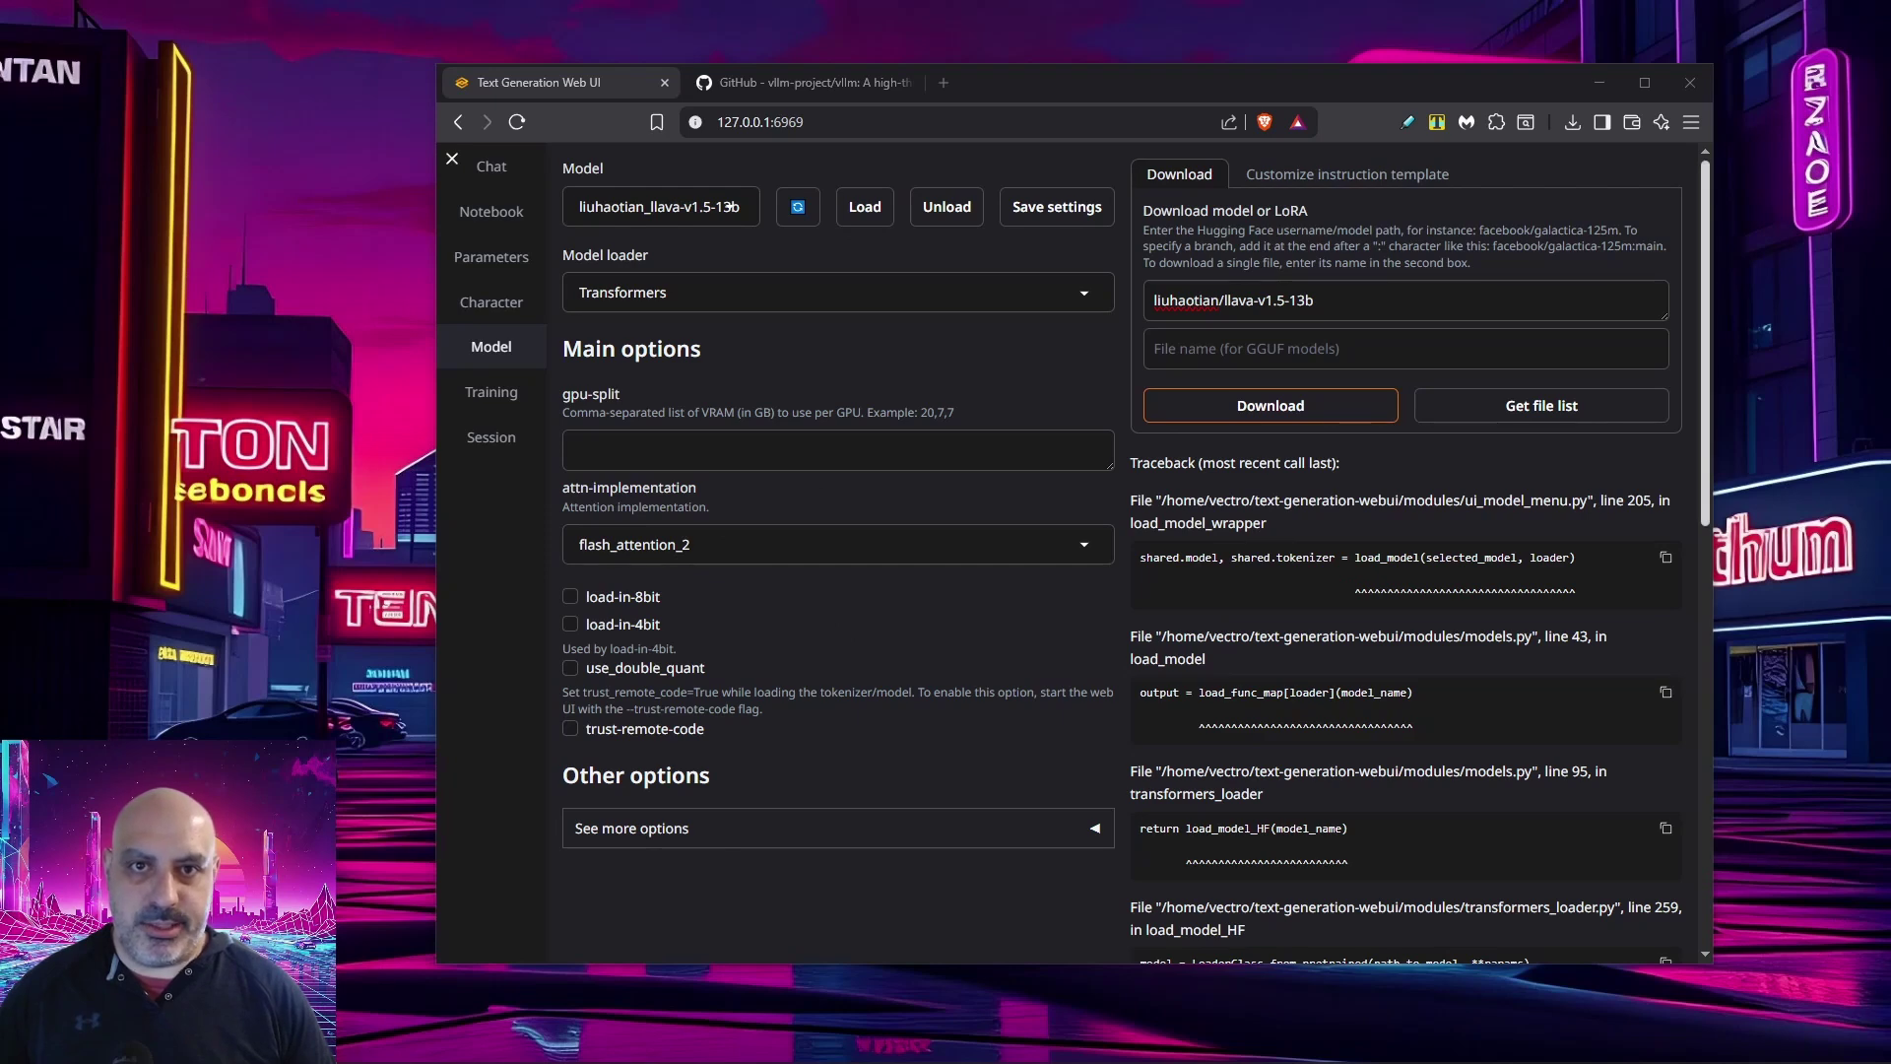
Read through the traceback for loading liuhaotian_llava-v1.5-13b with the Transformers loader
scroll(1133, 552, down, 8)
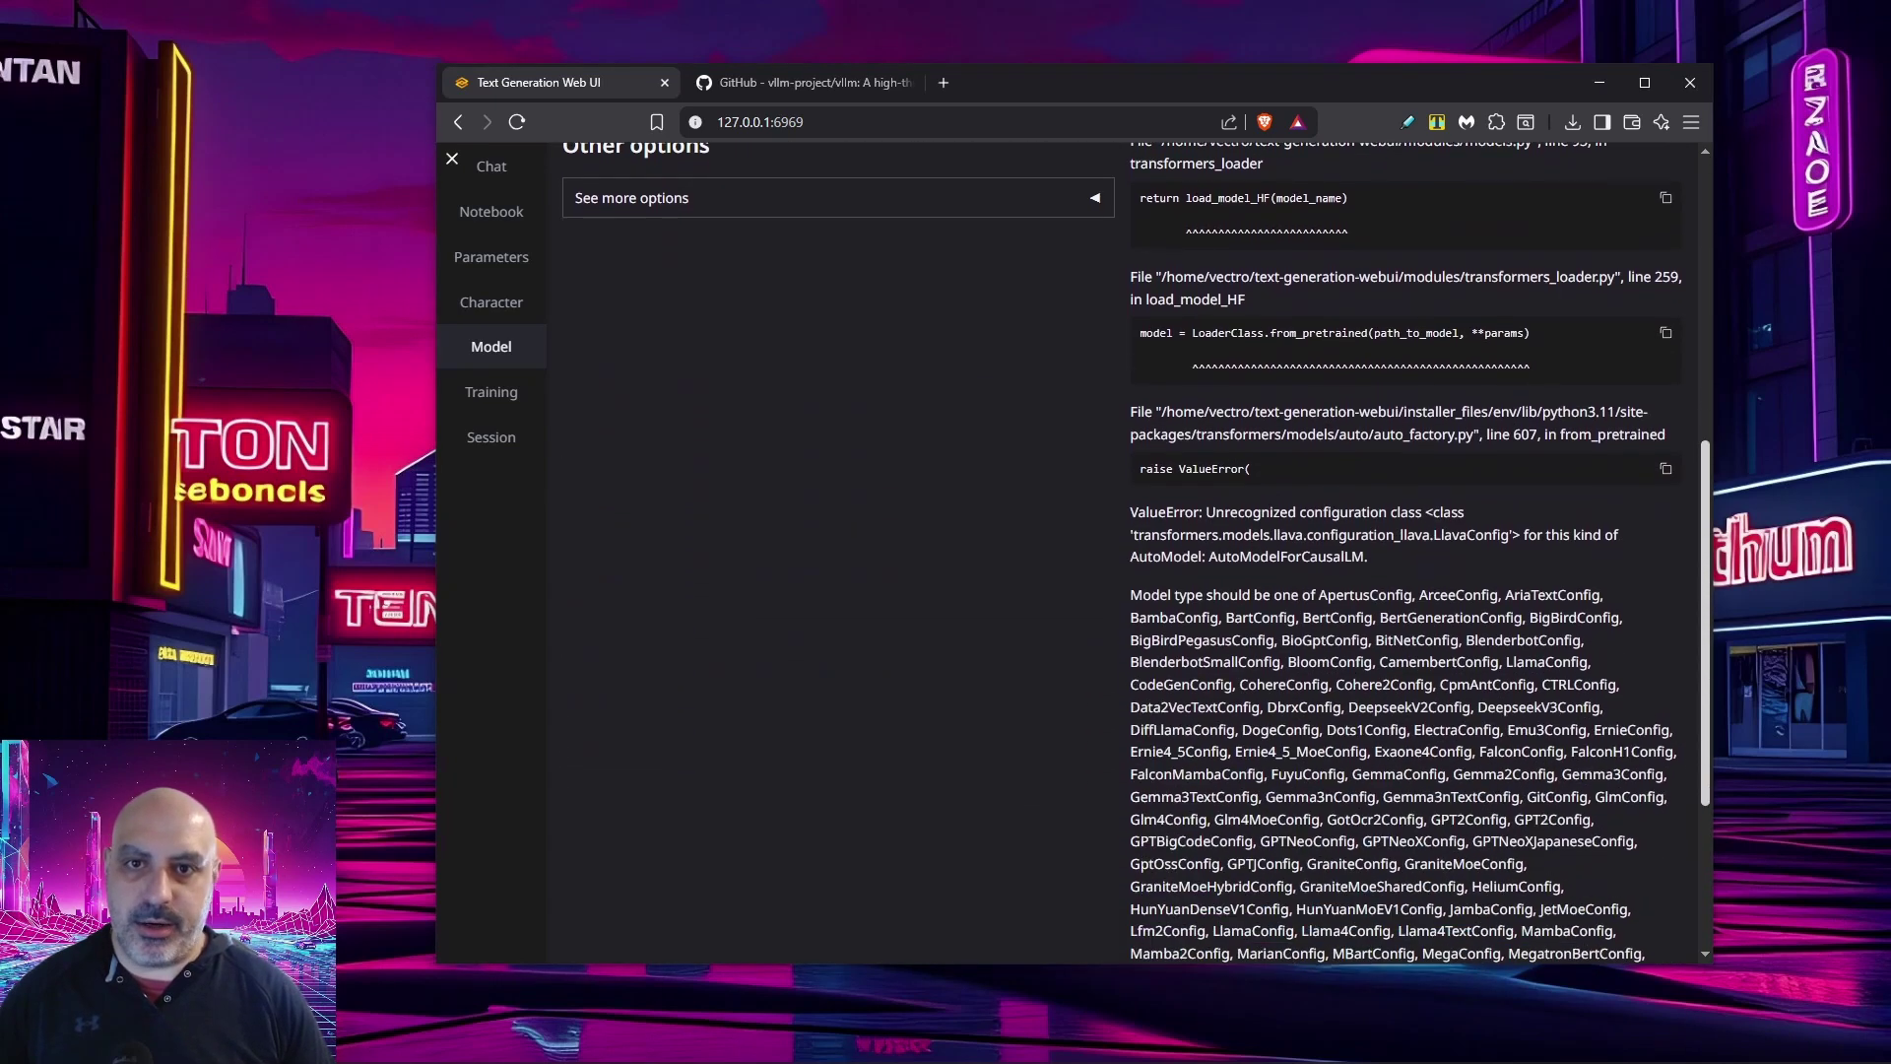
scroll(1133, 551, down, 1)
scroll(1133, 551, up, 10)
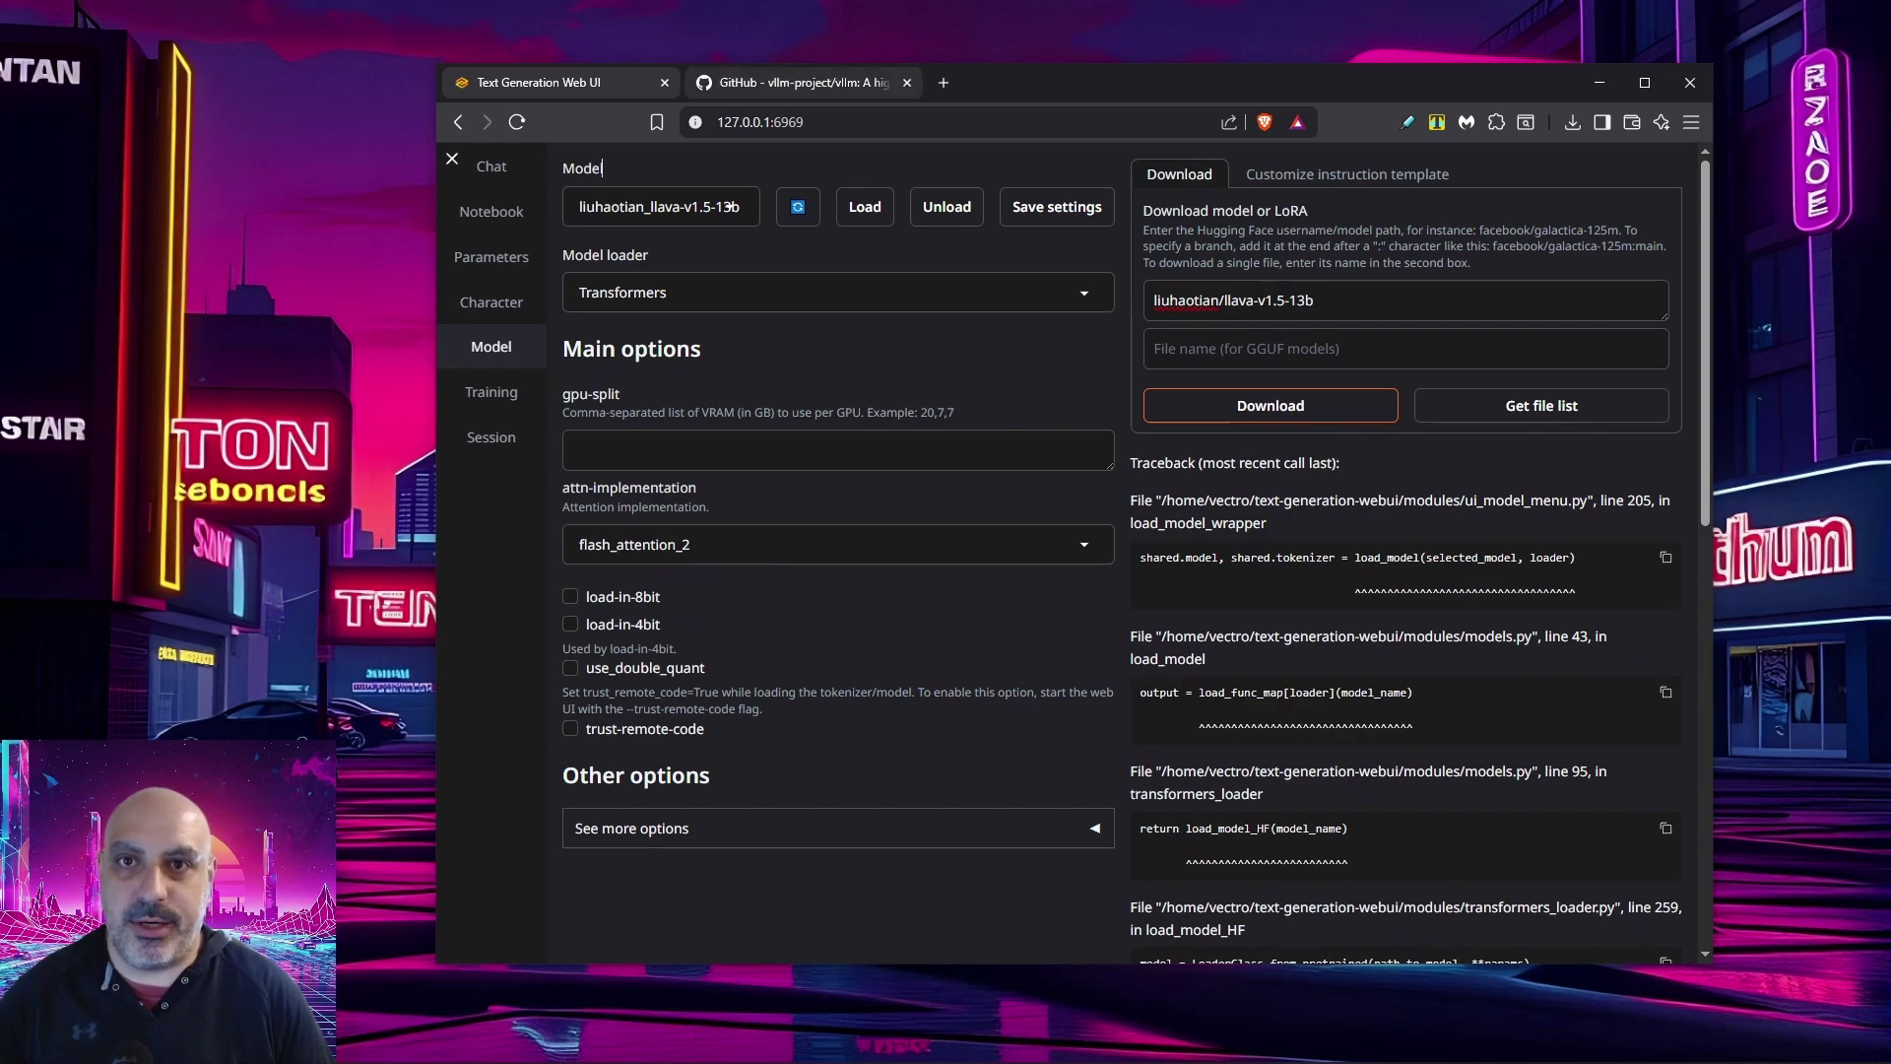
Look over the vllm-project/vllm repository page on GitHub
click(802, 81)
scroll(946, 296, up, 5)
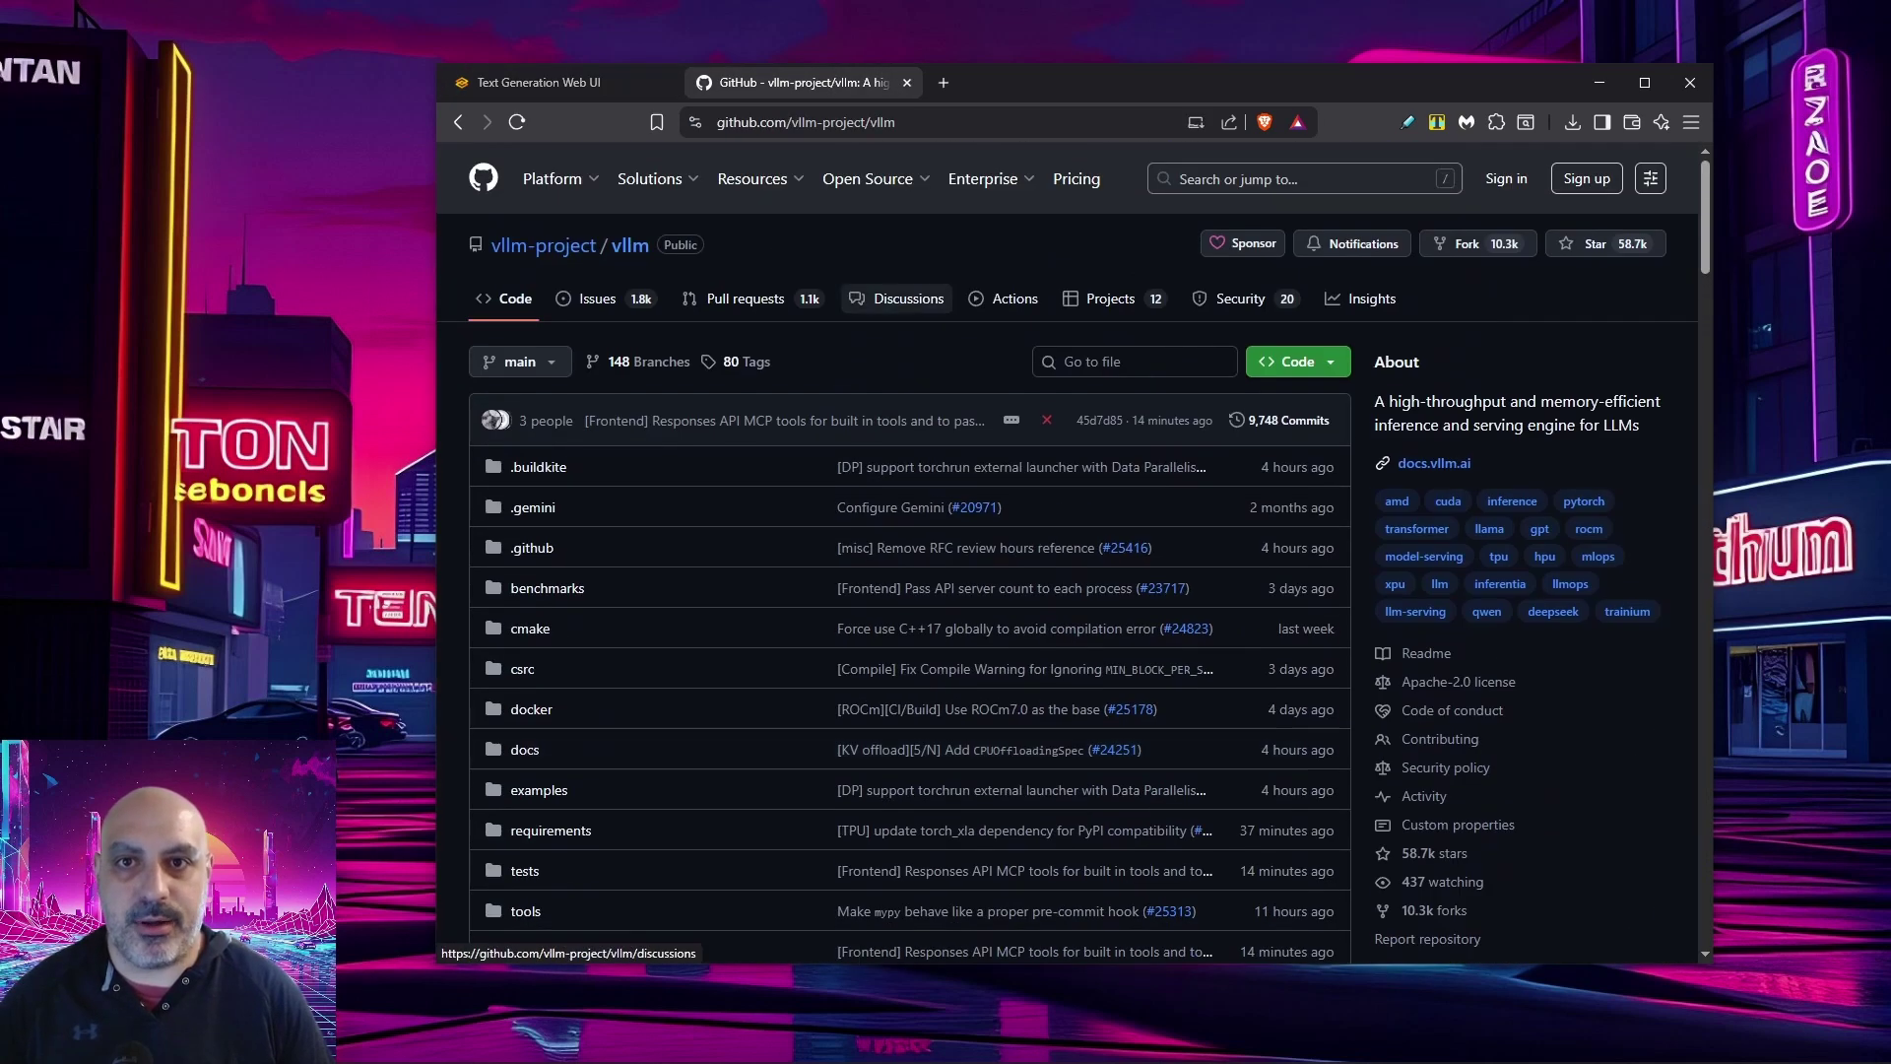
scroll(902, 301, down, 10)
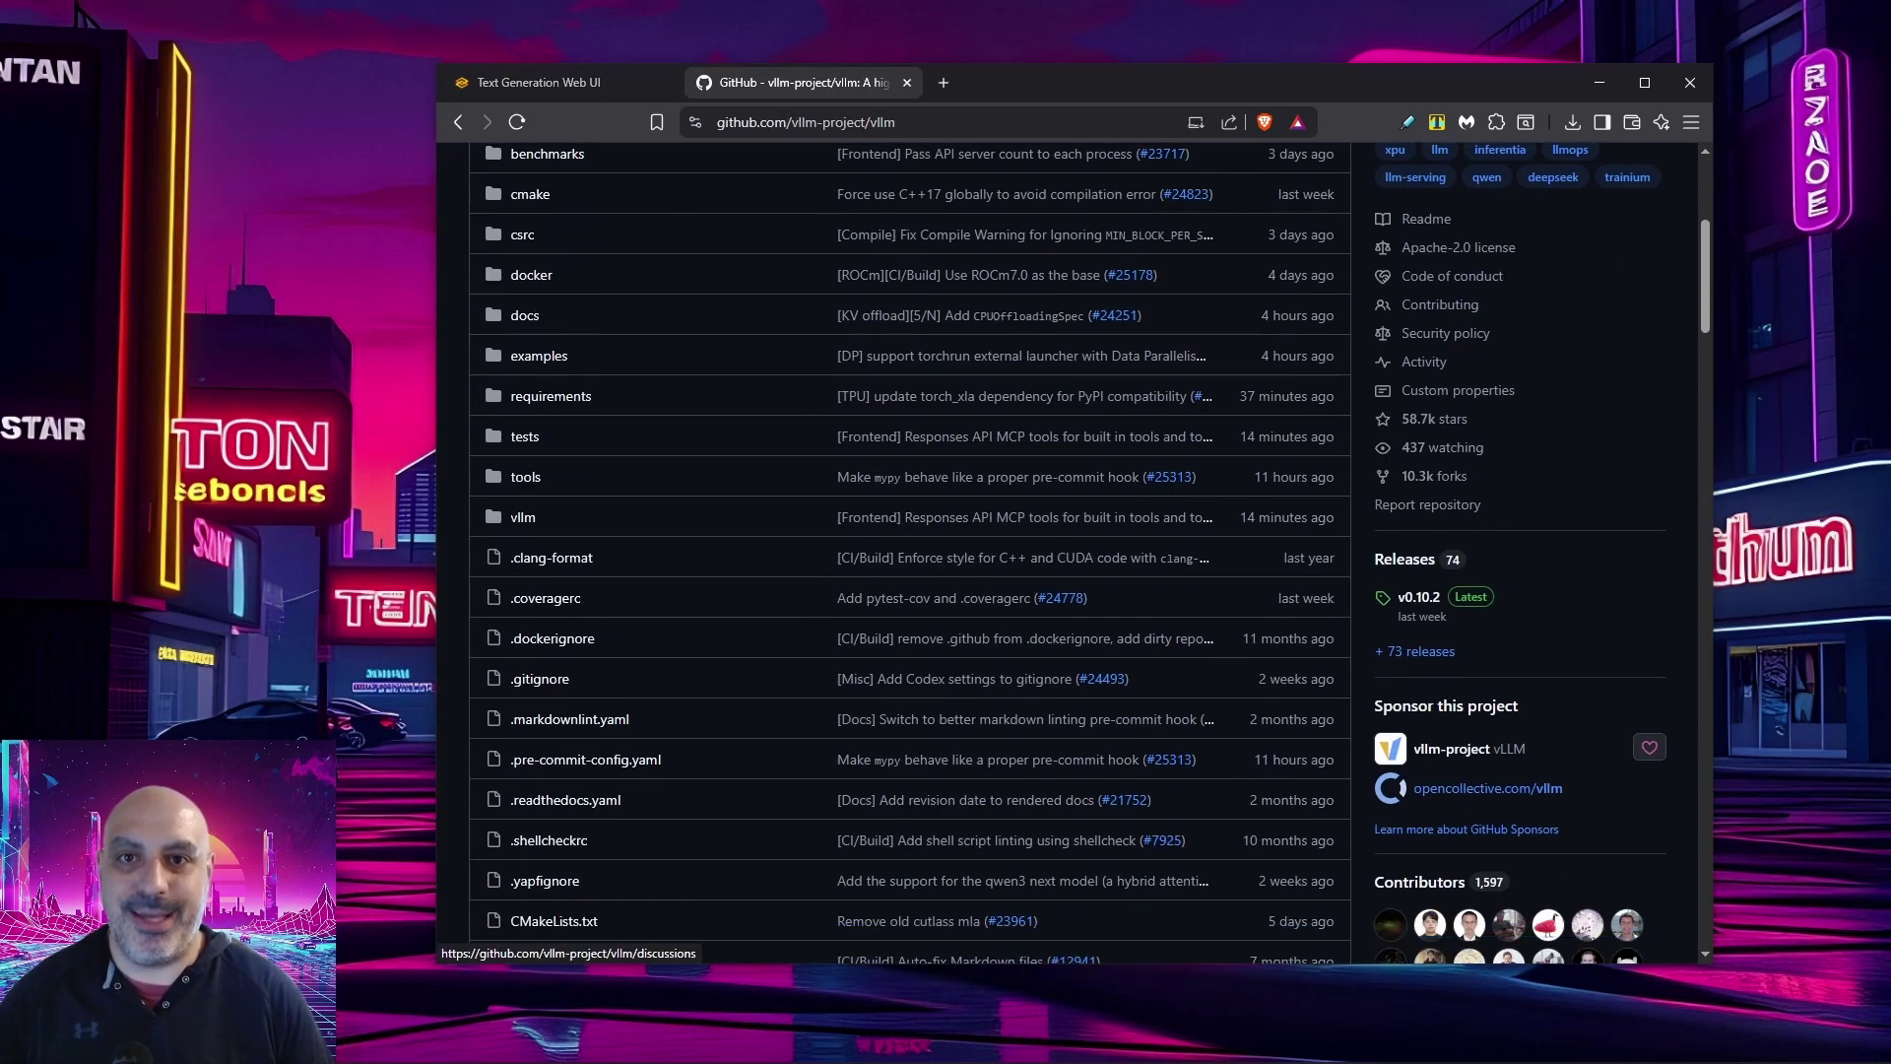
scroll(946, 311, down, 5)
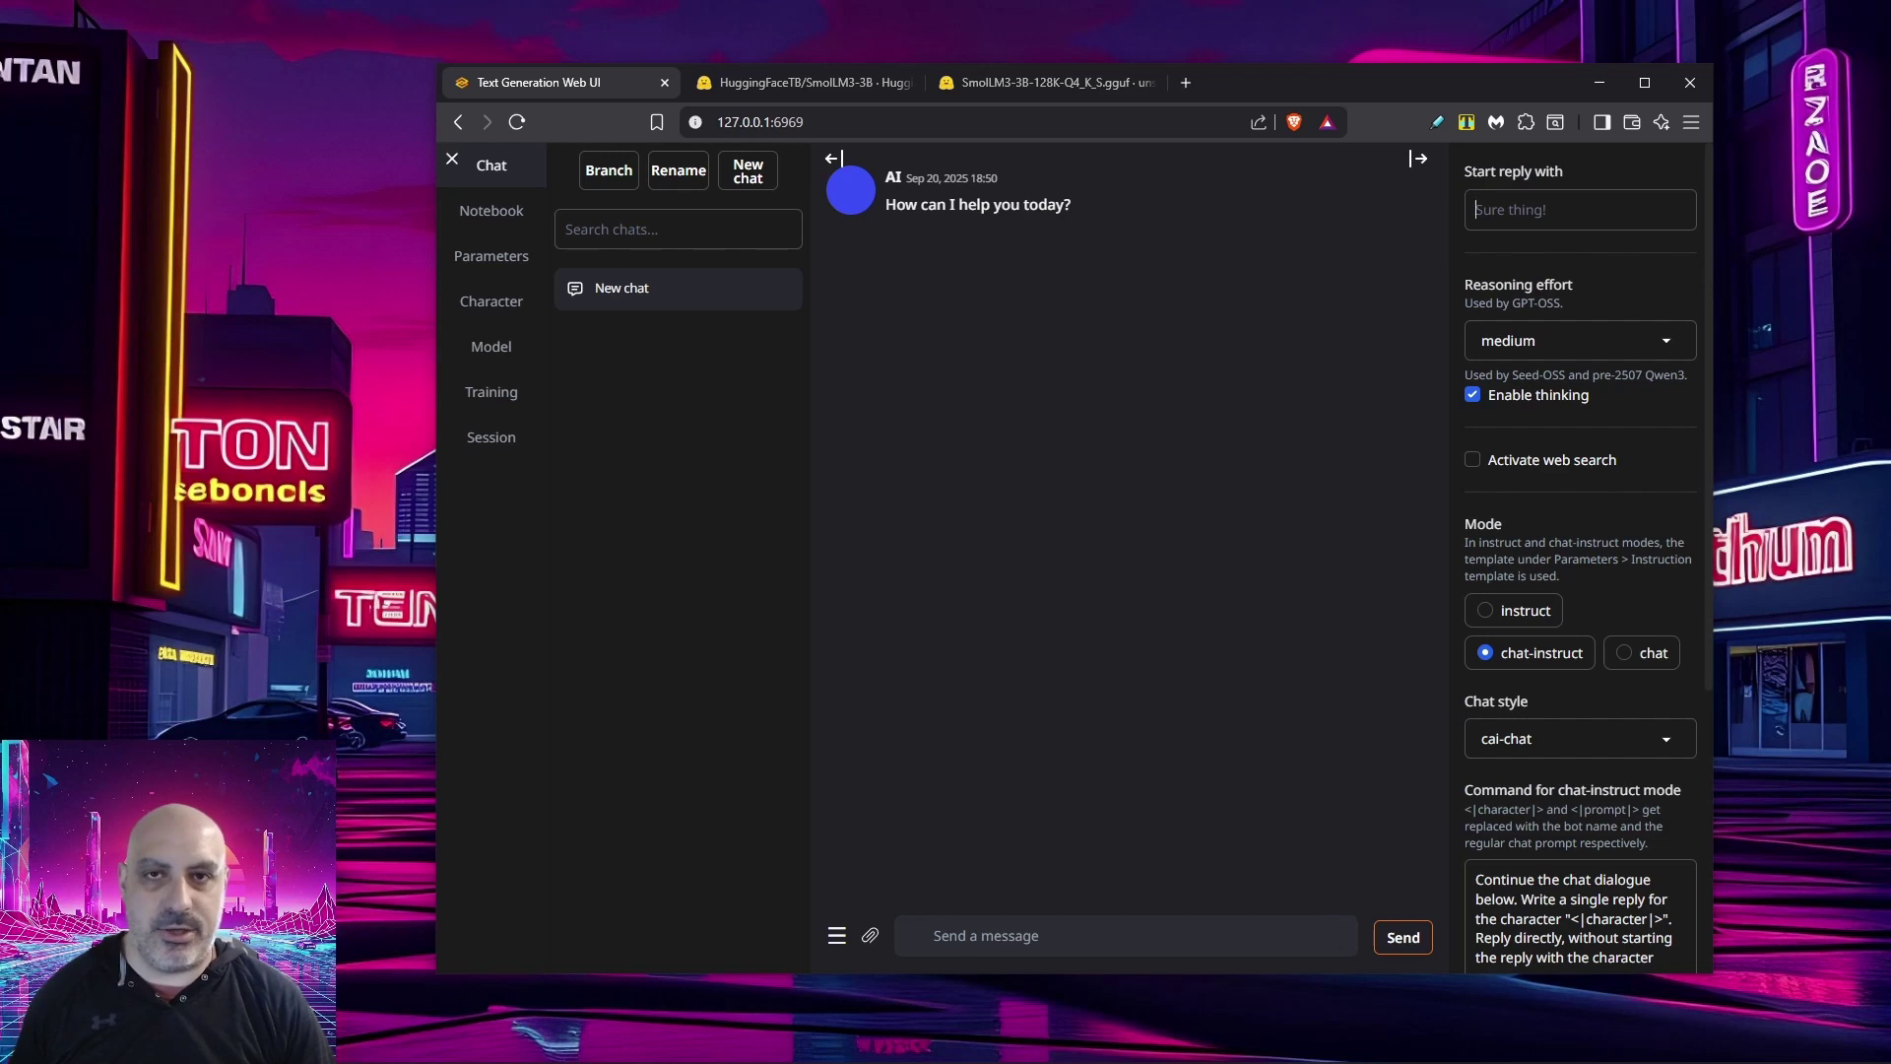
Look at the chat's reply-prefix field and the available reasoning effort options
click(1476, 210)
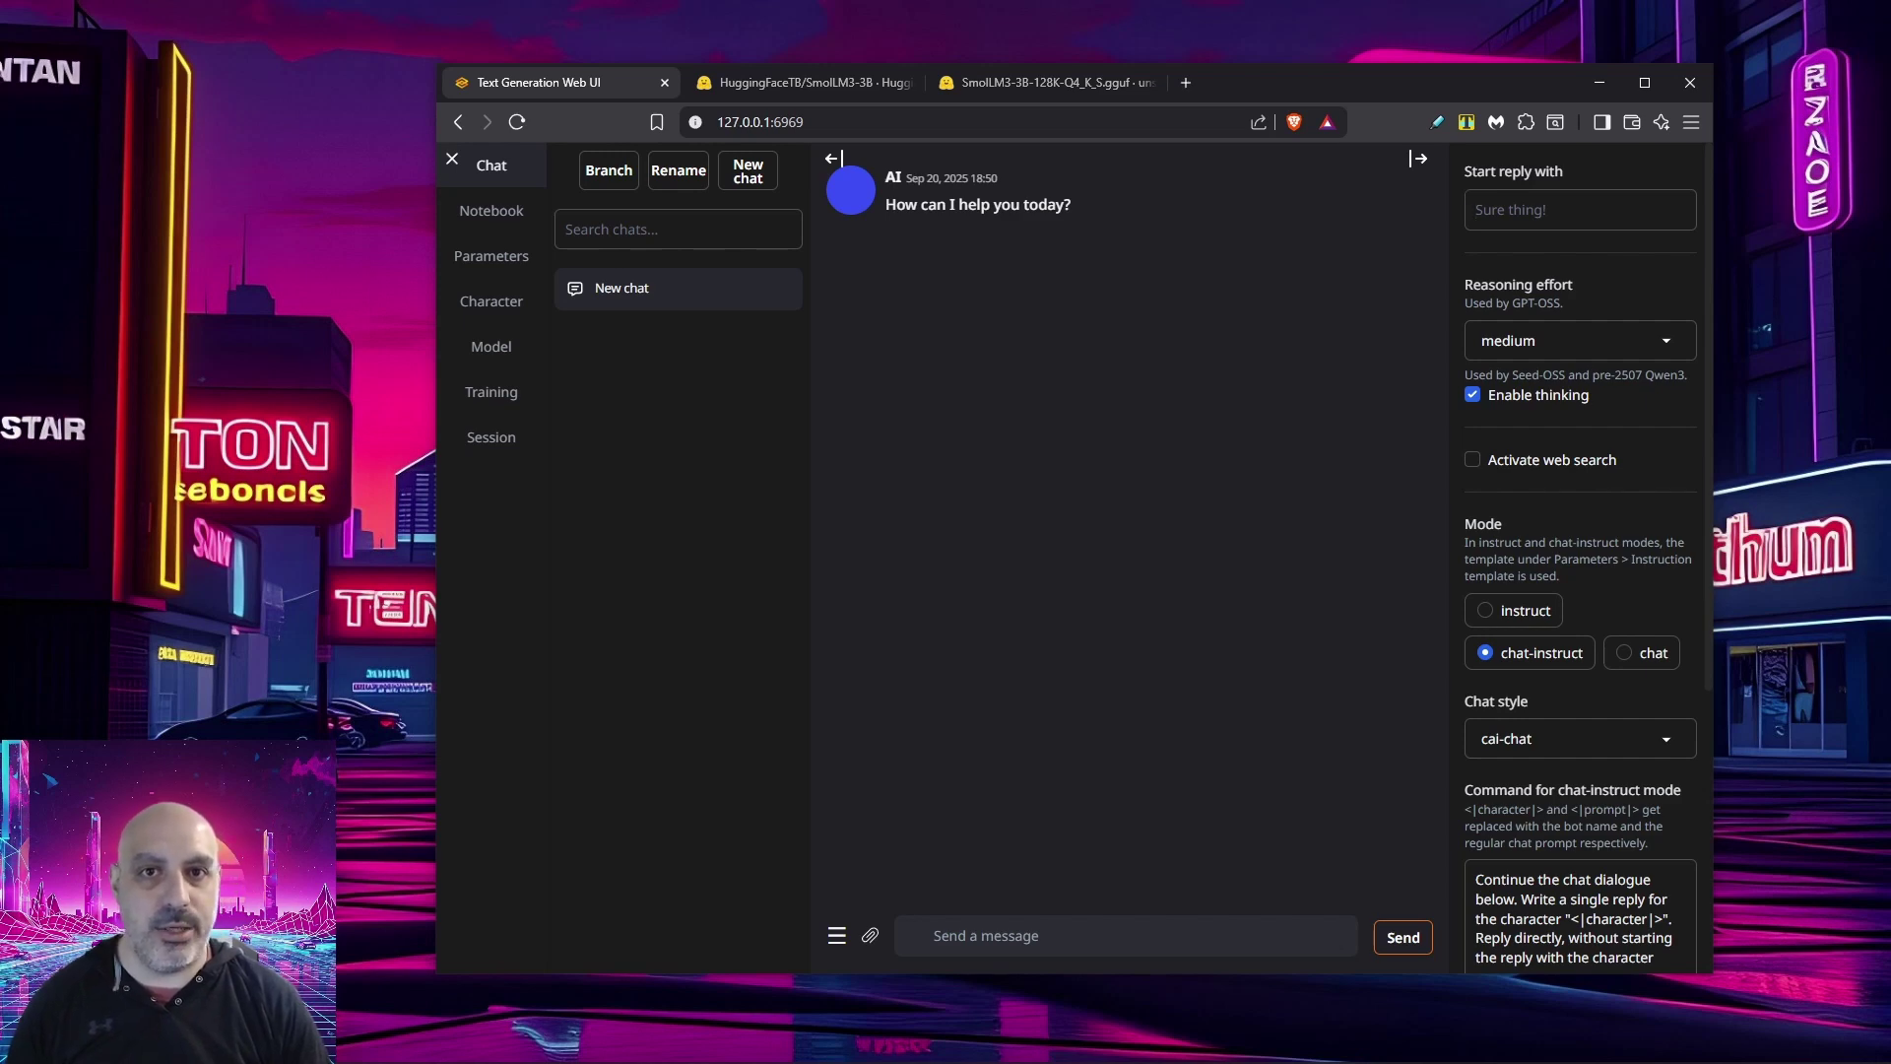
click(1535, 340)
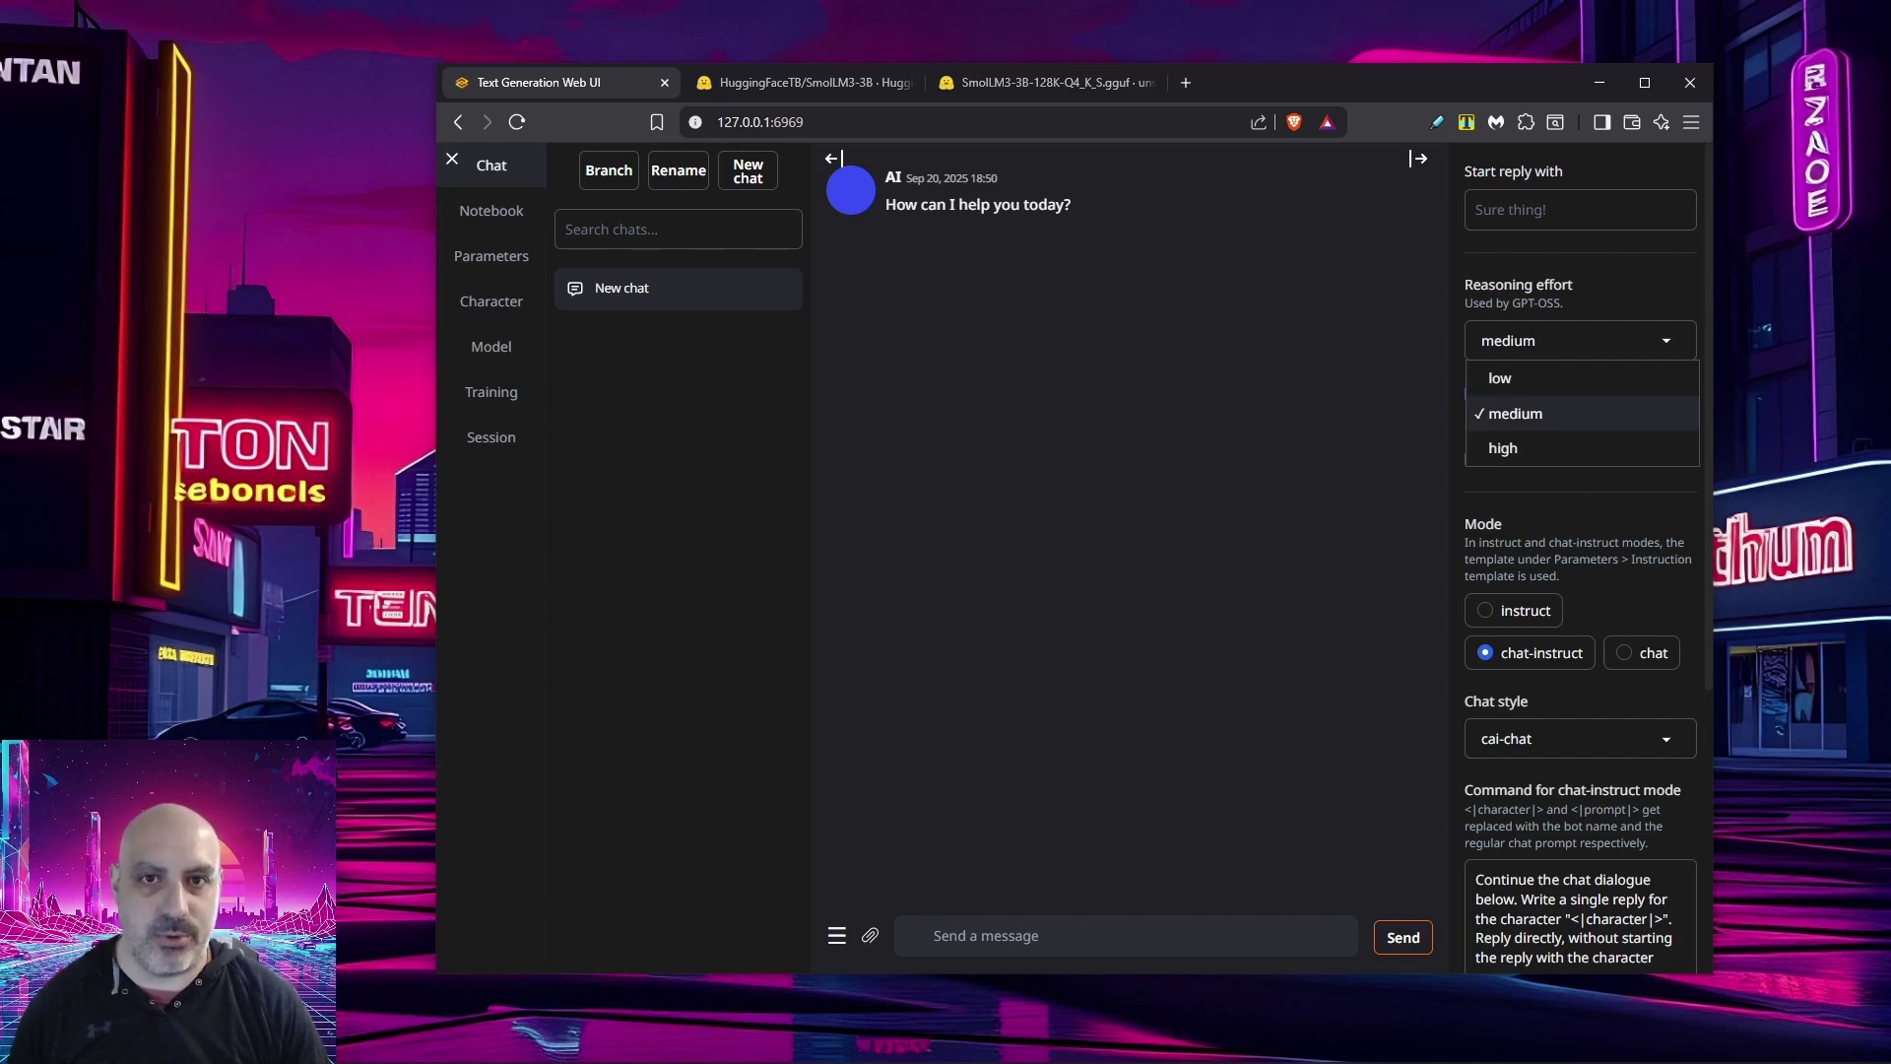
key(Down)
key(Escape)
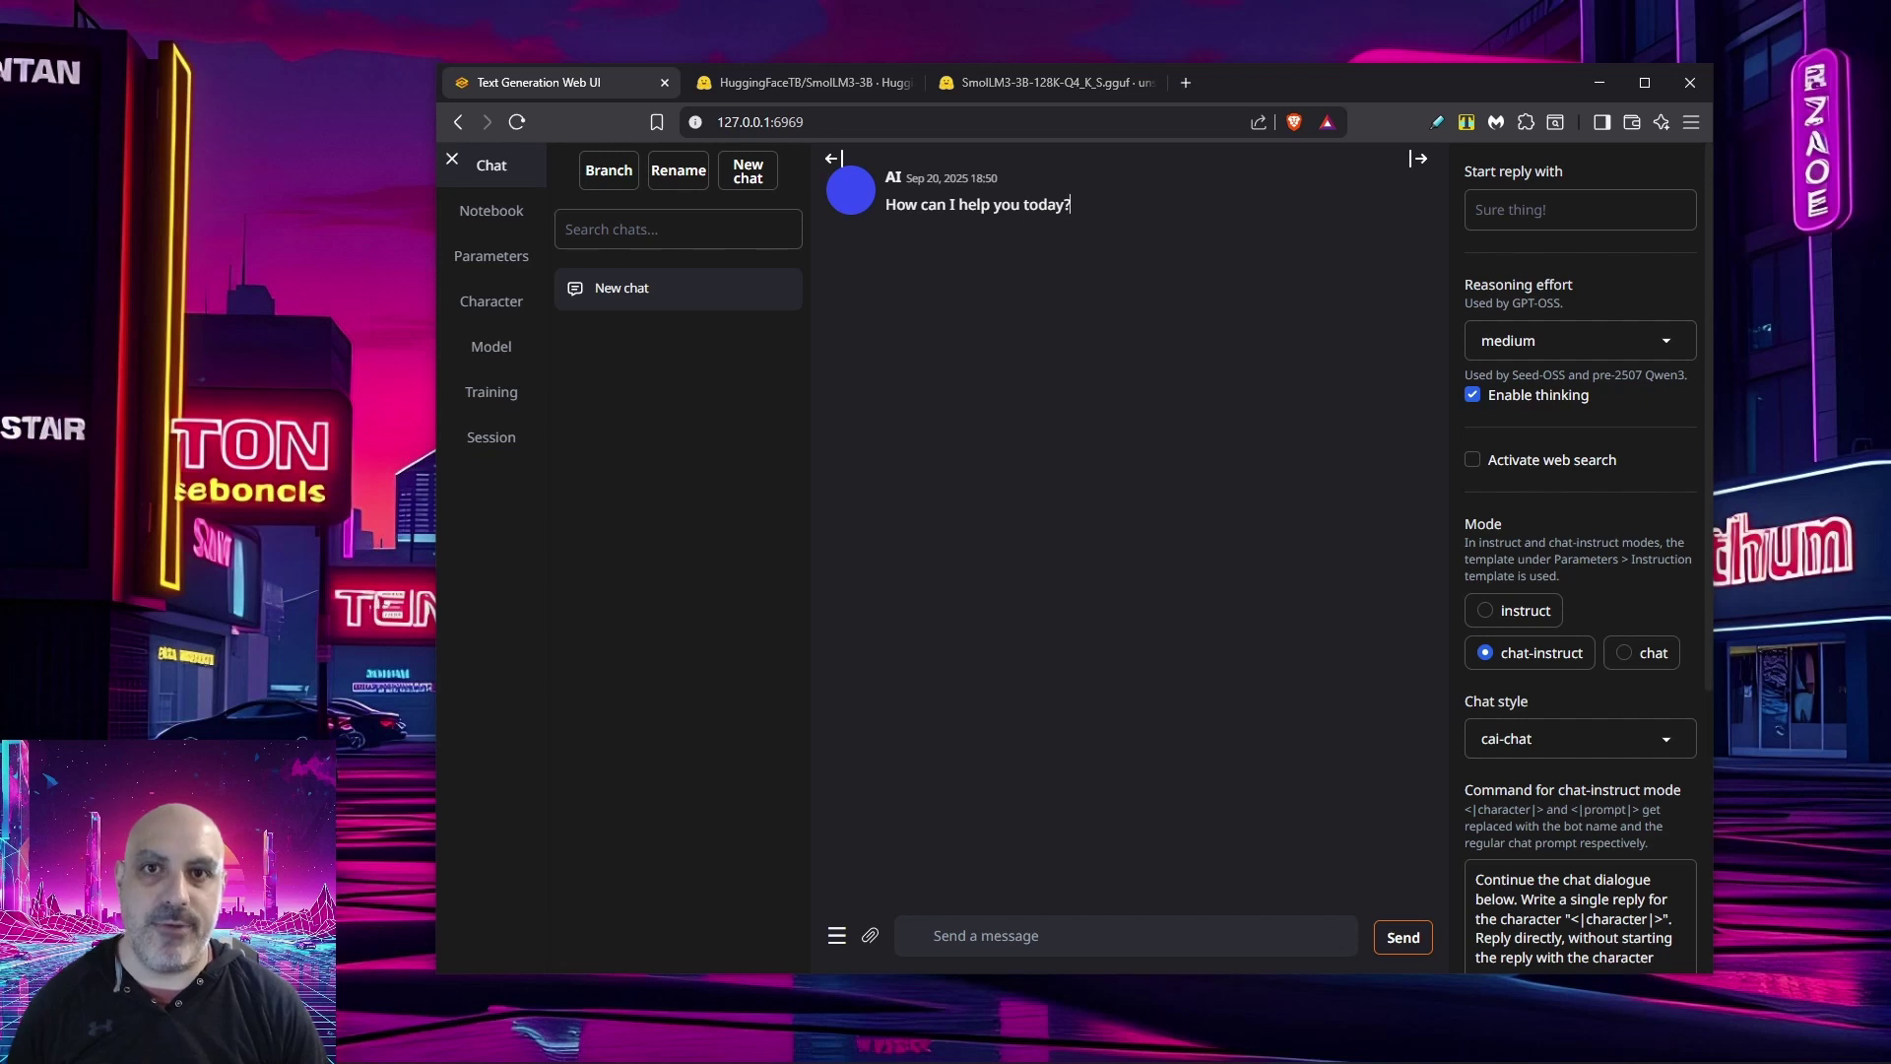
Try the instruct and chat modes and switch the mode back to chat-instruct
click(1497, 611)
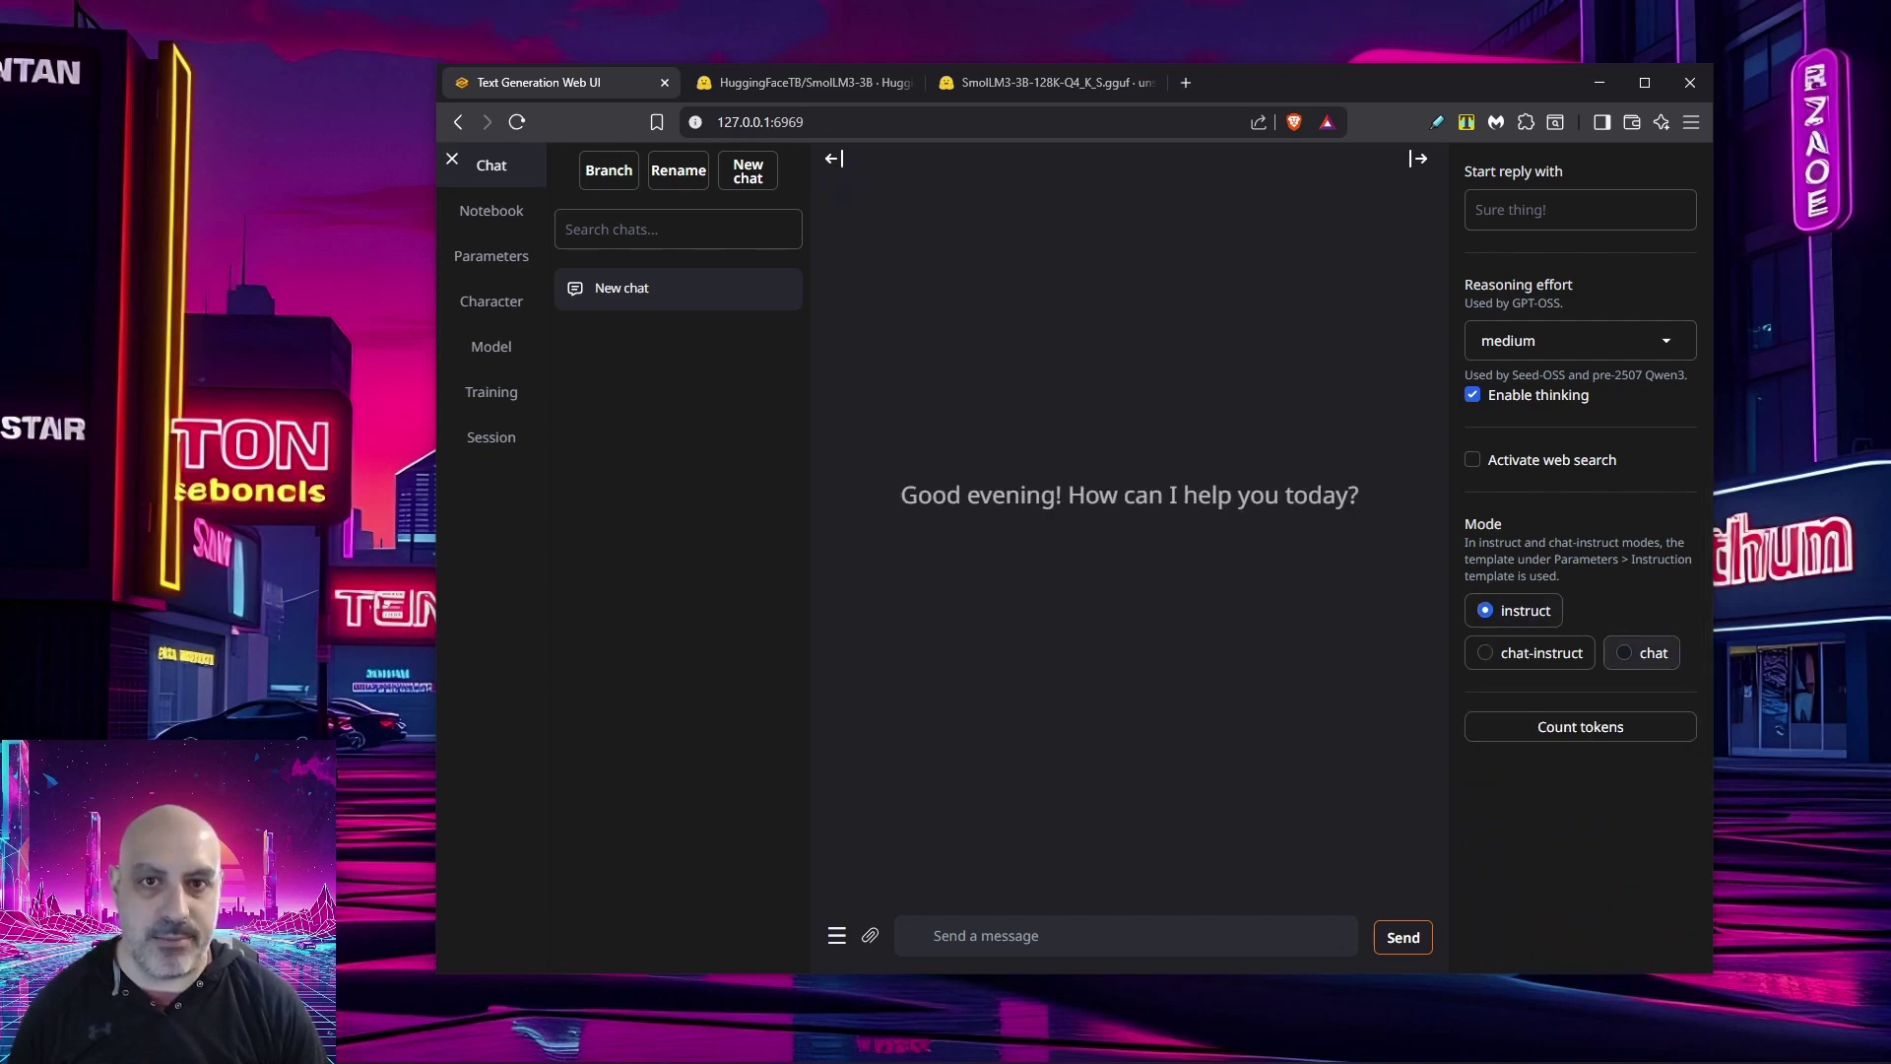
click(1640, 652)
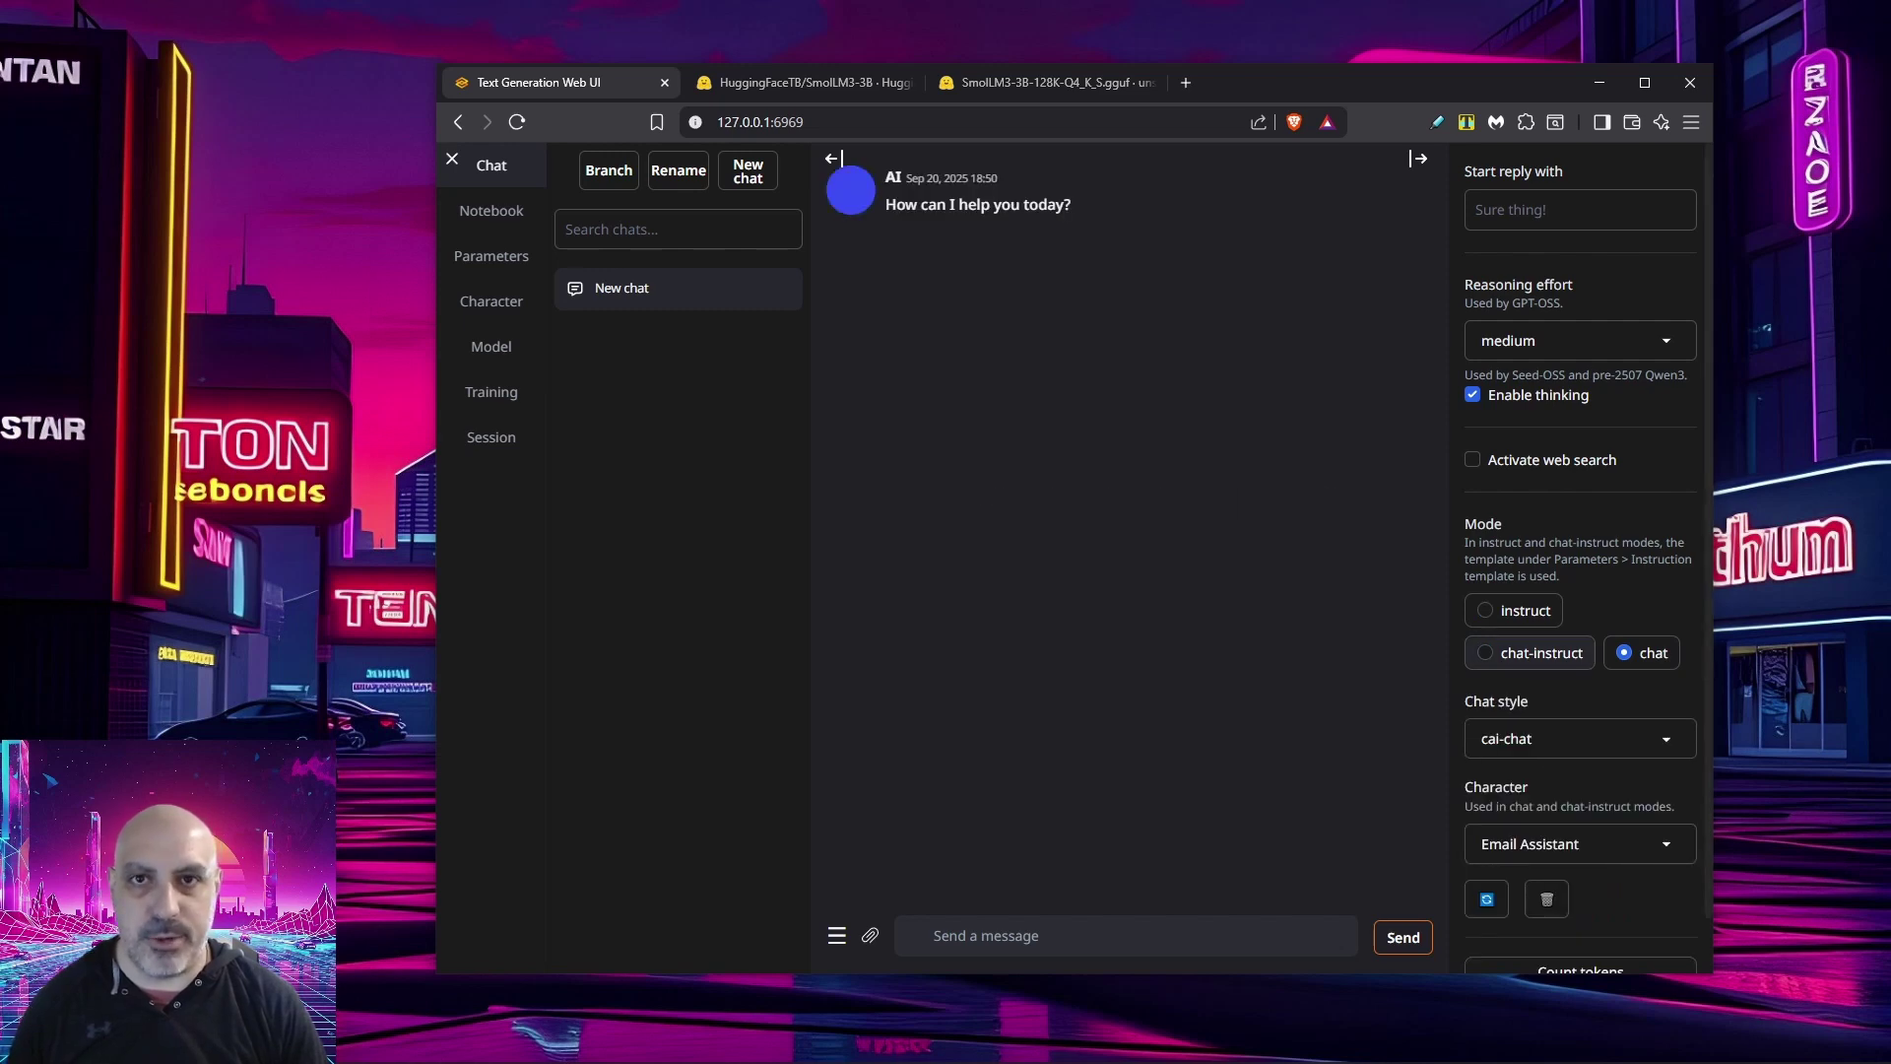
click(1530, 652)
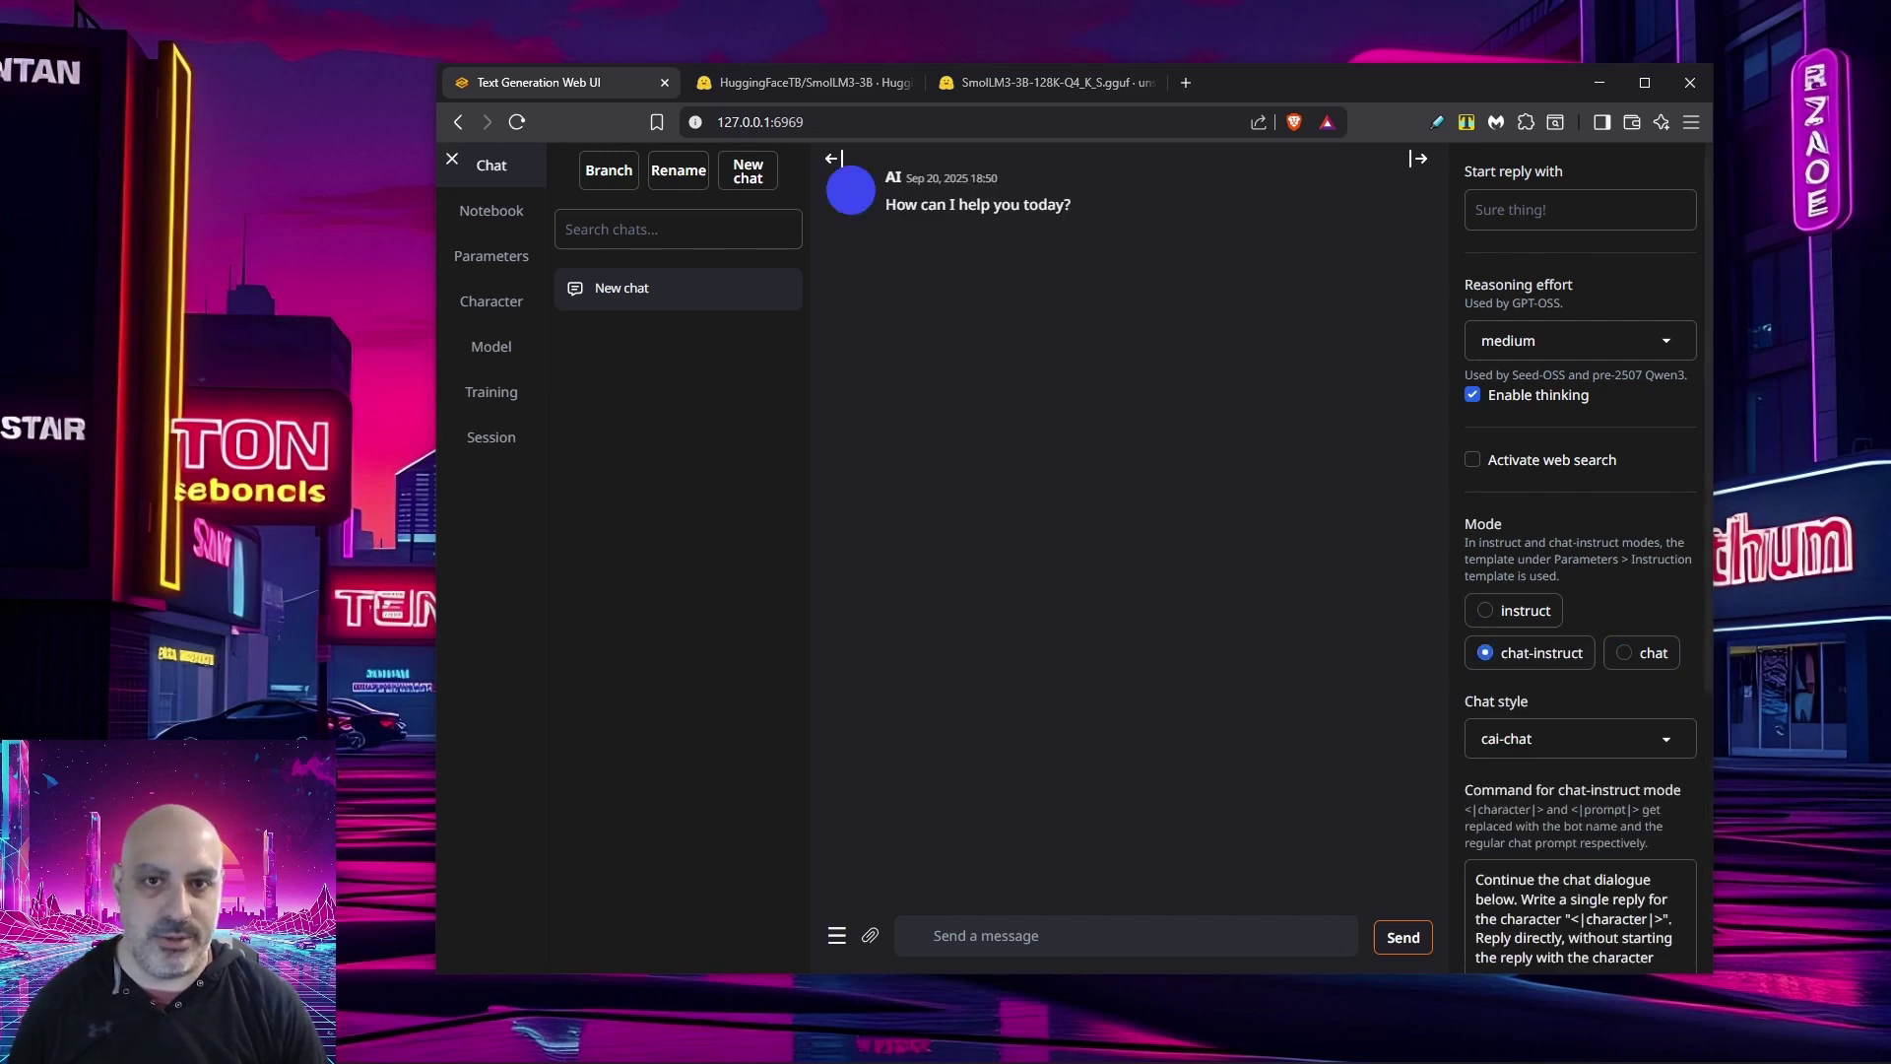
Try the TheEncrypted777 chat style from the available chat styles
scroll(1581, 552, down, 3)
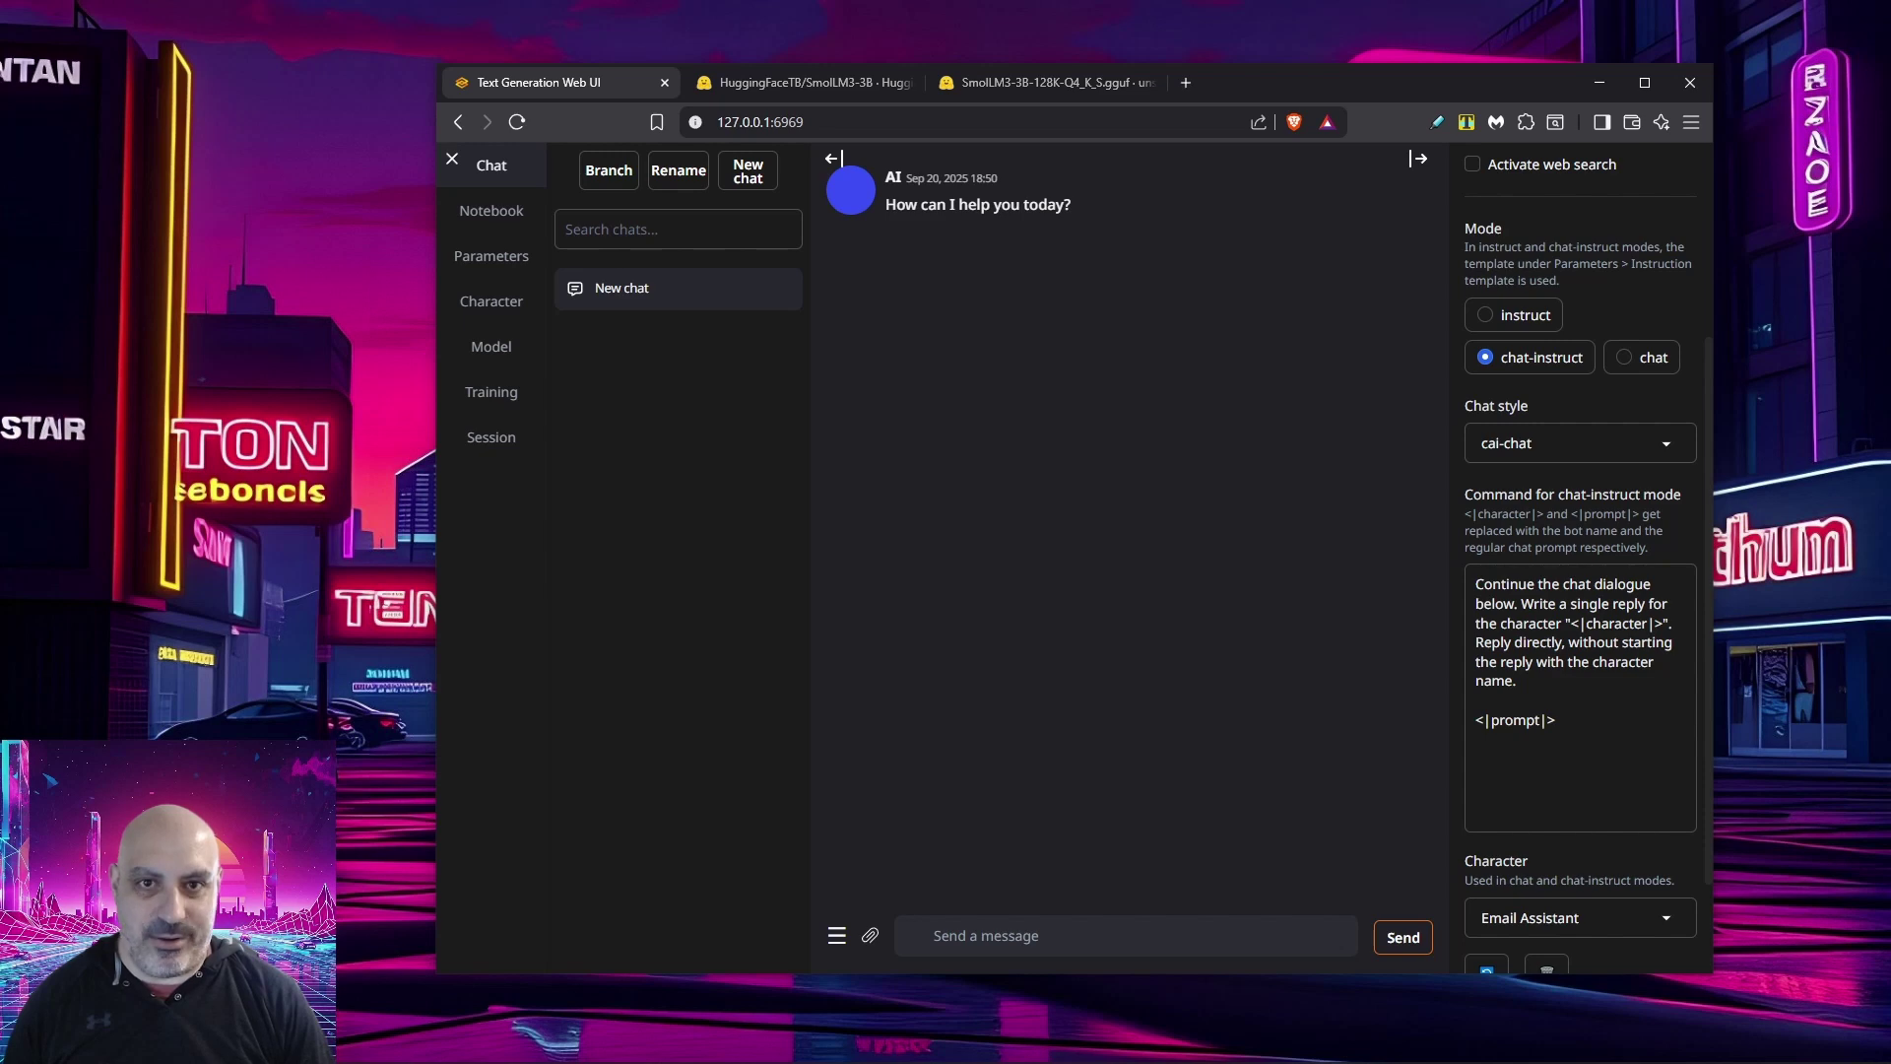
click(1579, 442)
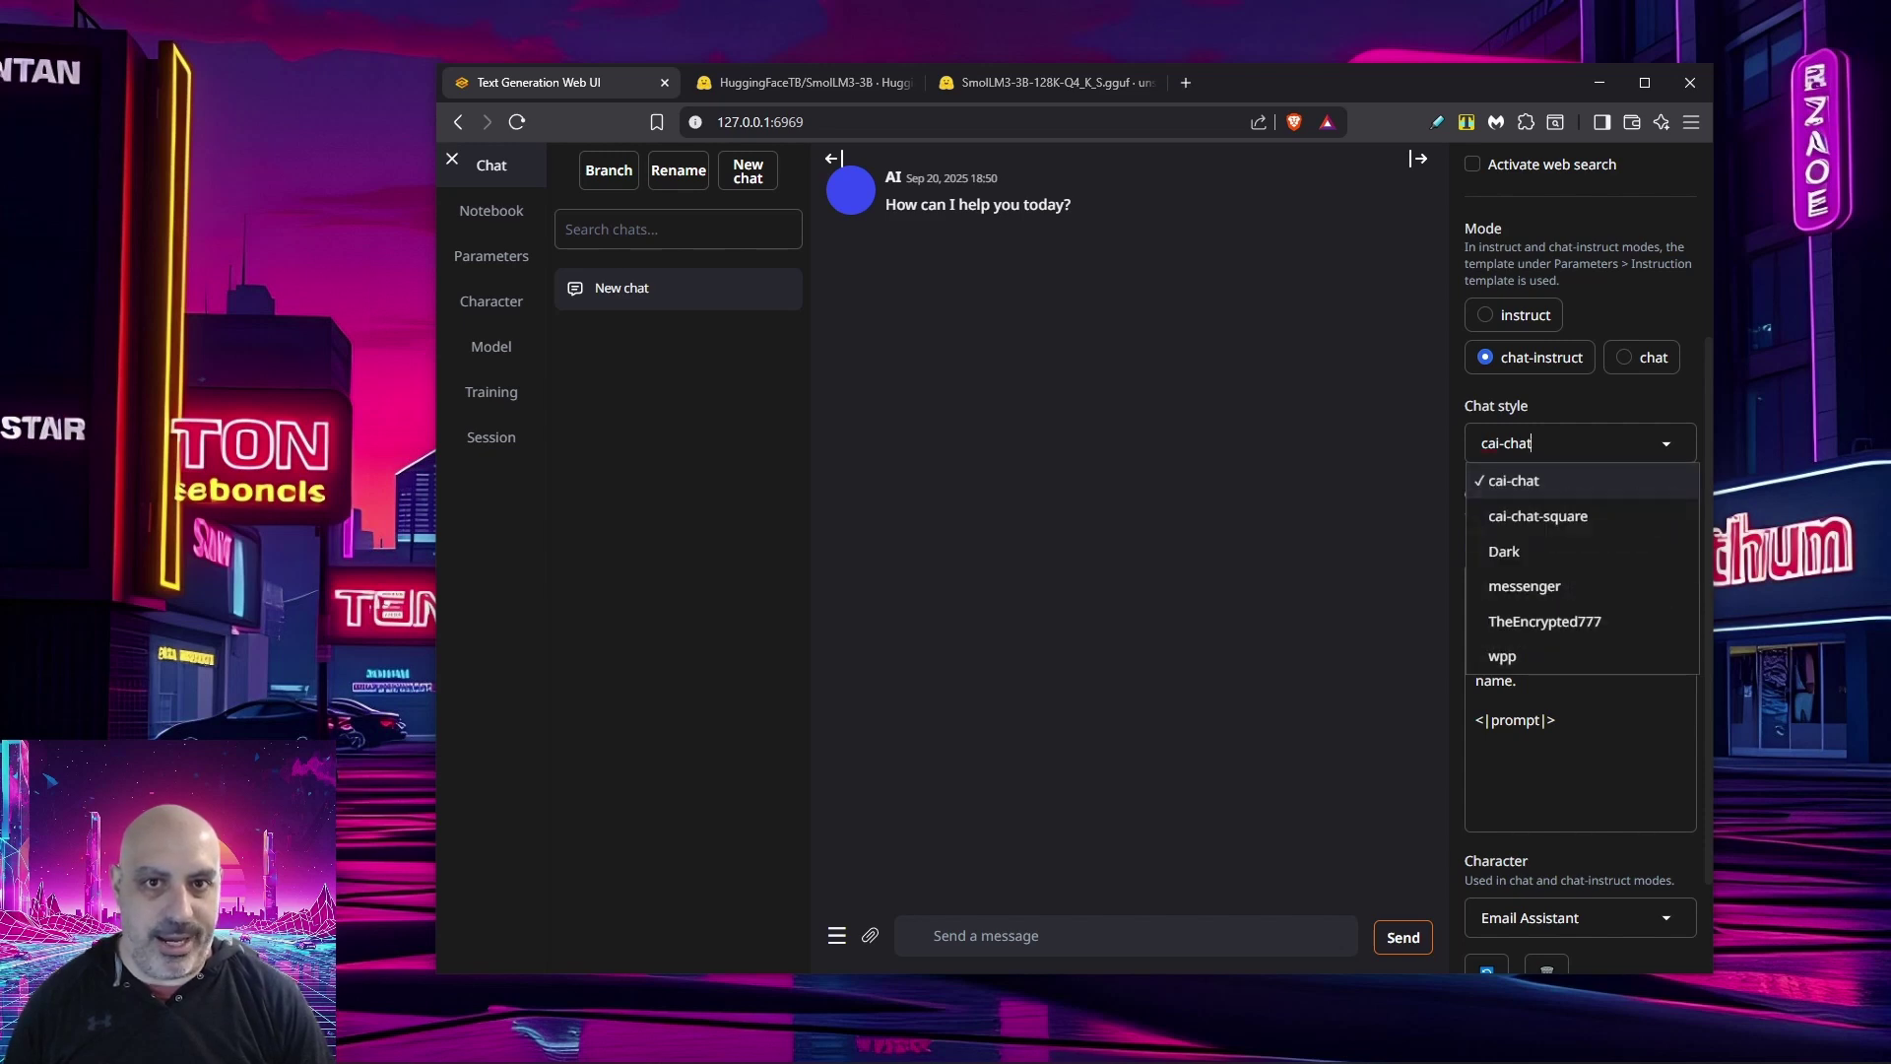
key(Down)
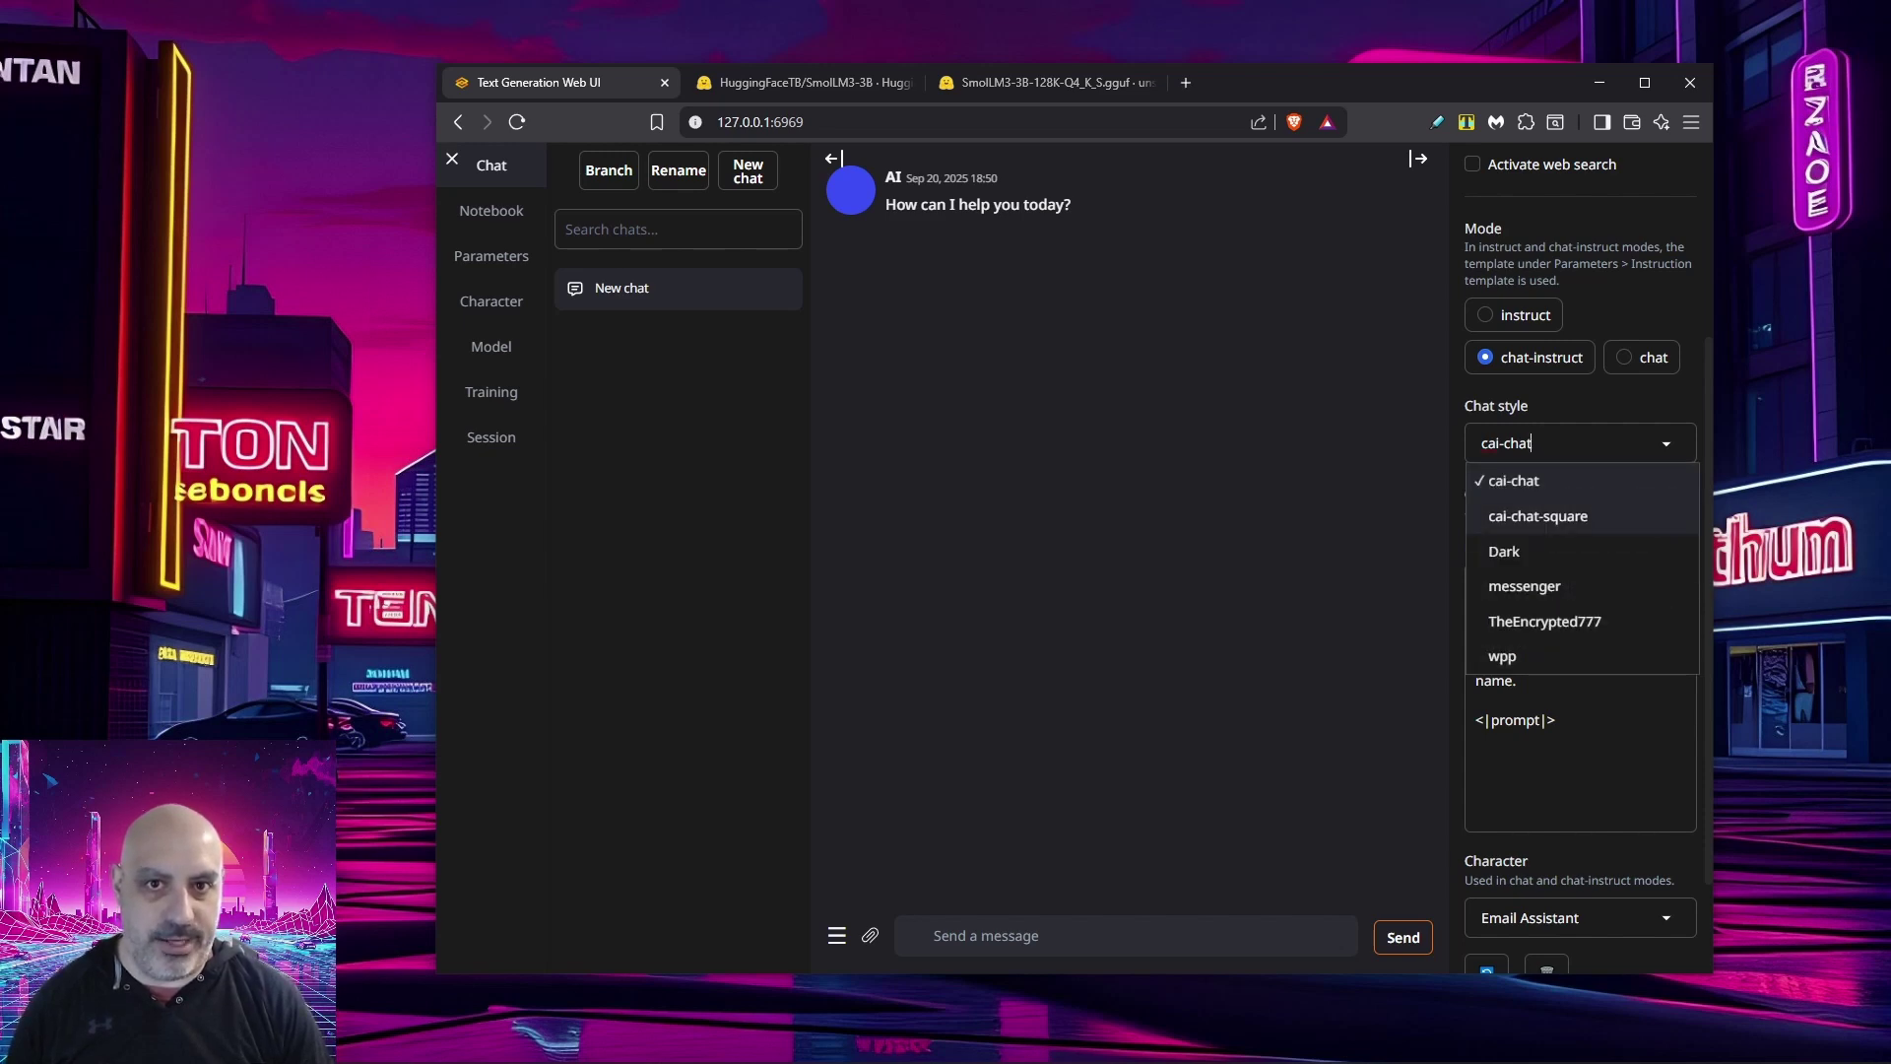
key(Down)
key(Down)
key(Down)
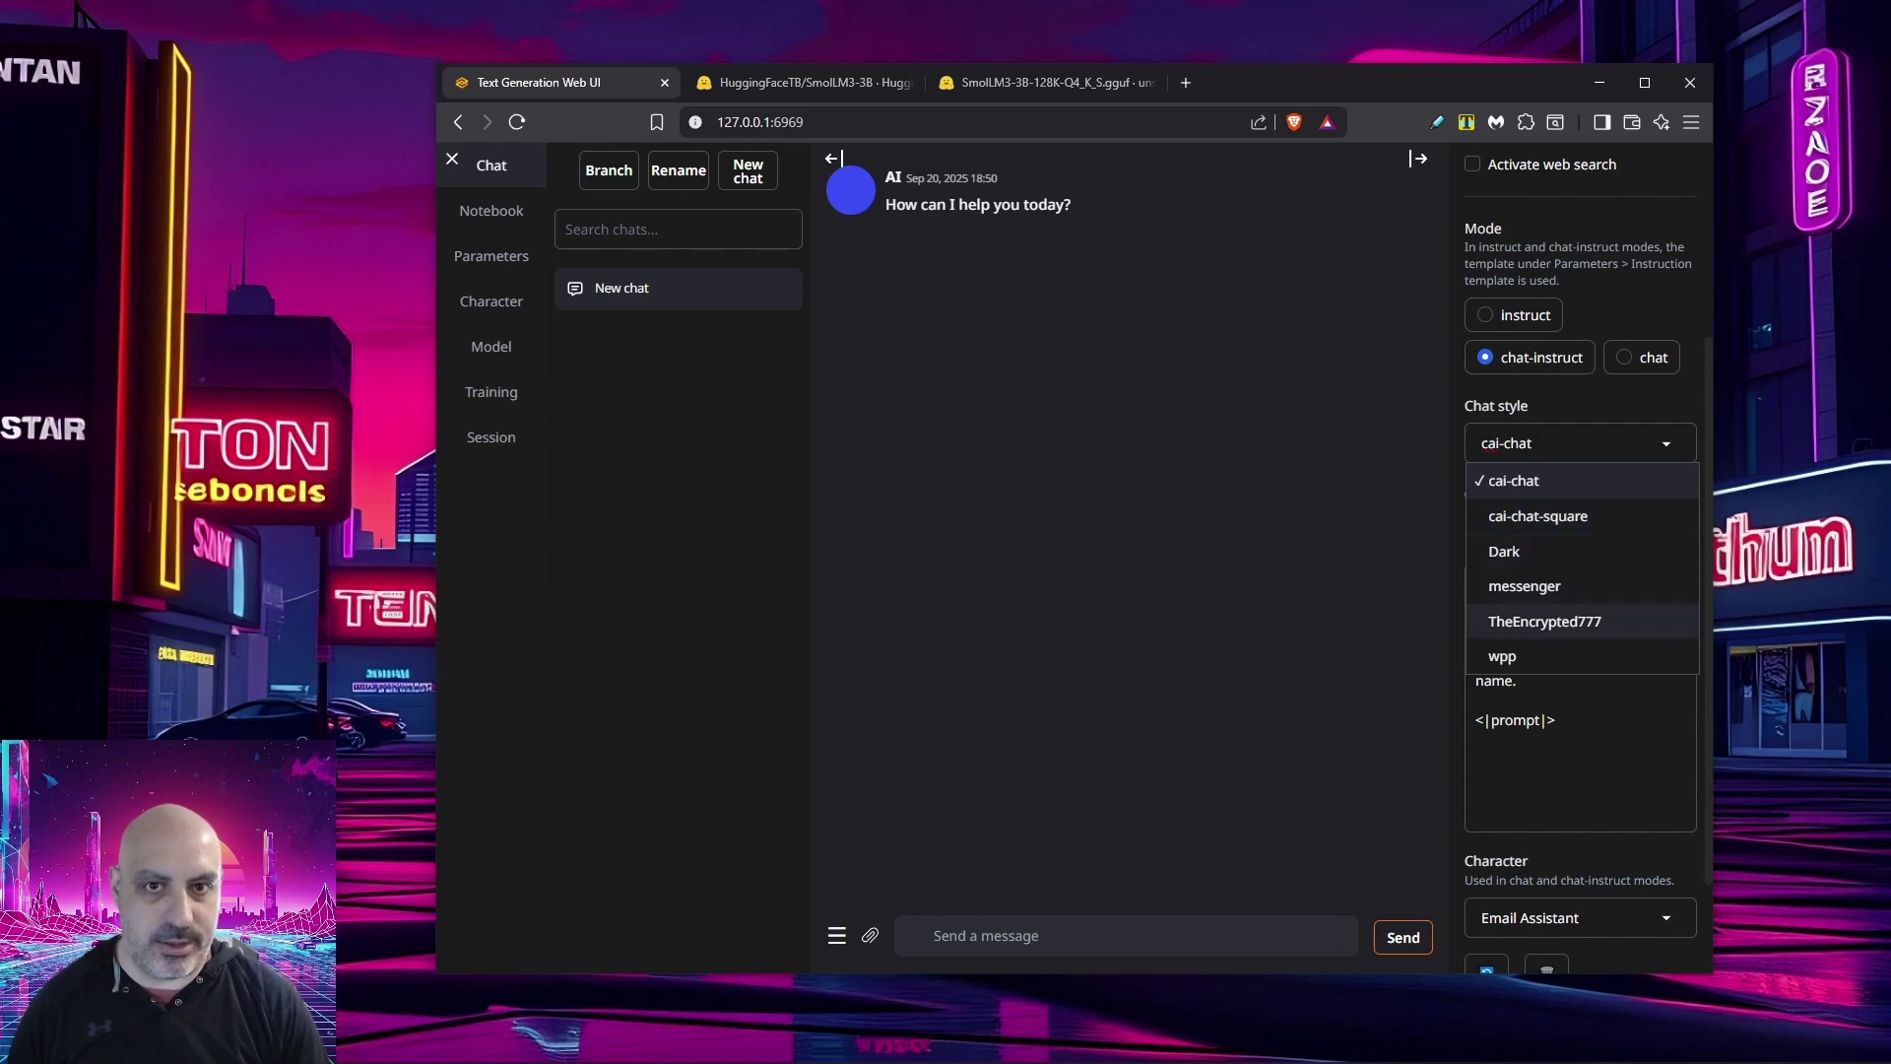
key(Return)
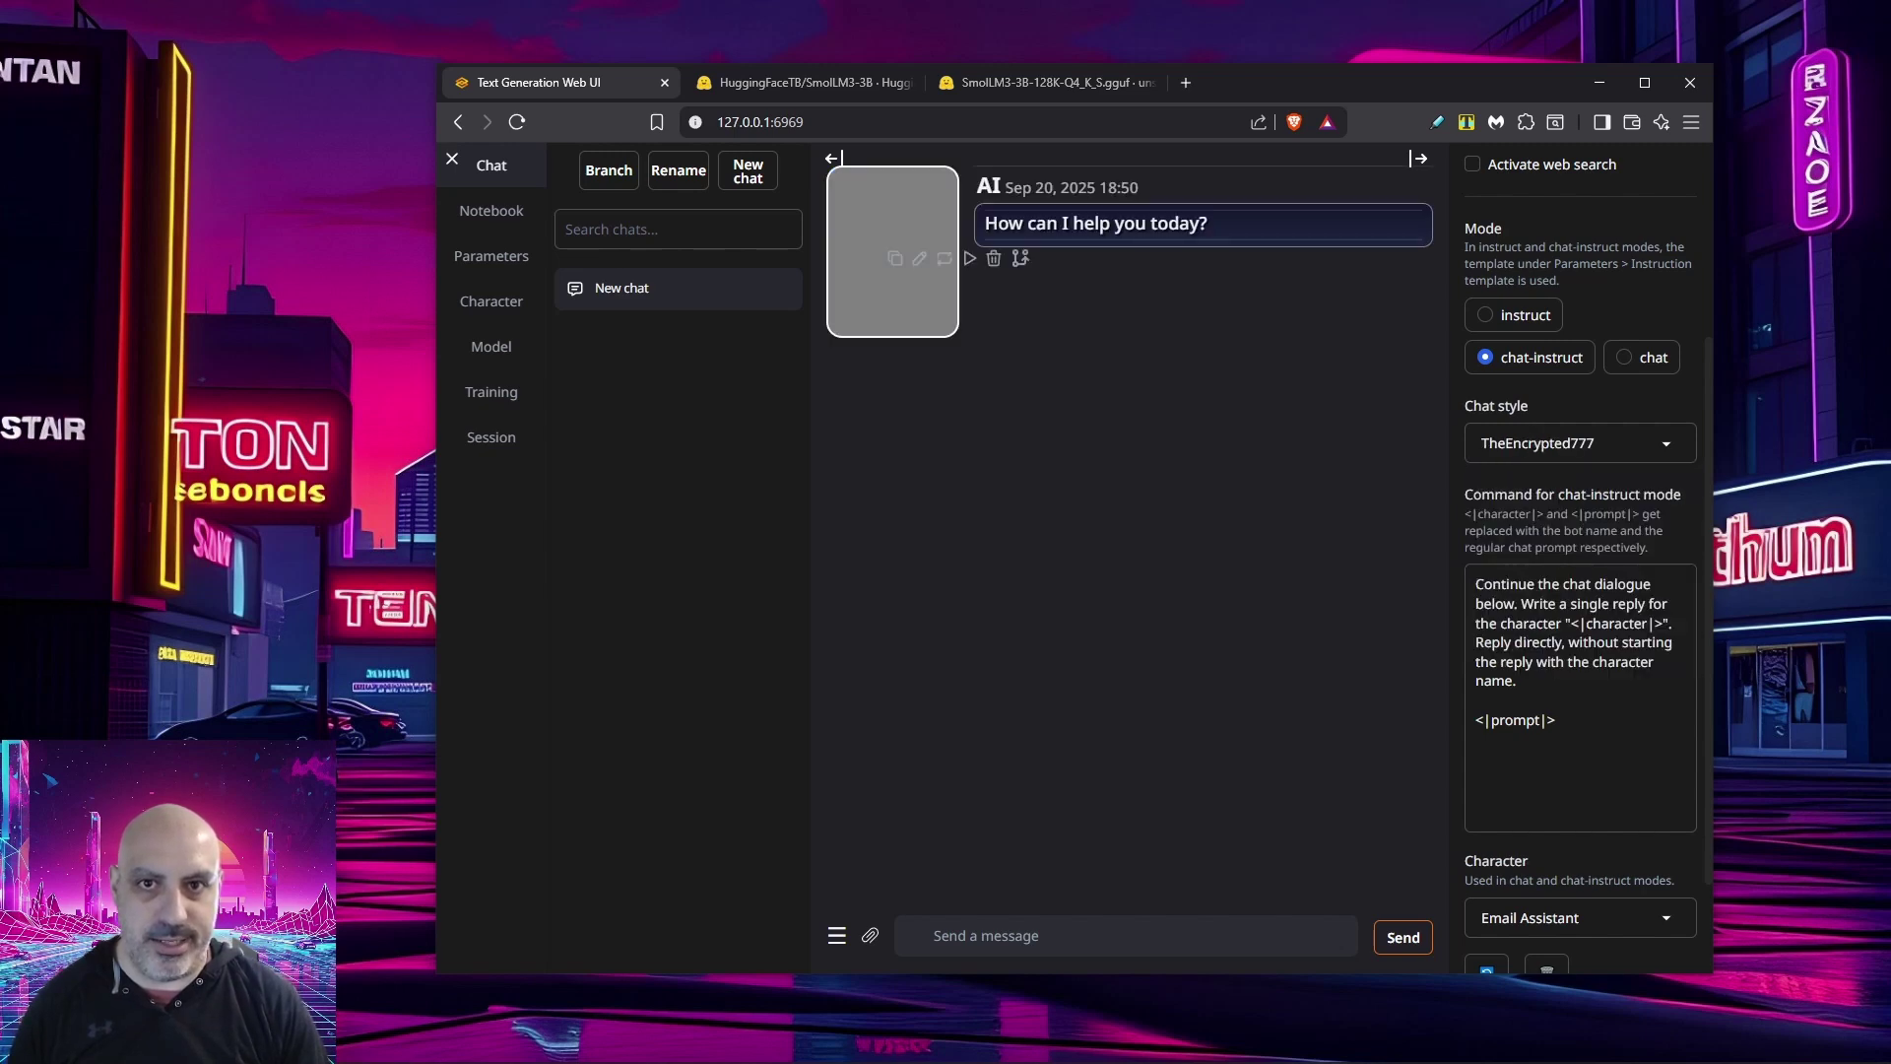
Check the Email Assistant character settings, try the messenger chat style, and set the style back to cai-chat
click(491, 301)
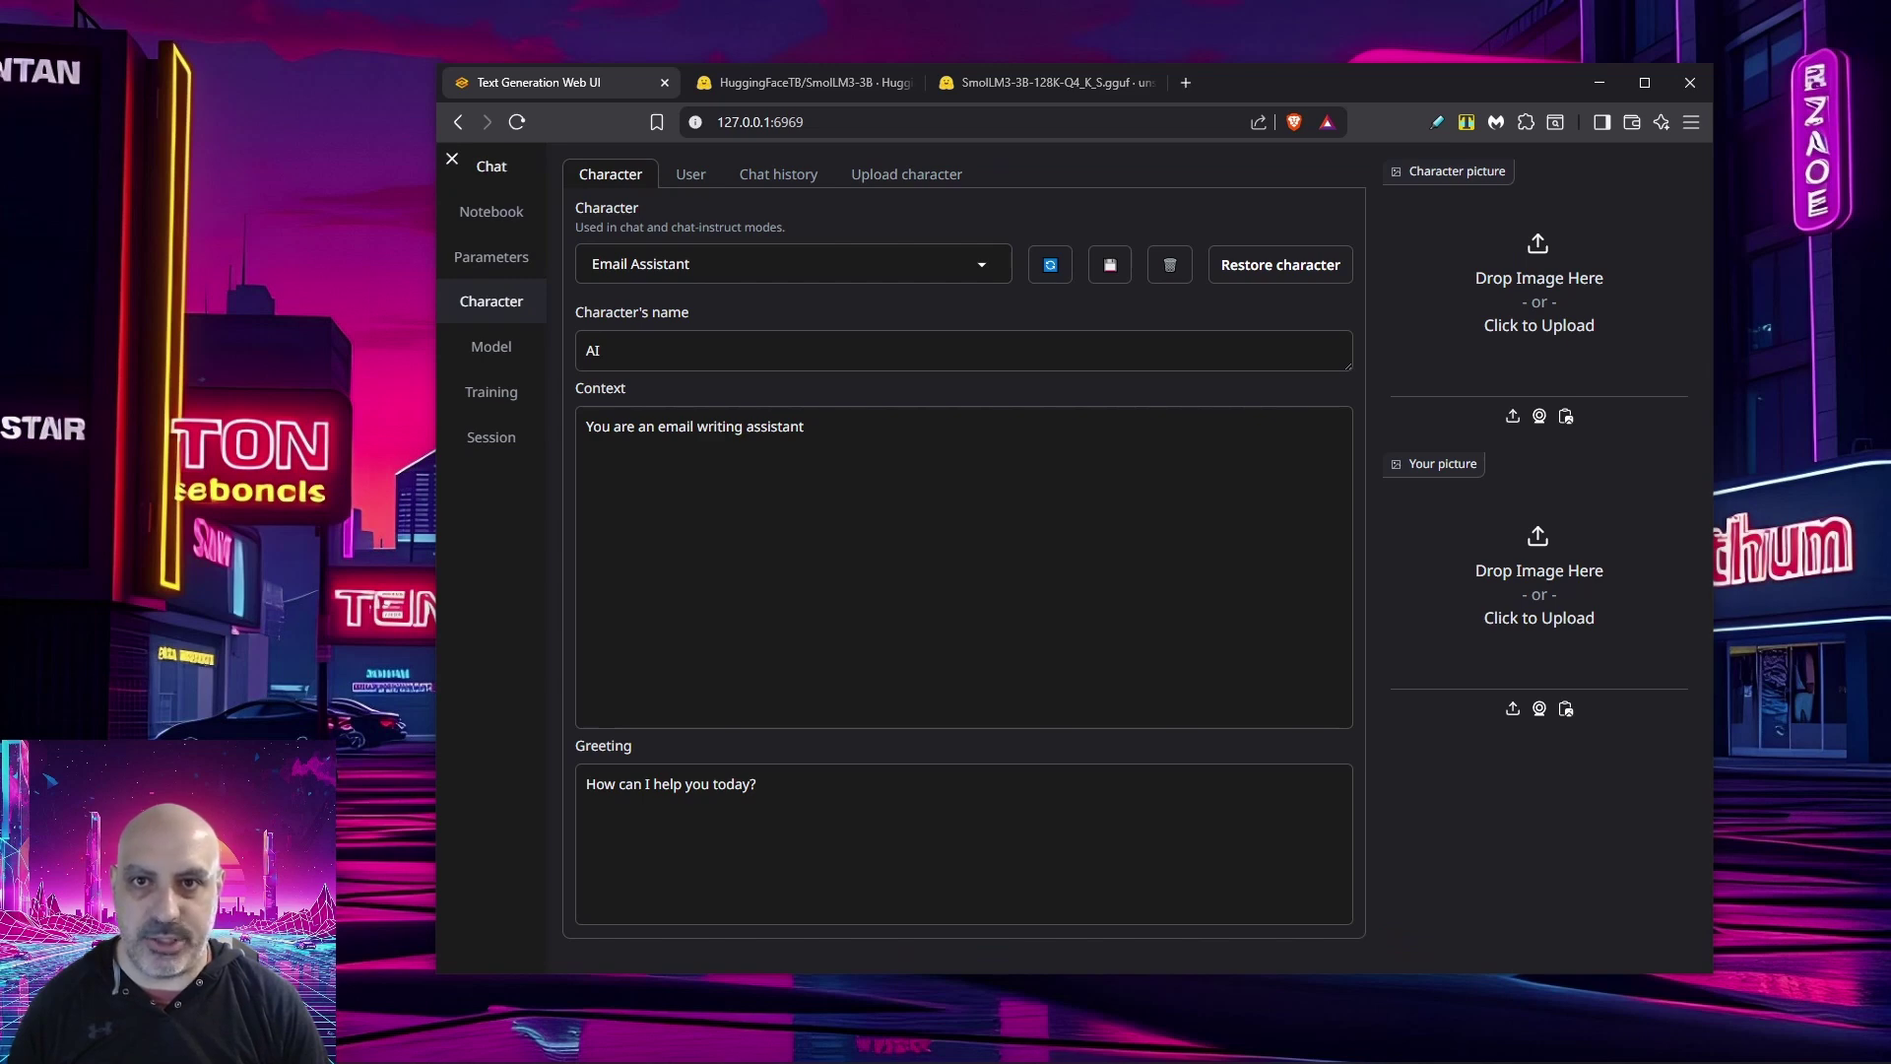
click(491, 165)
click(1579, 444)
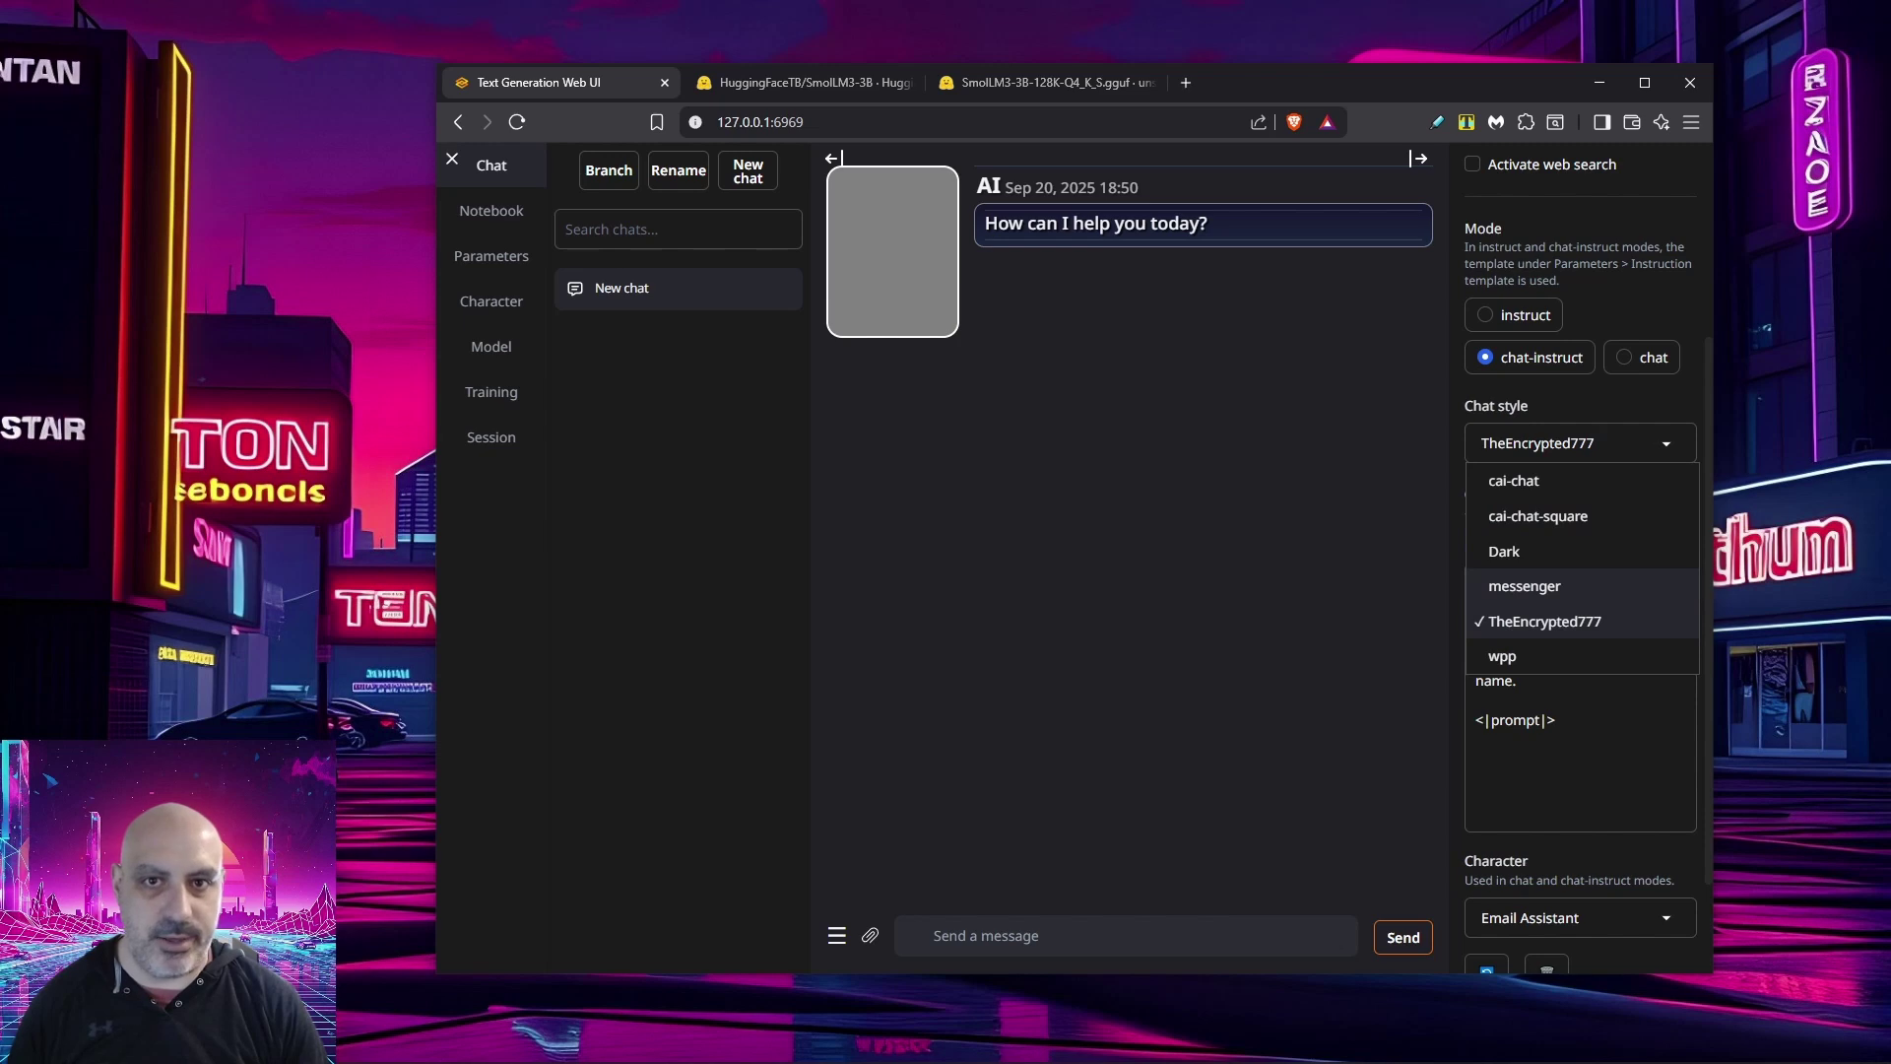
click(1525, 586)
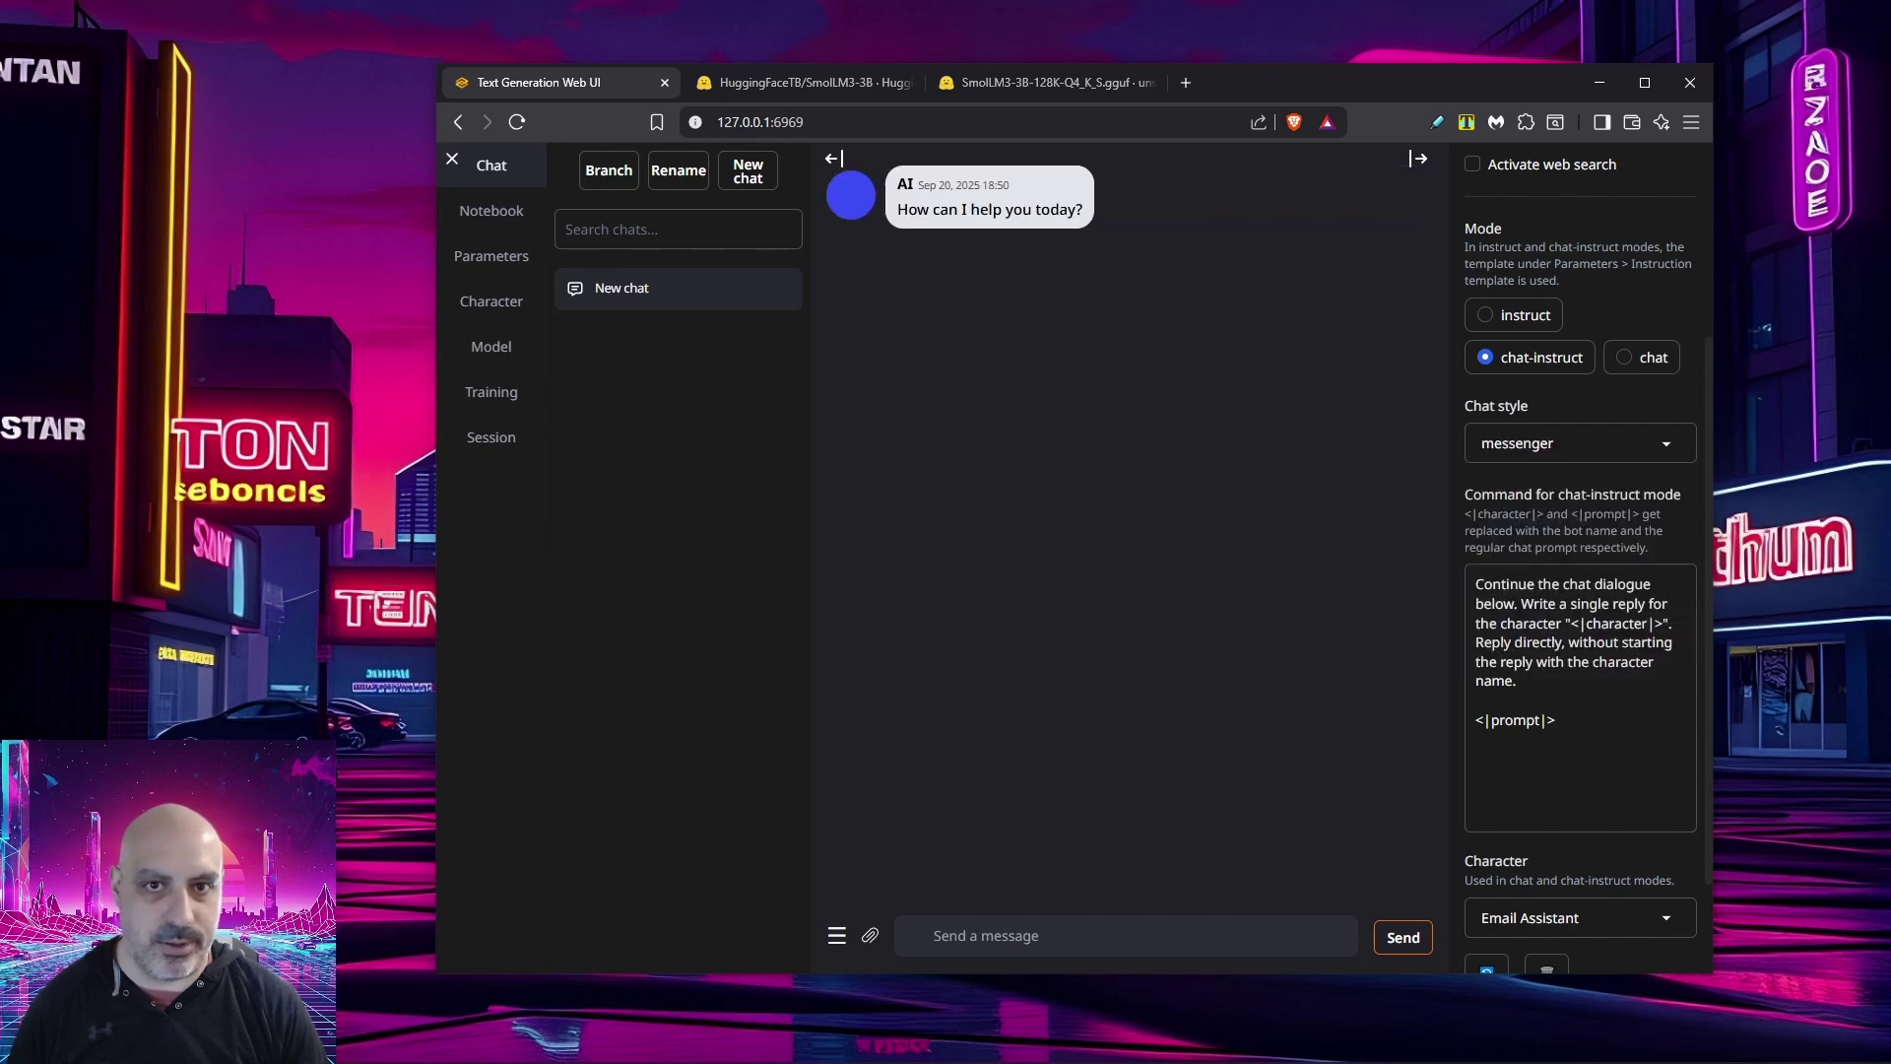
click(1580, 444)
click(1514, 481)
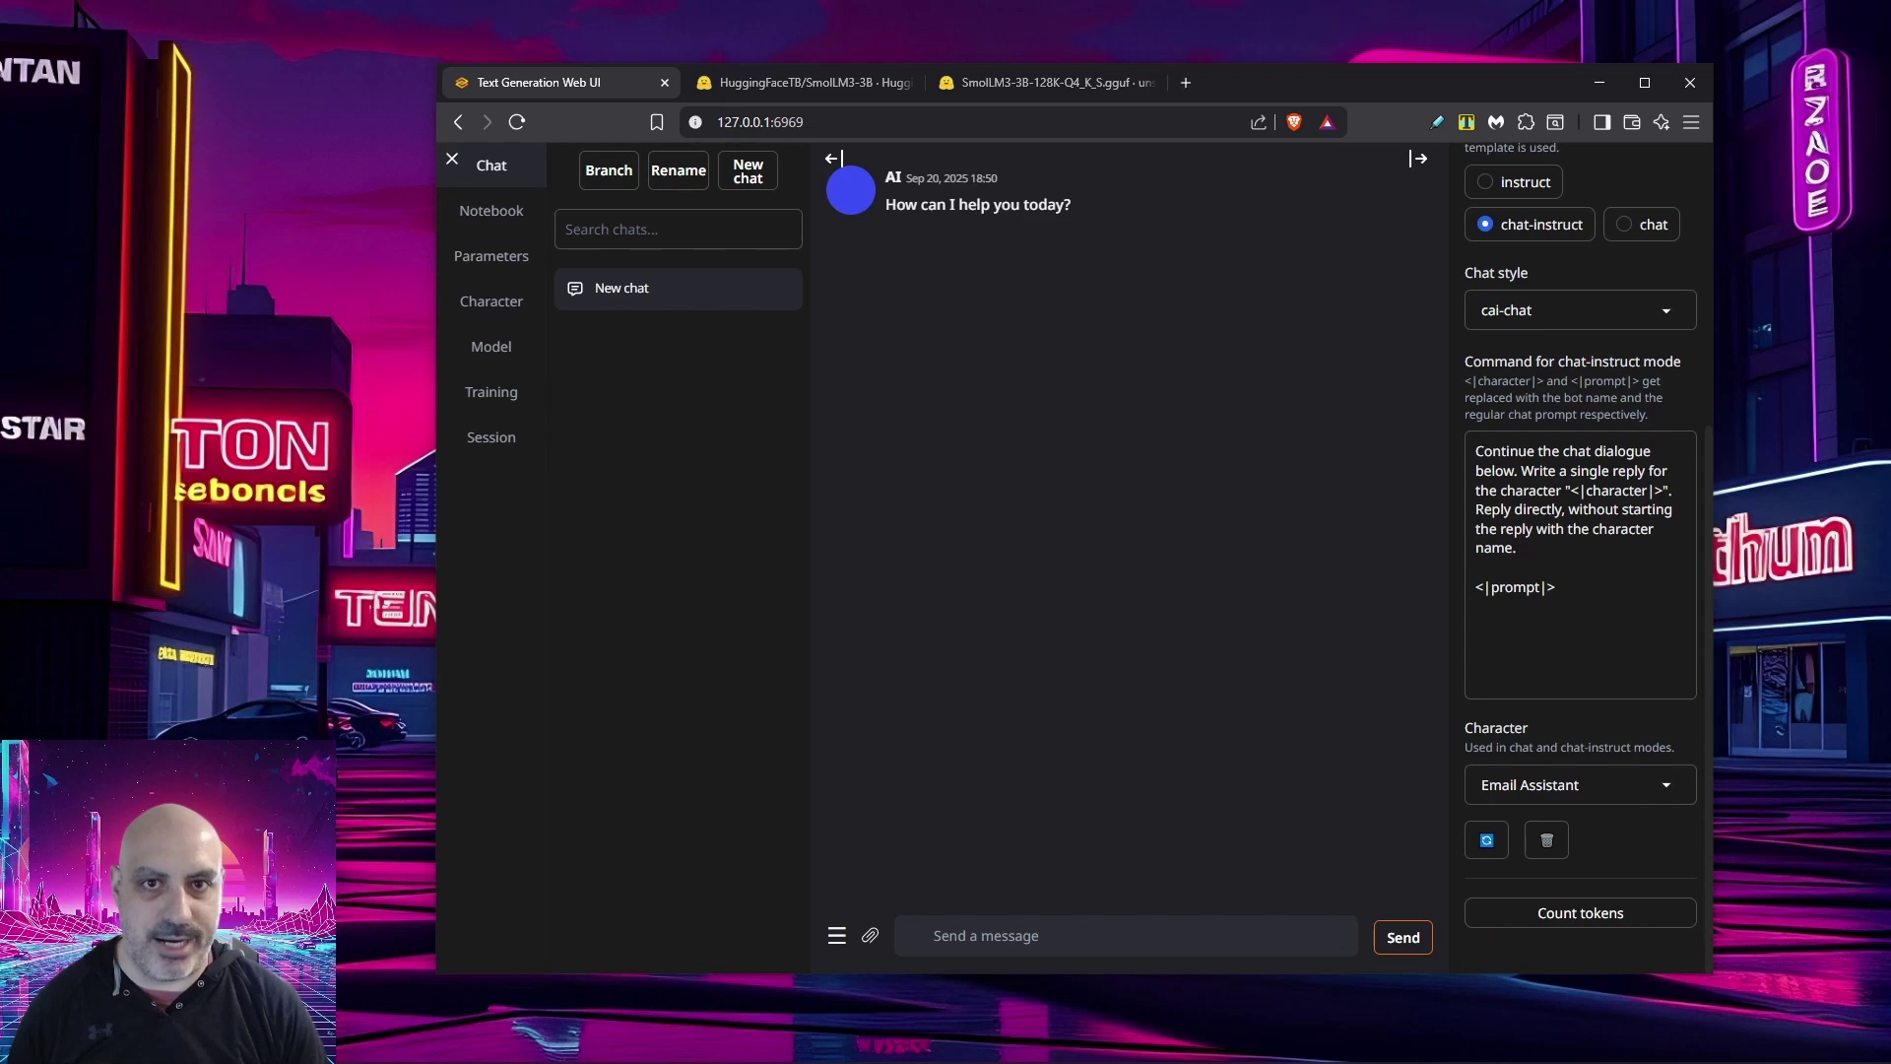
Examine the <|character|> and <|prompt|> placeholders in the command for chat-instruct mode
drag(1572, 490, 1664, 490)
drag(1475, 587, 1557, 588)
click(1516, 548)
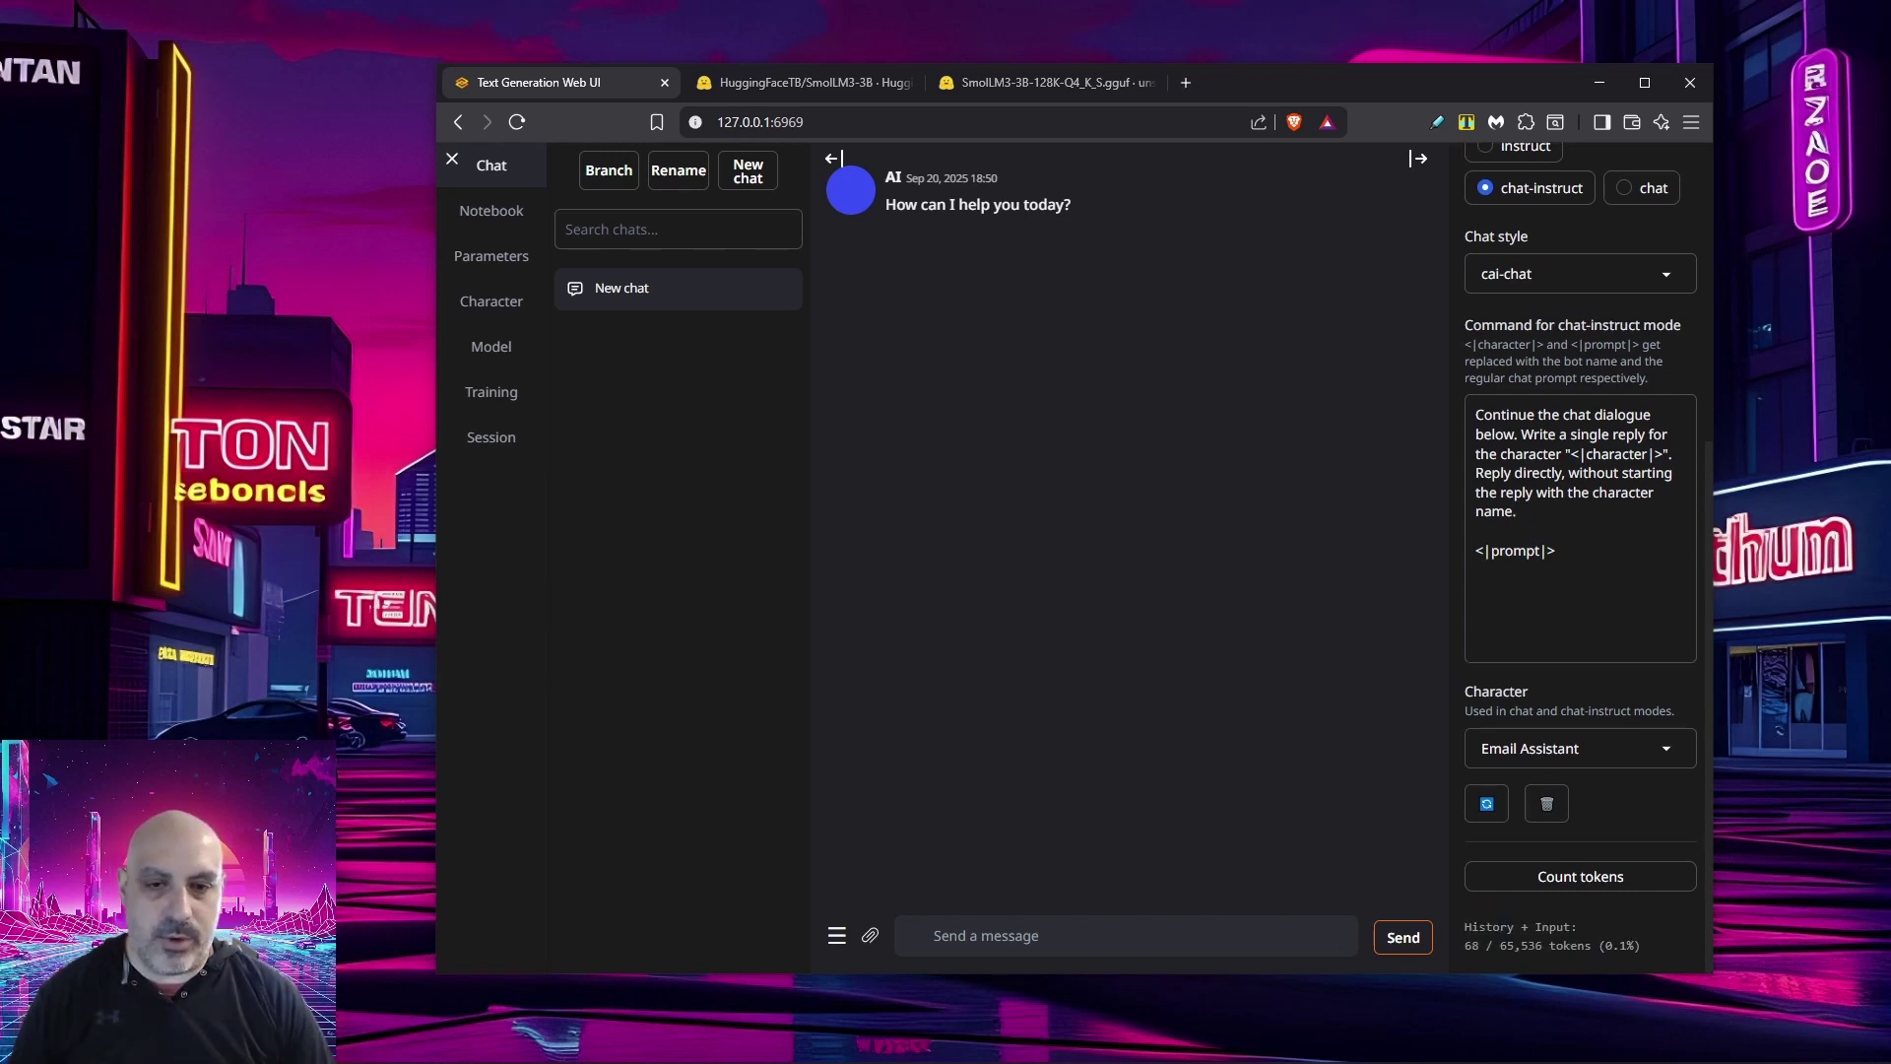
Check the character selection and the web search option in the chat settings
click(1579, 748)
click(1635, 803)
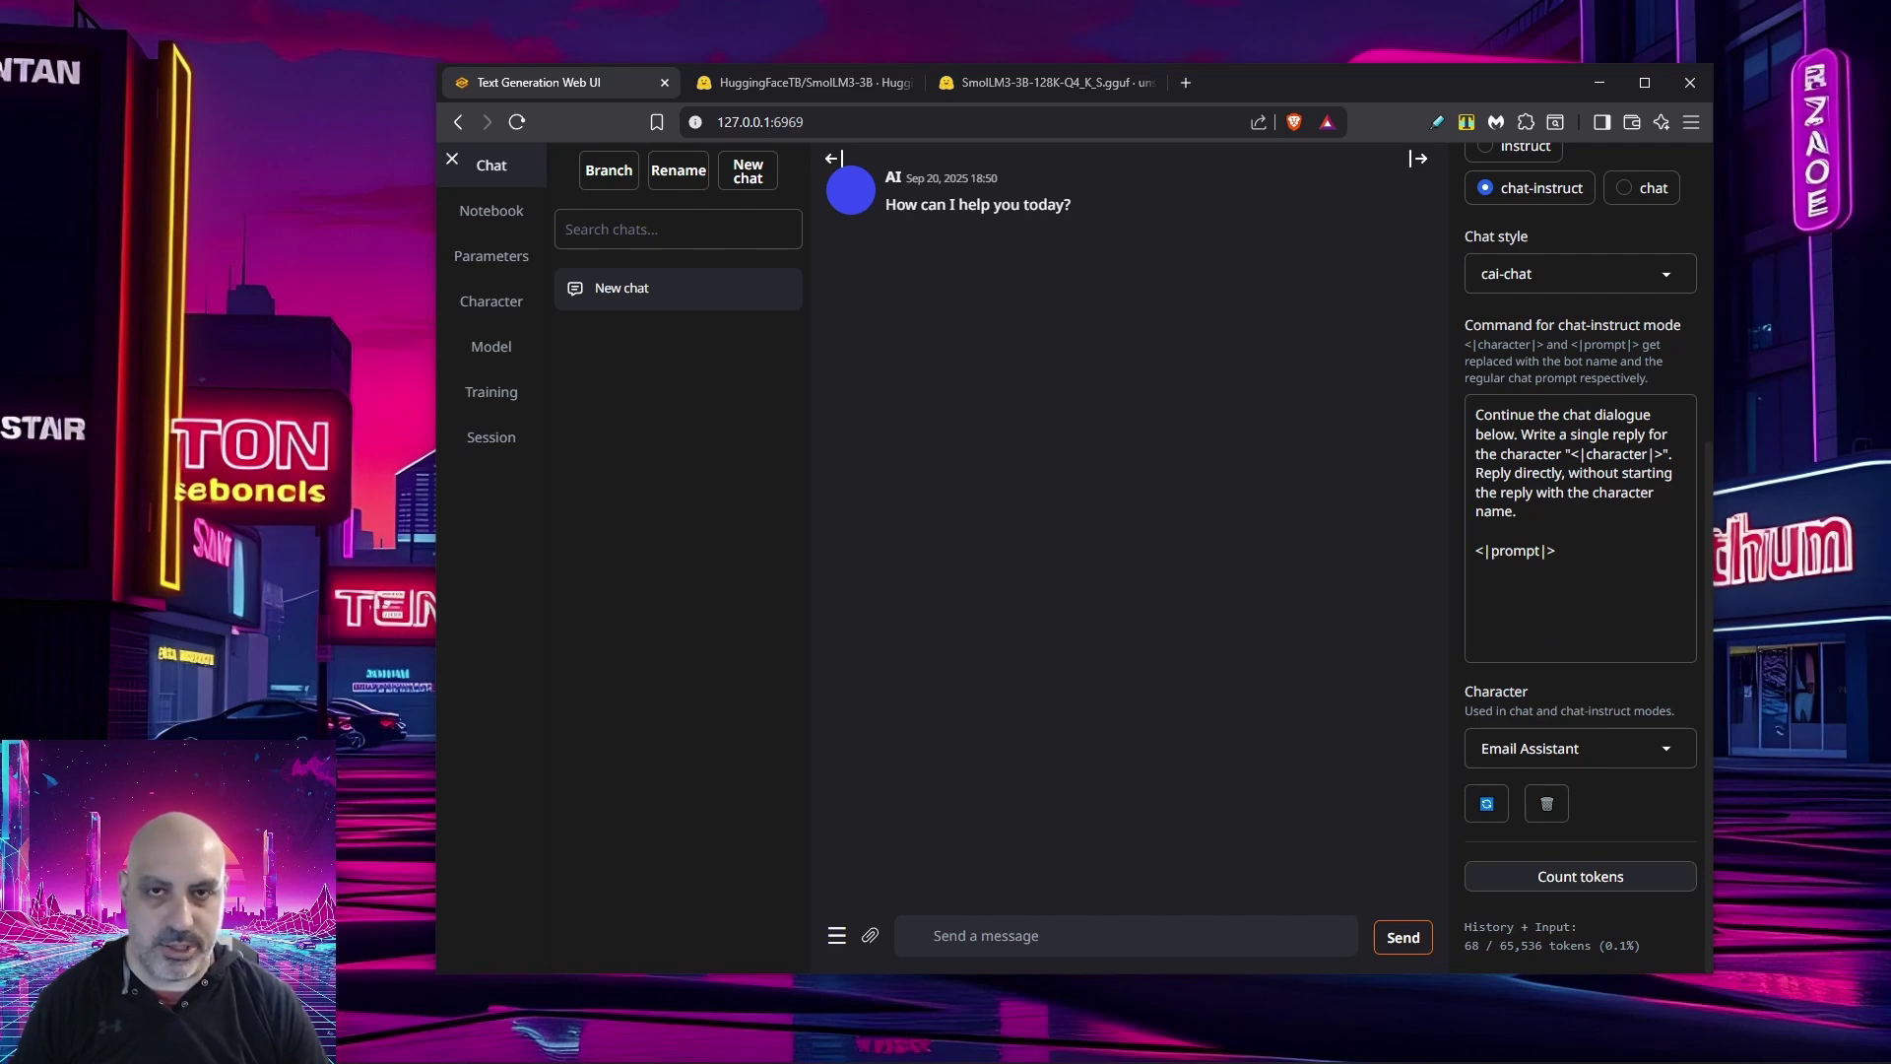
scroll(1580, 551, up, 5)
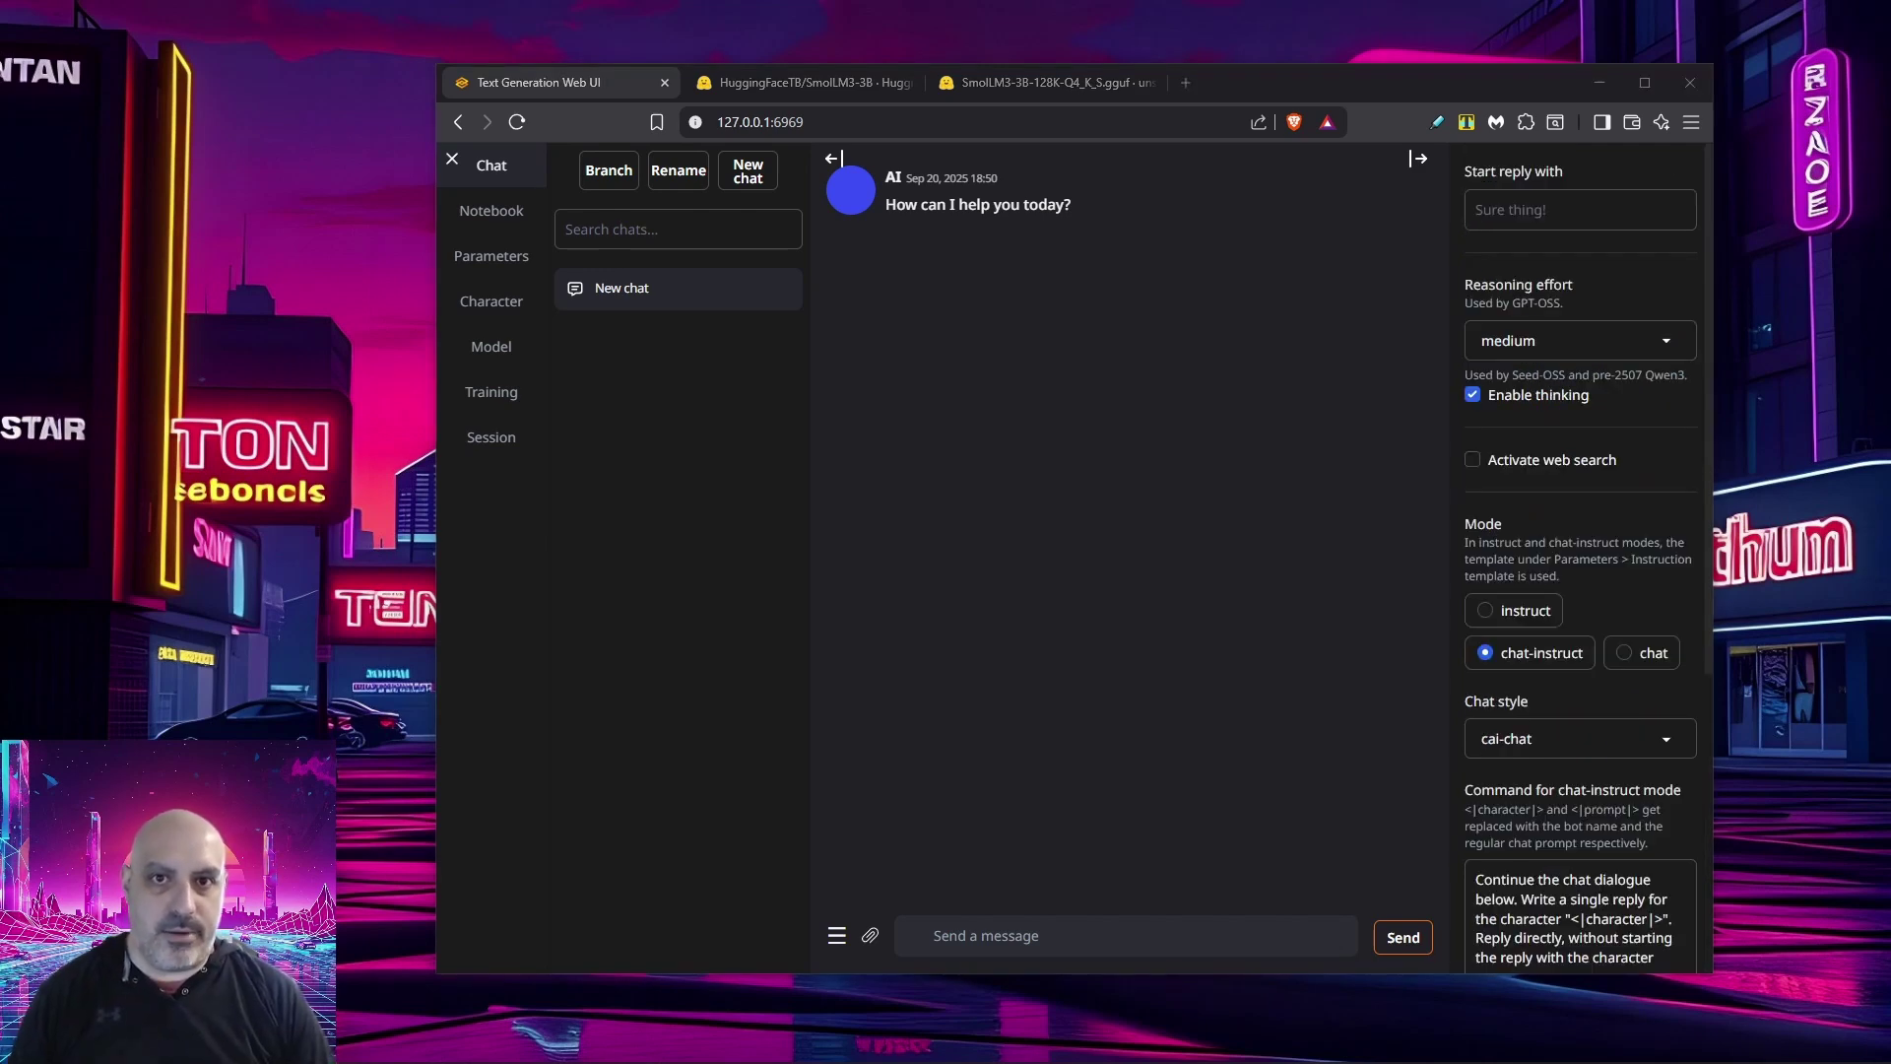
click(1472, 459)
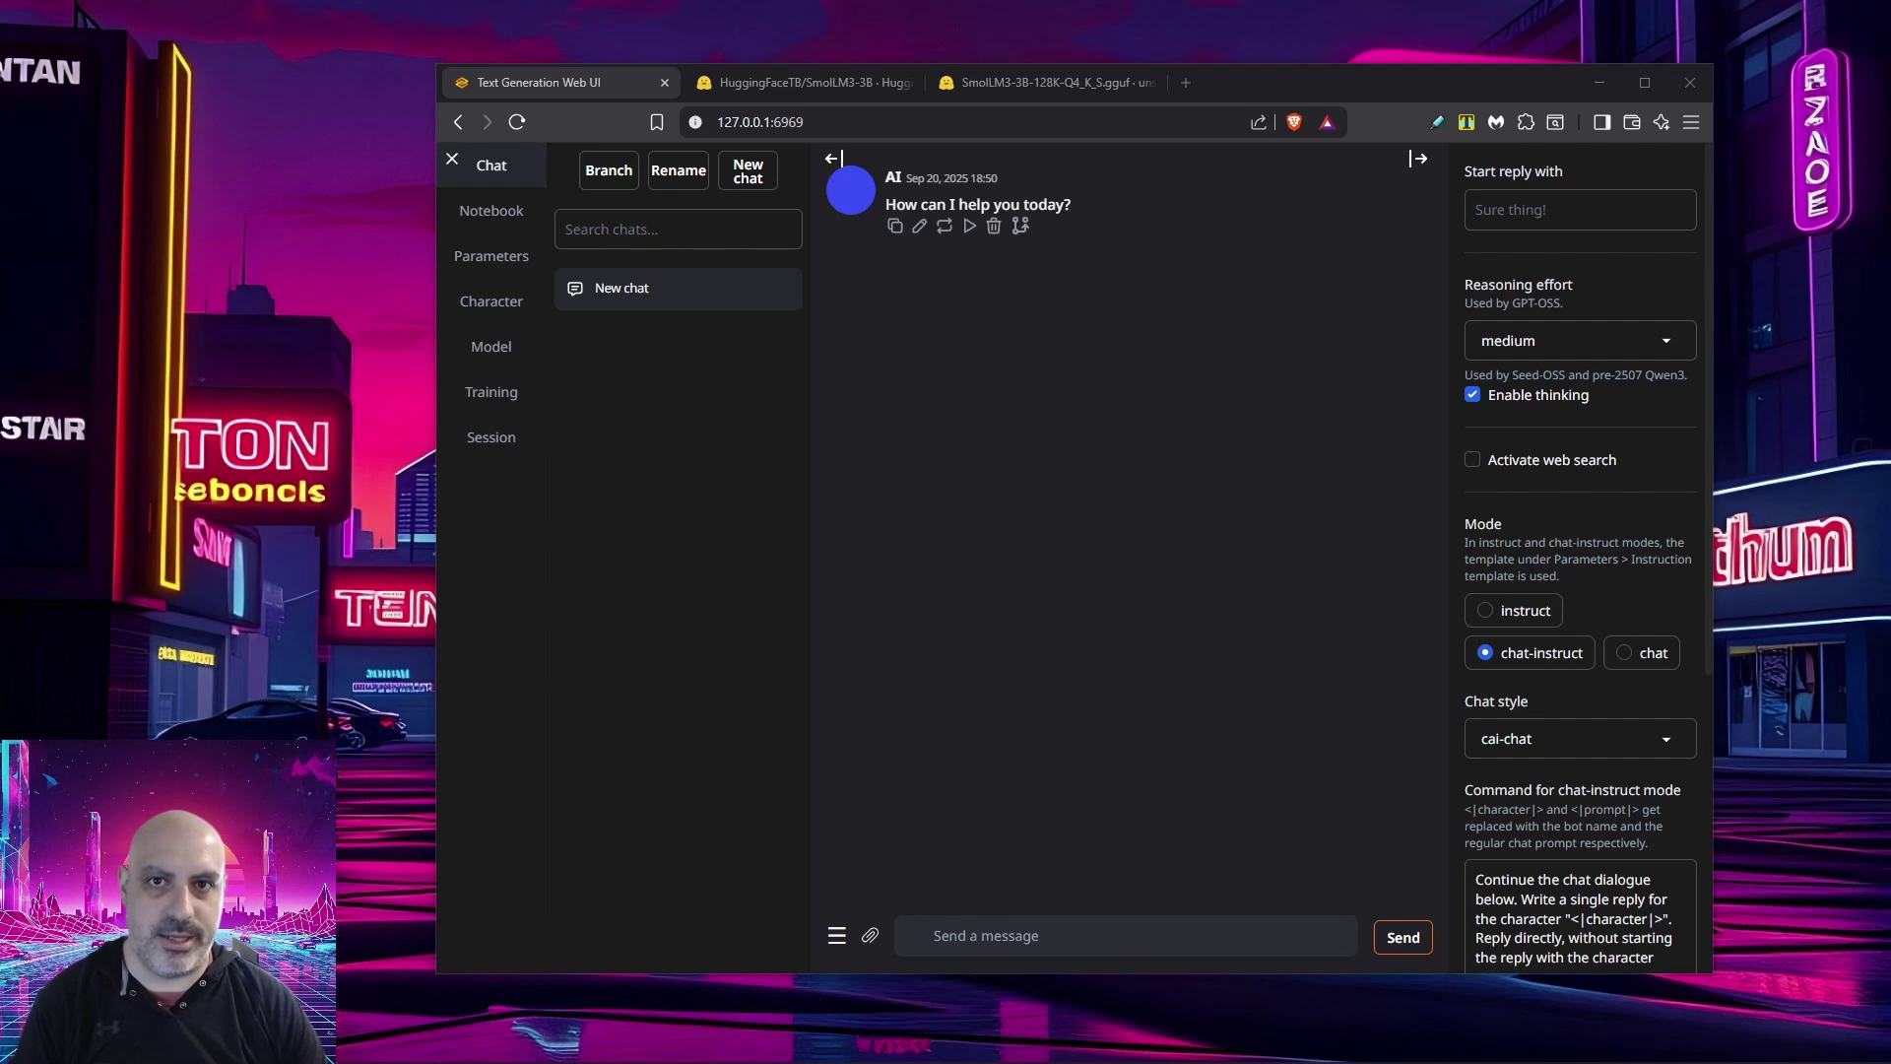
key(ctrl+s)
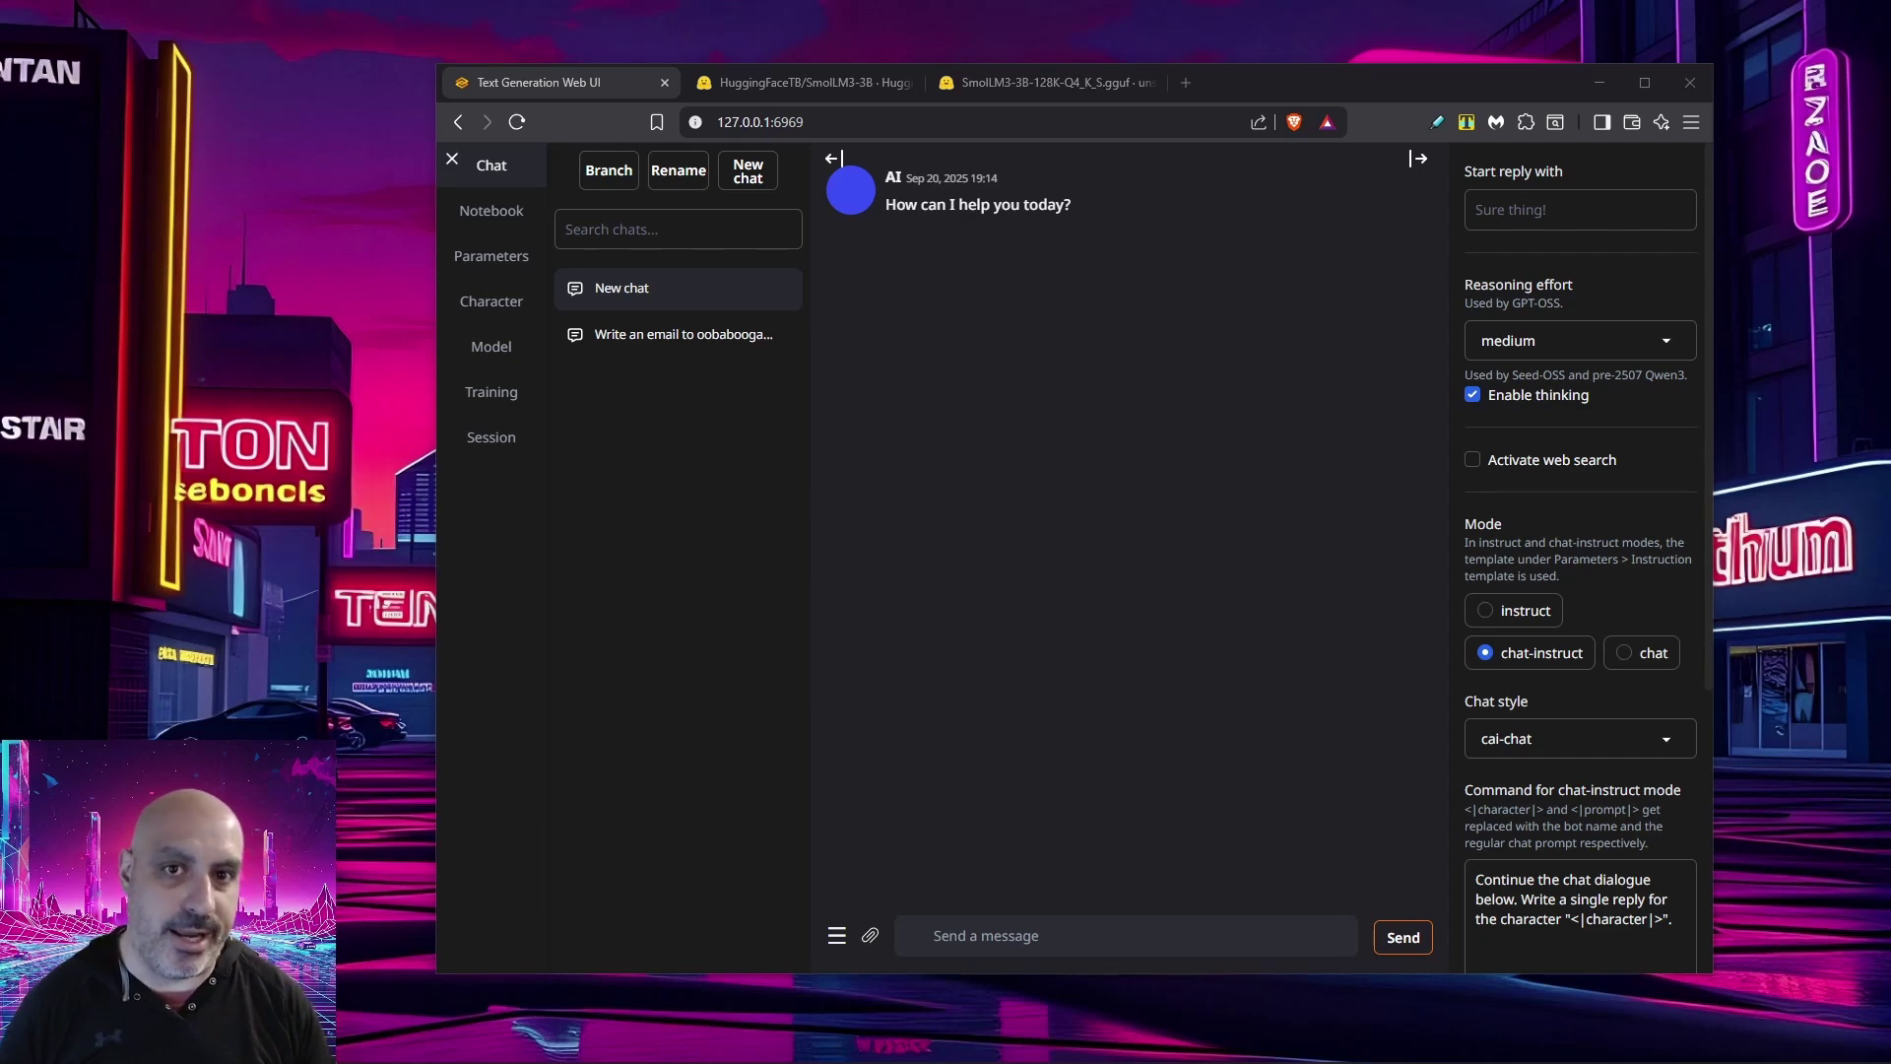
Switch to instruct mode and prompt for an email to oobabooga thanking them for how good their text-generation-webui software is and for making it free
click(1513, 610)
text(Write an email to oobabooga thanking them for how good their text-generation-webui software is and for making it free!)
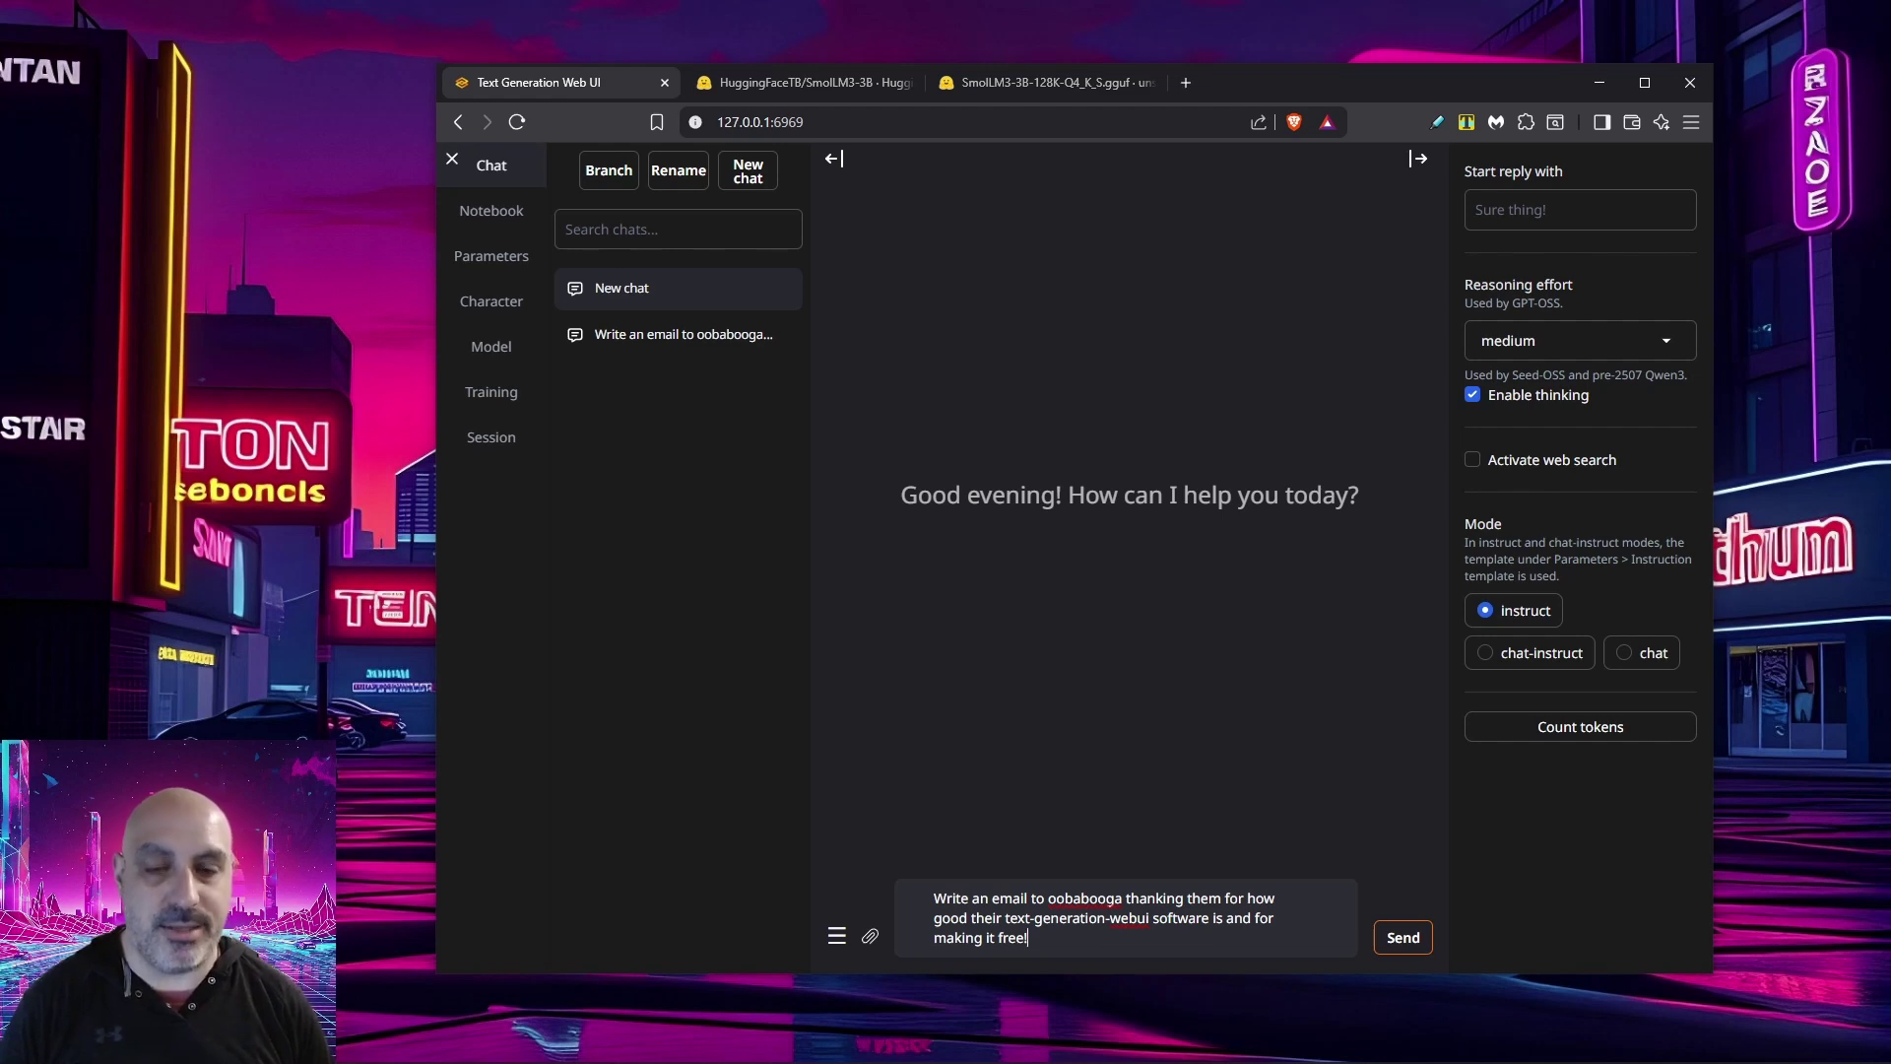
key(Return)
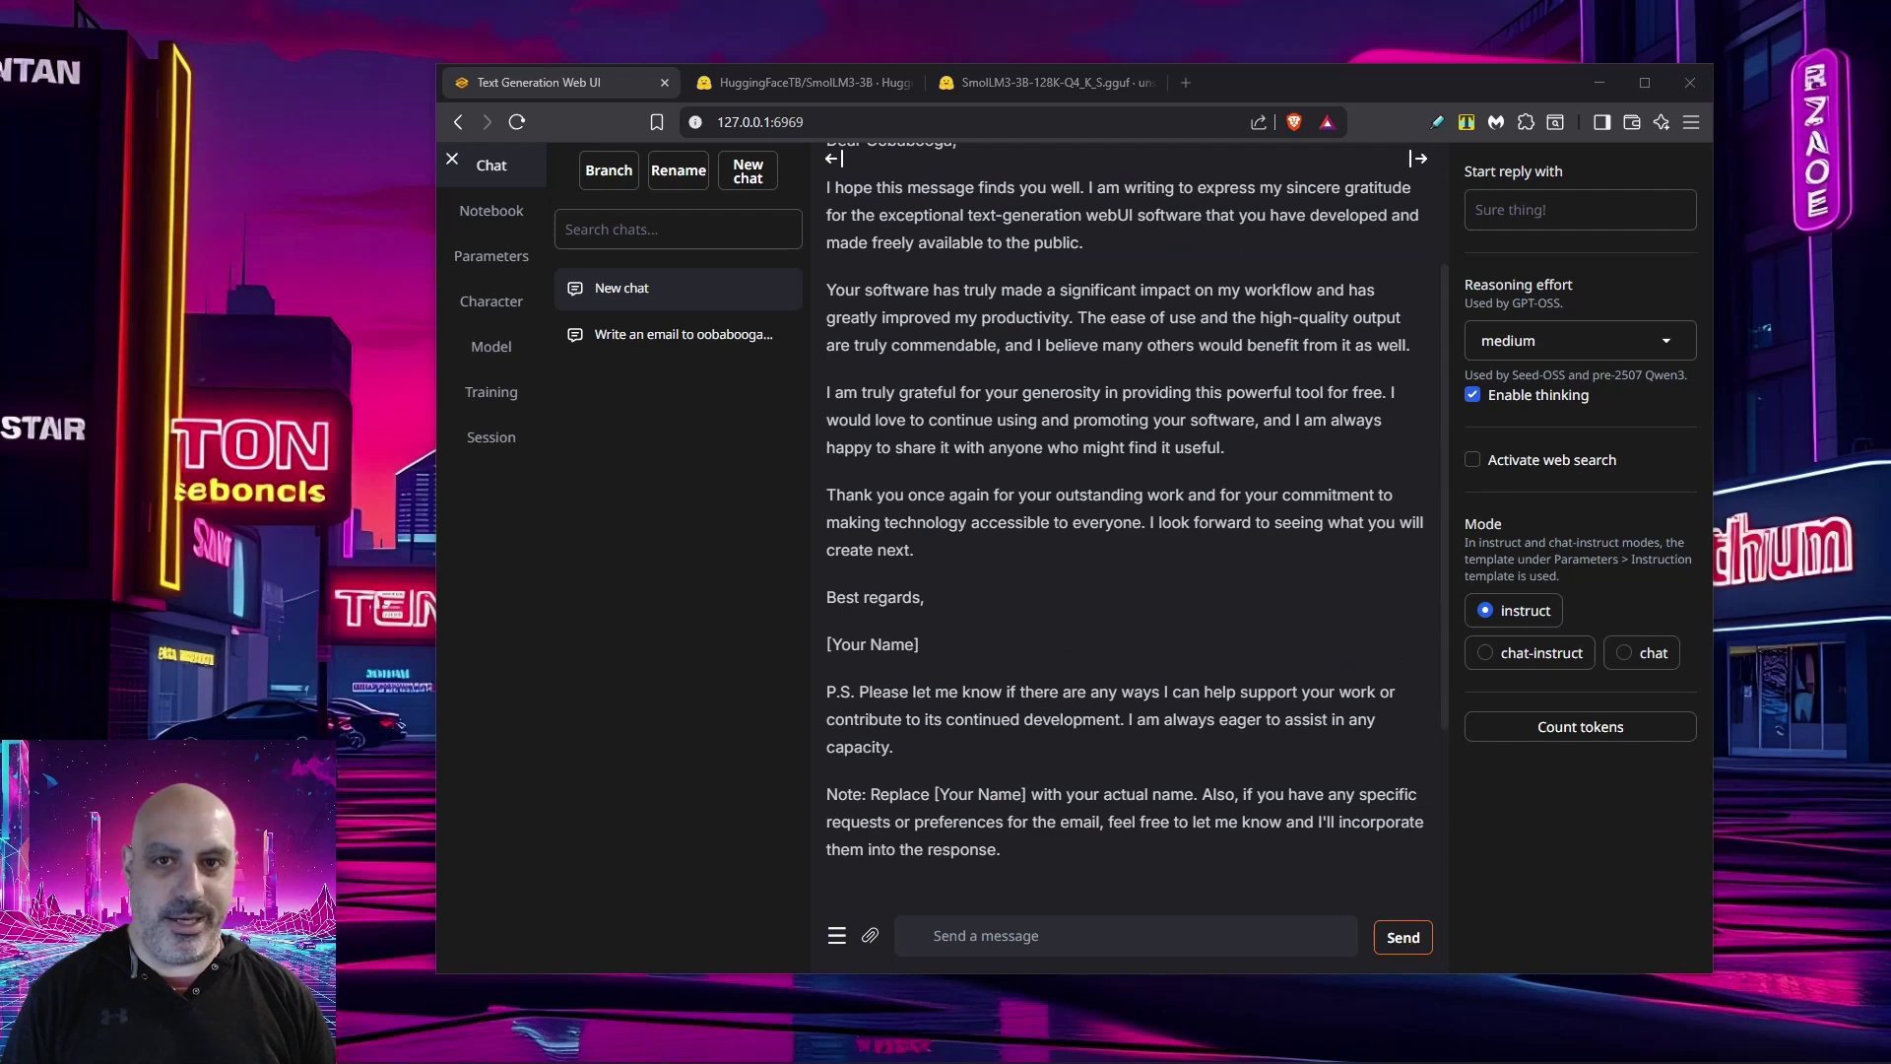
scroll(1126, 523, up, 2)
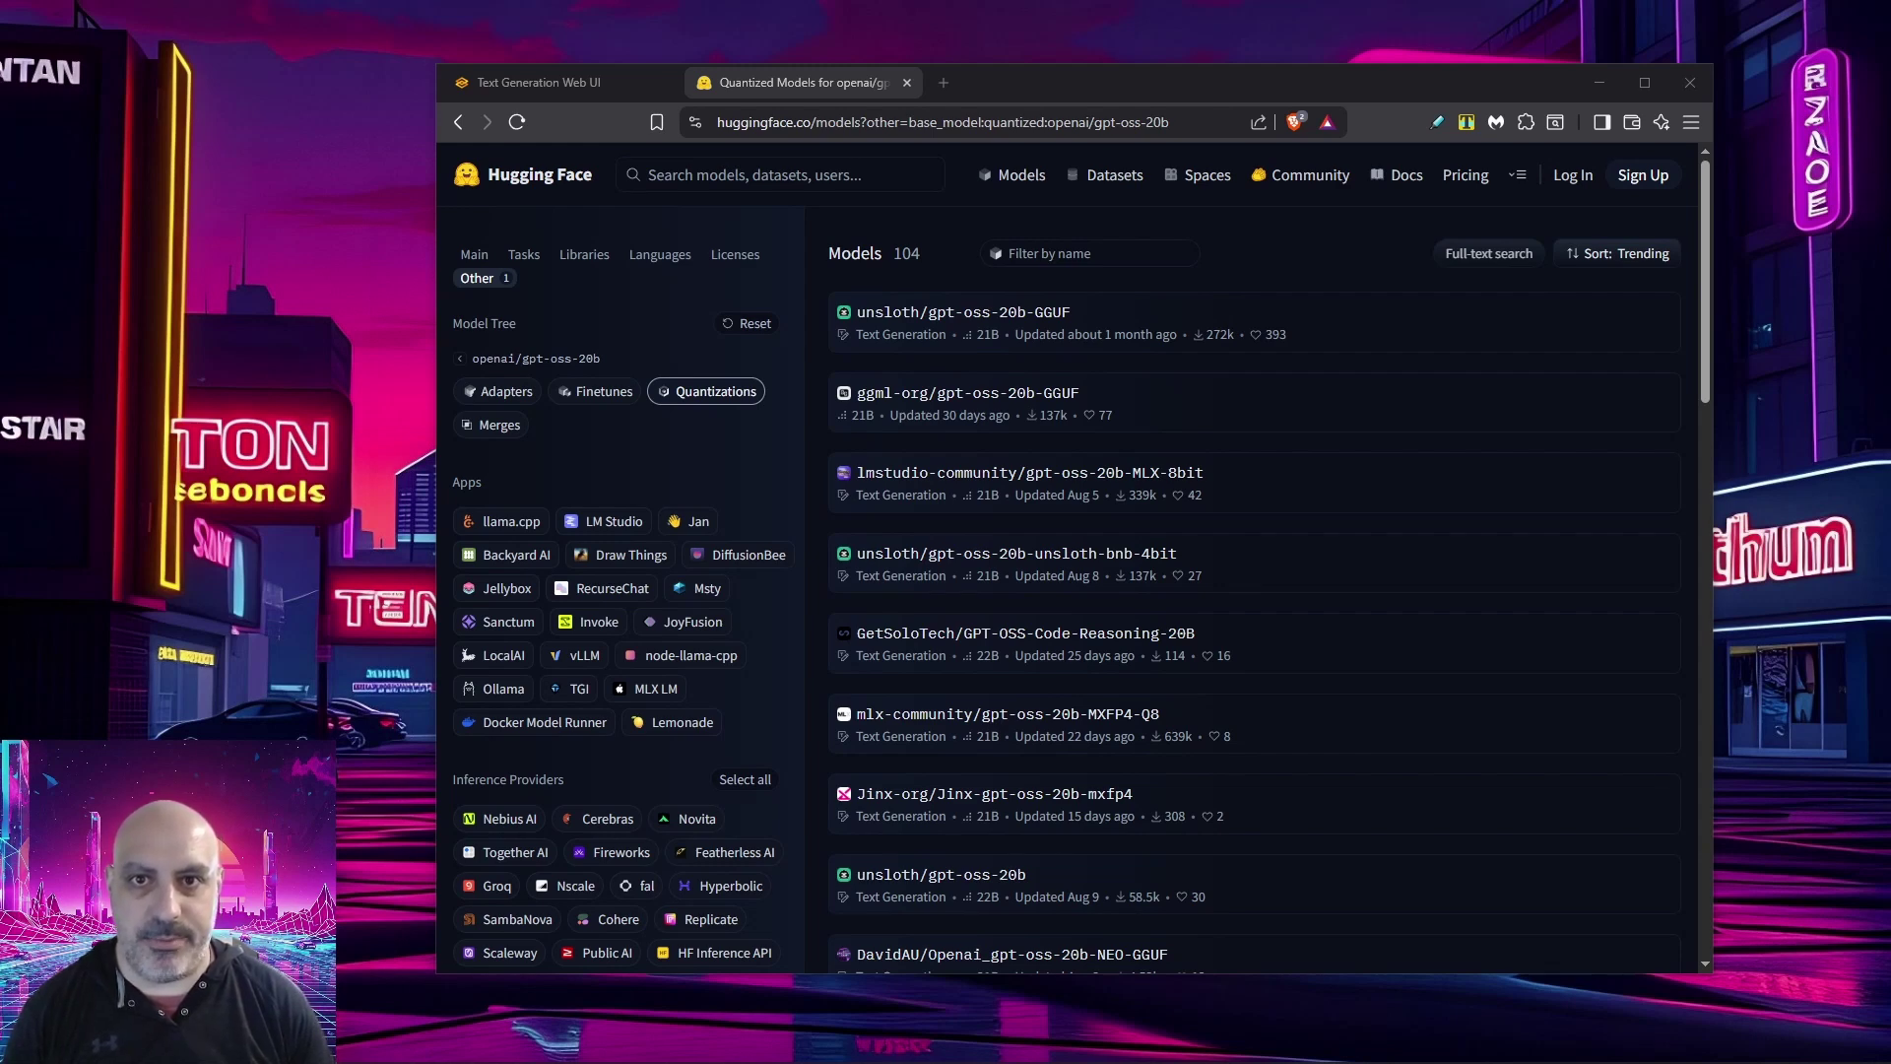
Open the gpt-oss-20b-Q4_K_S.gguf file page in the unsloth/gpt-oss-20b-GGUF repository on Hugging Face
click(963, 313)
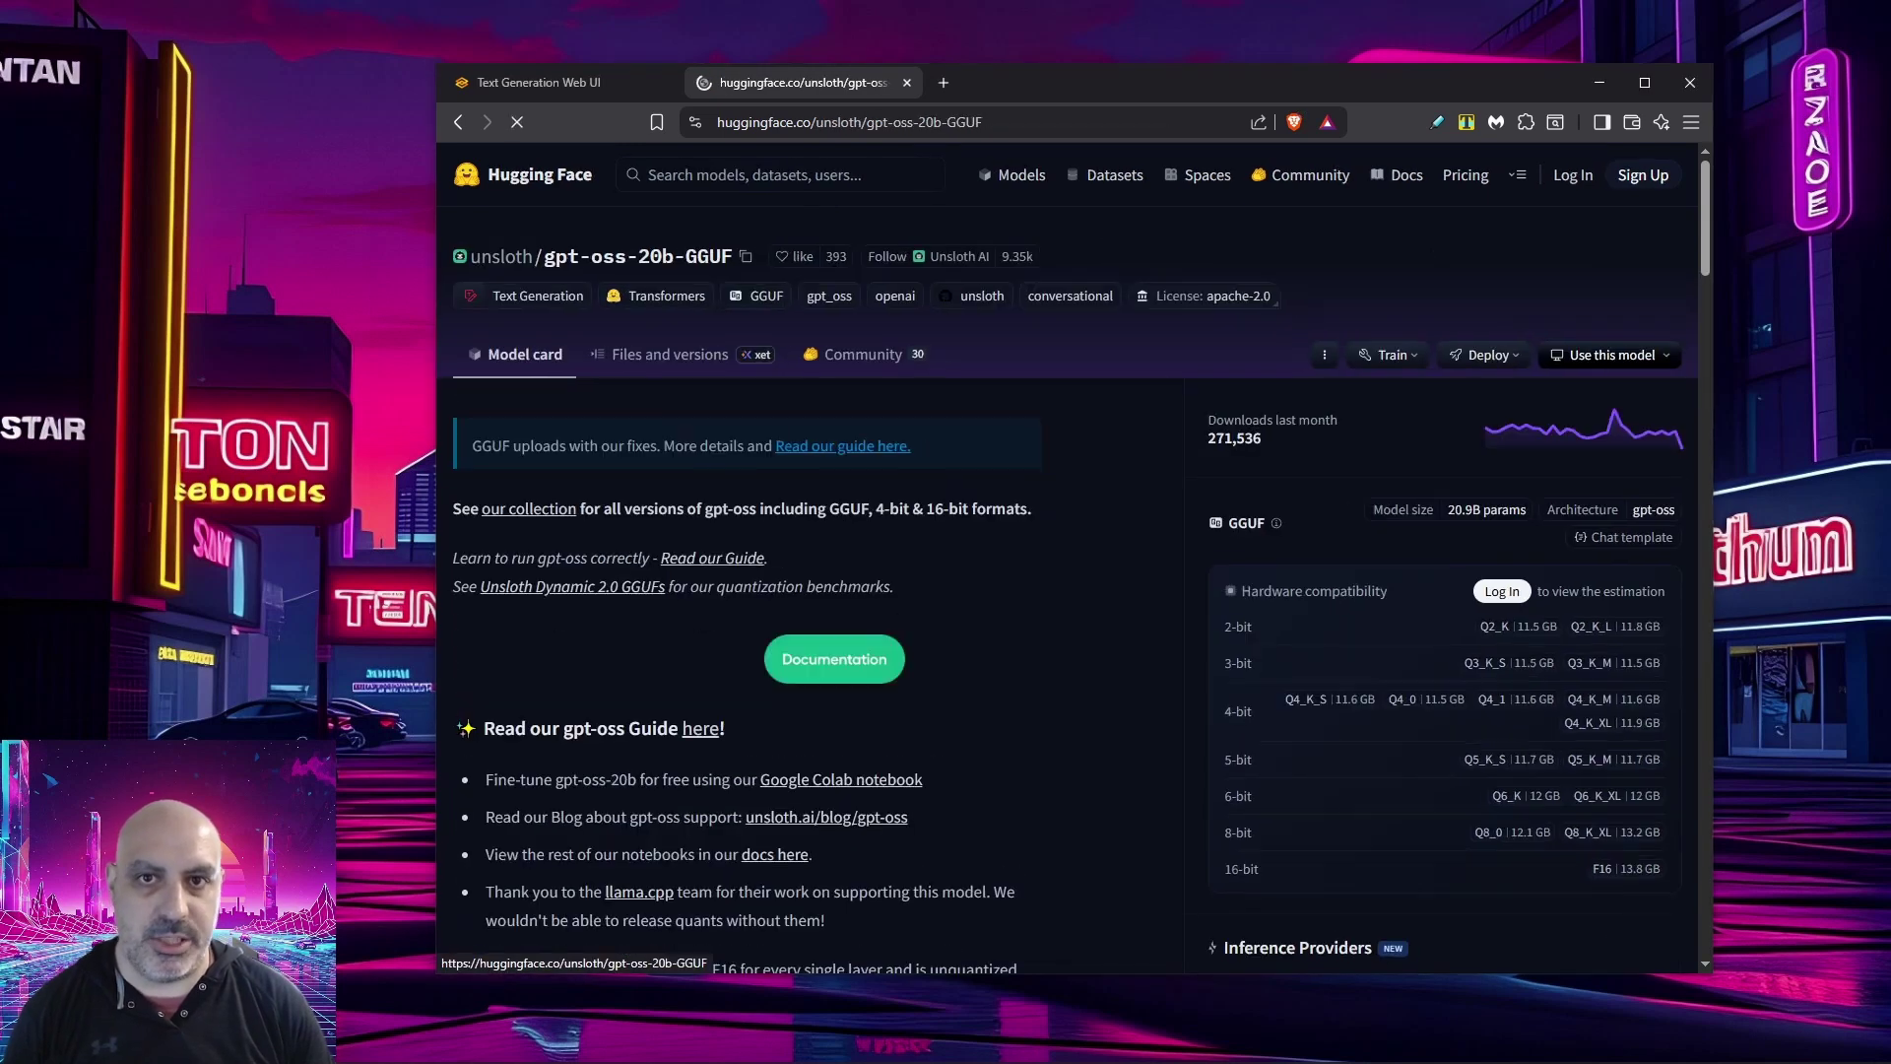
click(669, 354)
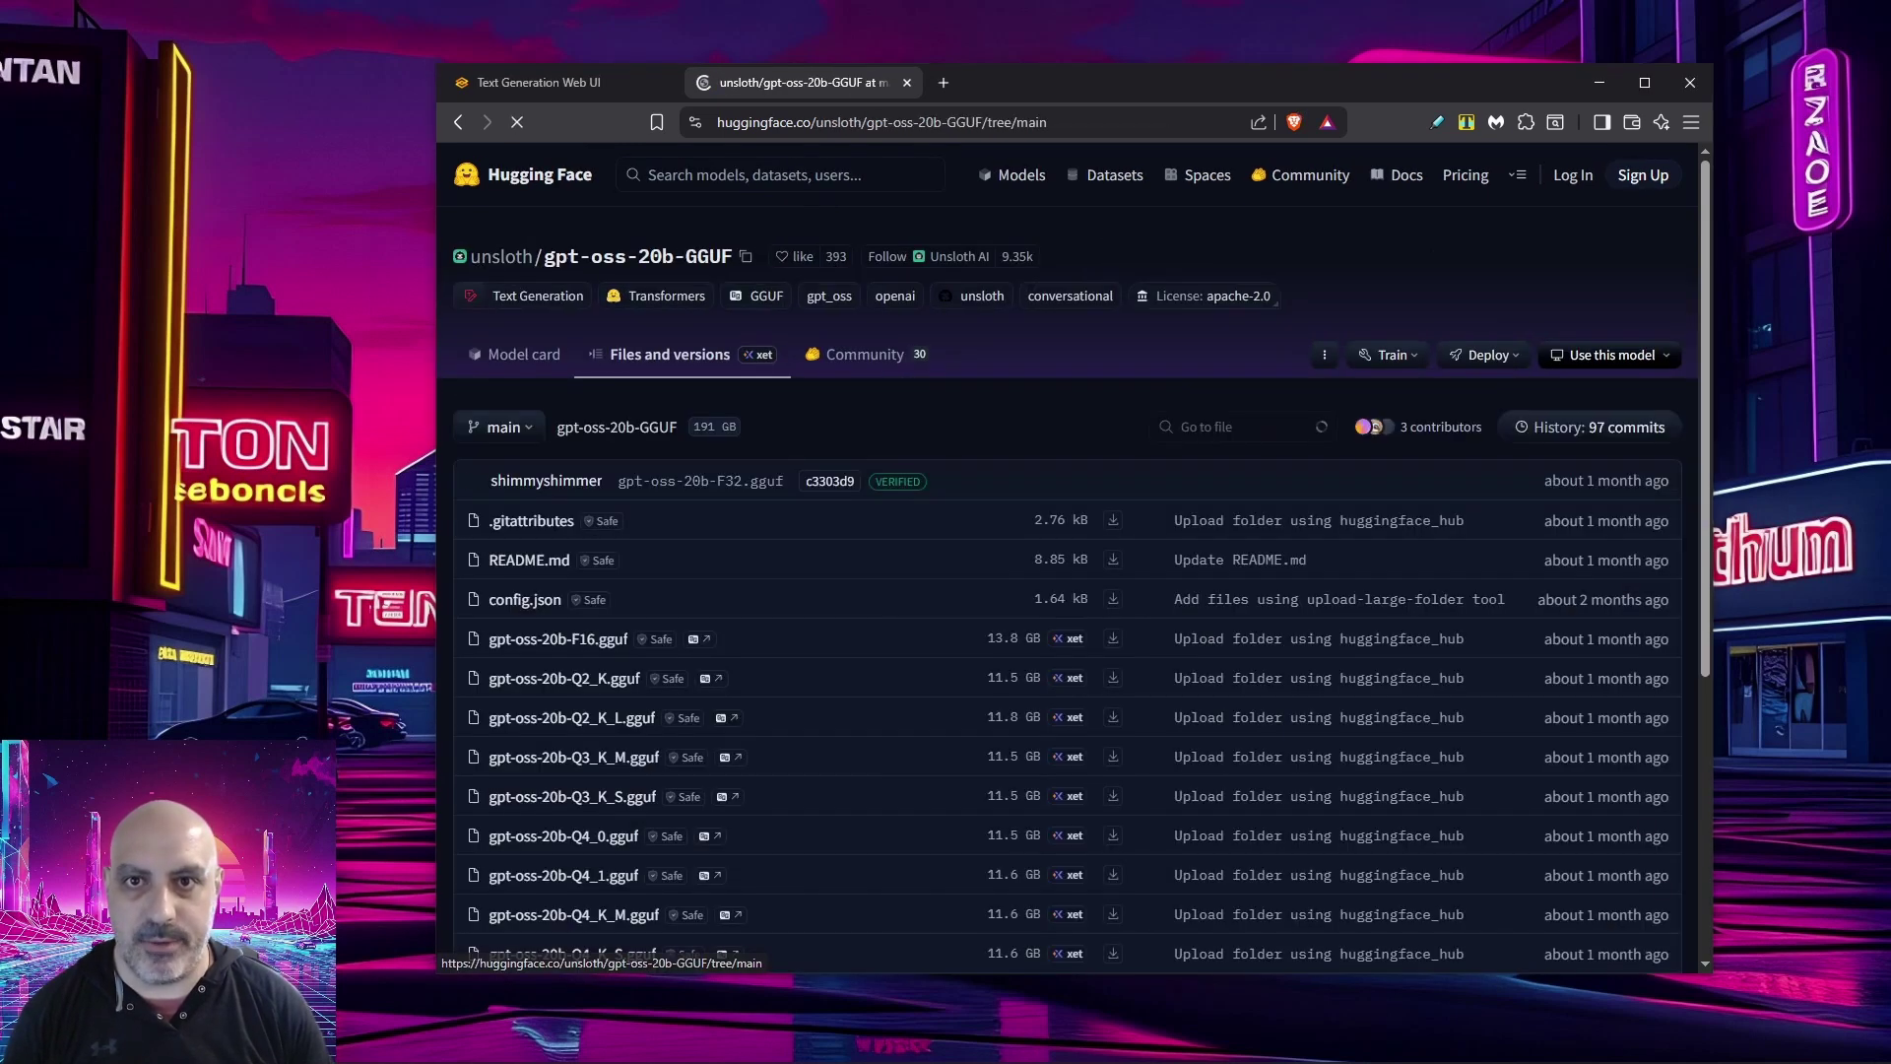
scroll(1069, 552, down, 4)
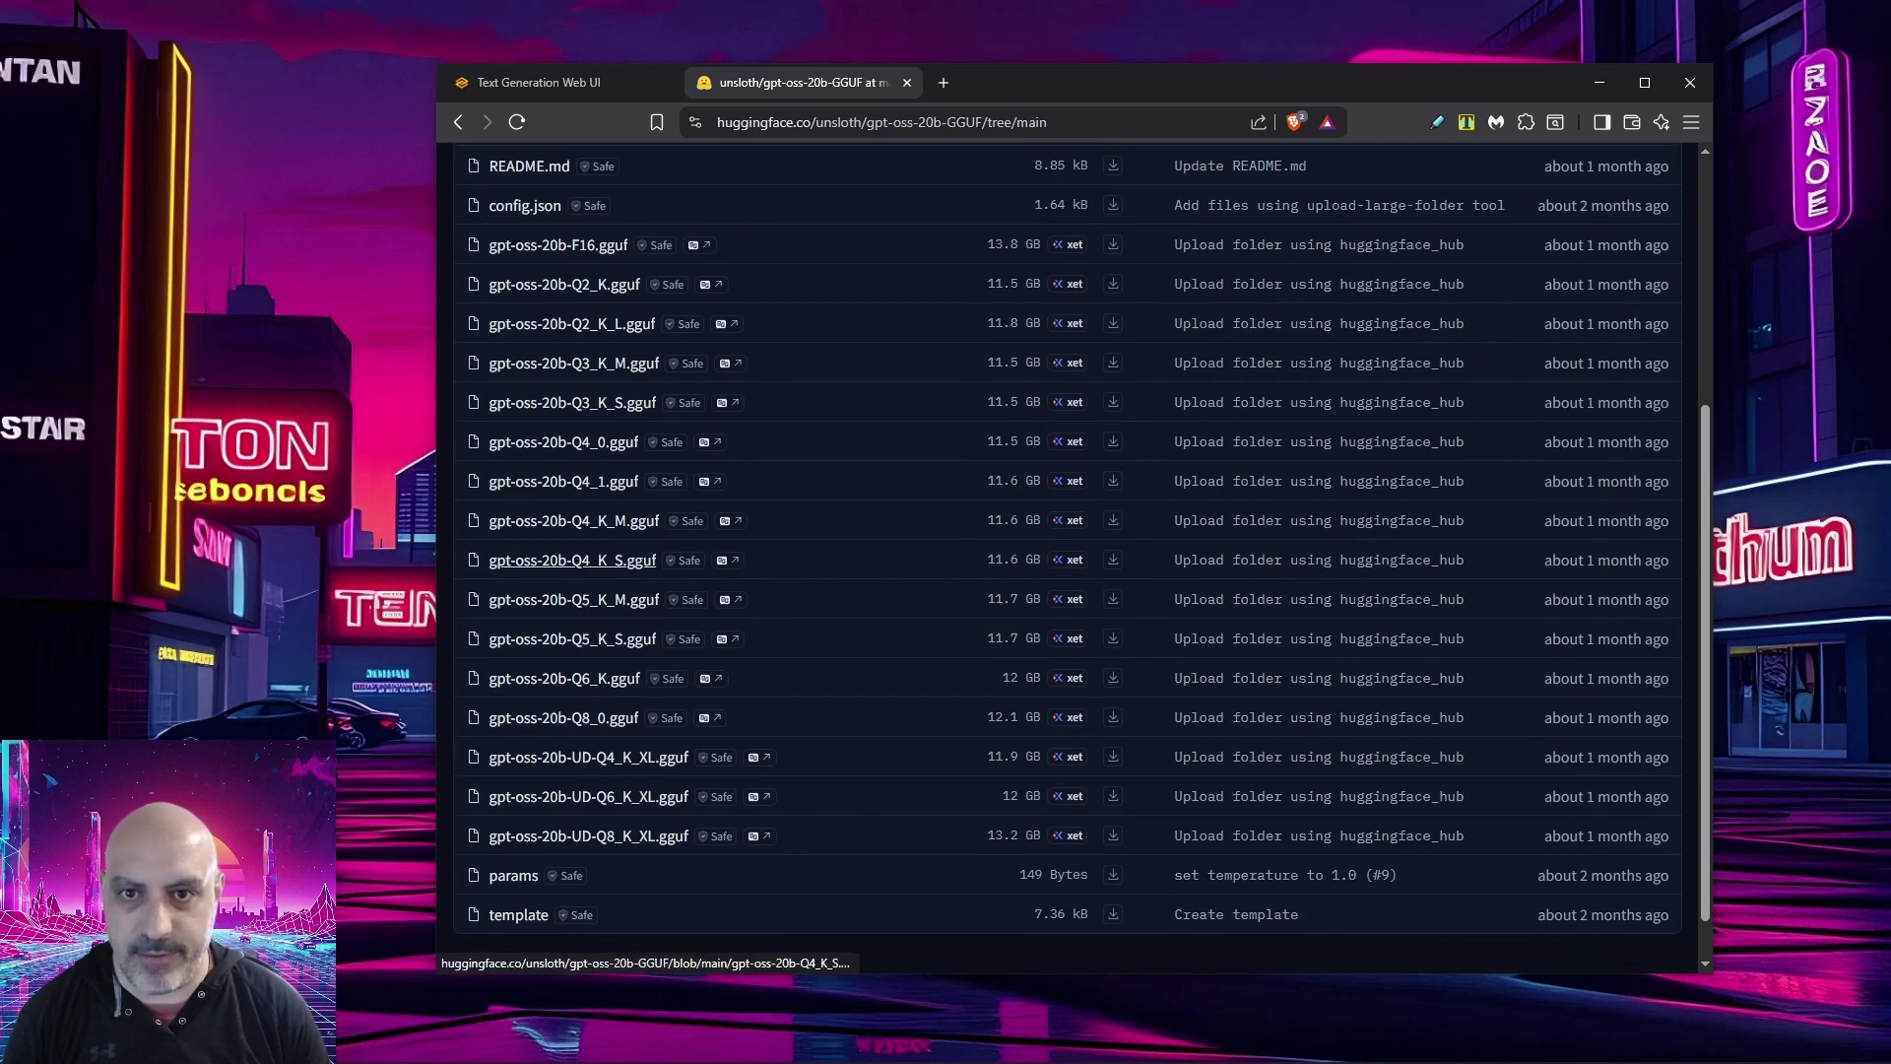
click(572, 560)
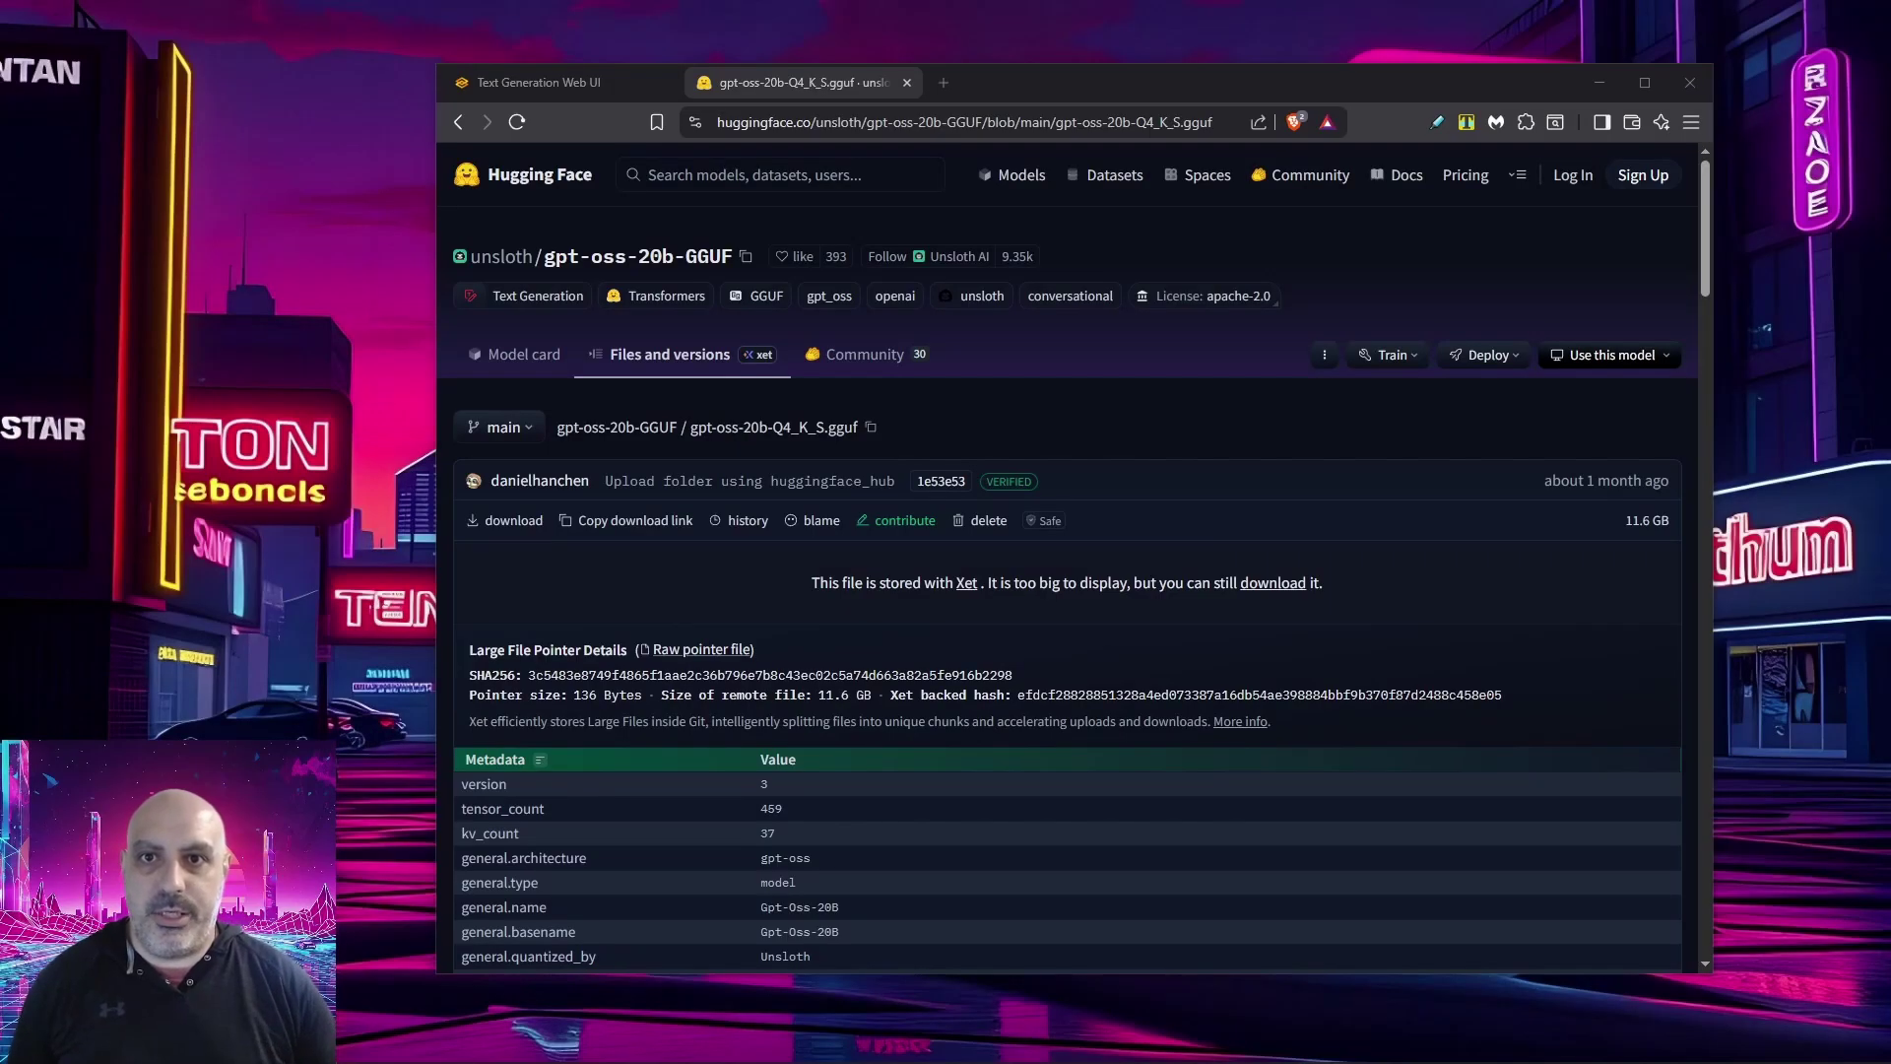
Copy the repository name unsloth/gpt-oss-20b-GGUF from Hugging Face into the web UI's model download path
click(745, 257)
click(557, 83)
click(1300, 299)
key(ctrl+v)
click(793, 83)
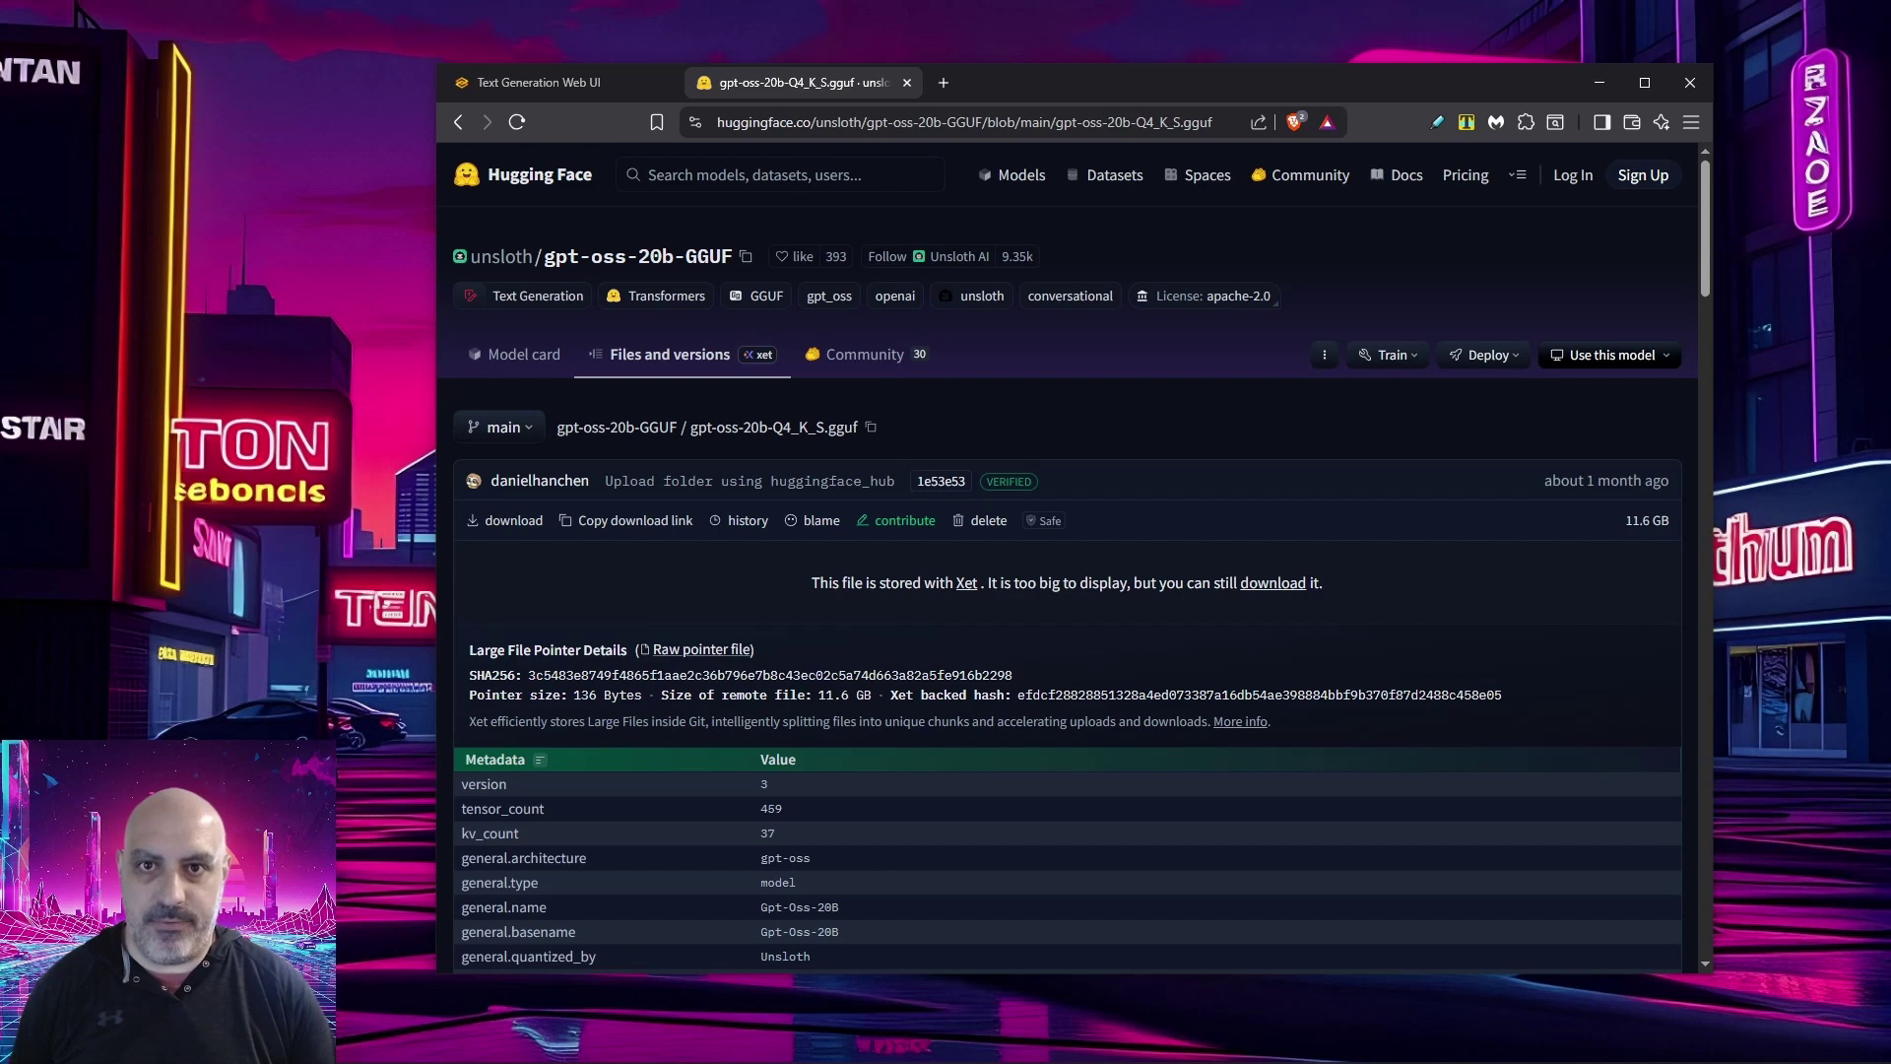
Copy gpt-oss-20b-Q4_K_S.gguf from Hugging Face as the single file name and download the model in the web UI
click(869, 430)
click(558, 83)
click(1261, 349)
right_click(1253, 356)
click(1300, 588)
click(1270, 405)
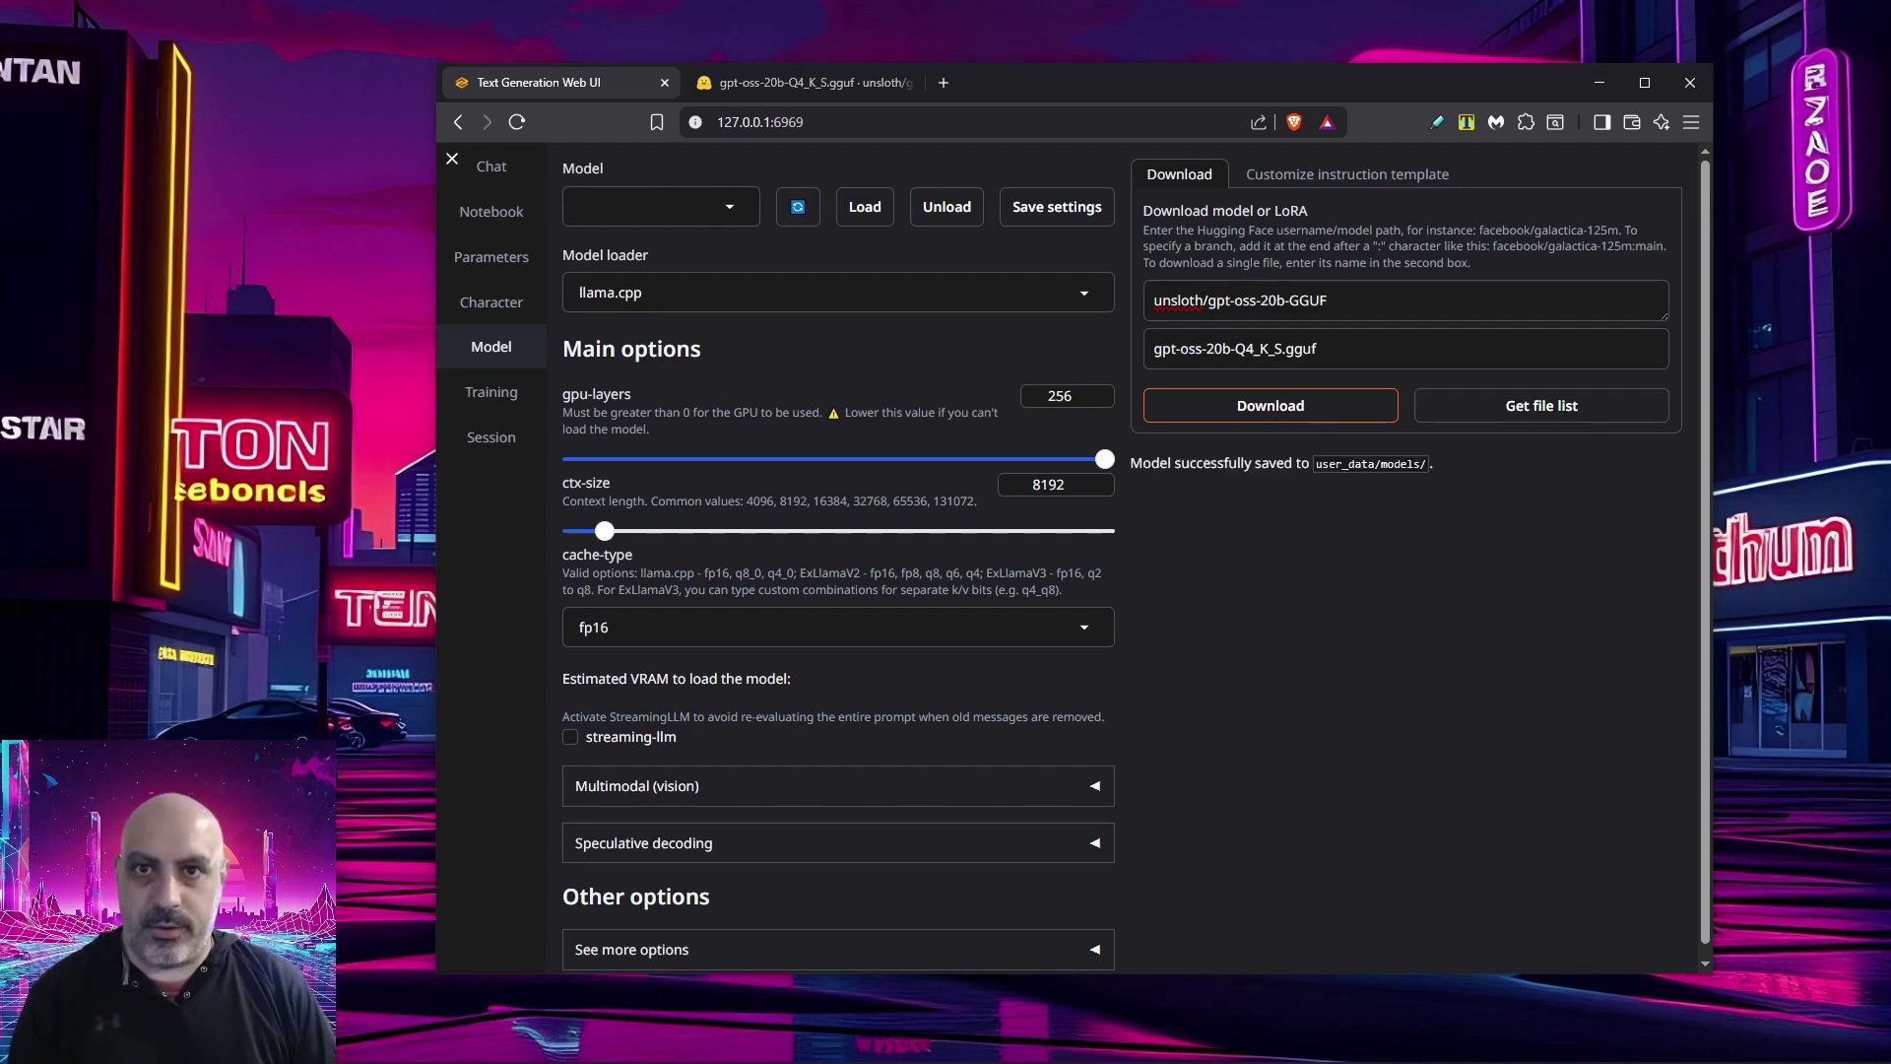
Select the gpt-oss-20b-Q4_K_S.gguf model and reduce its gpu-layers to 14
click(660, 206)
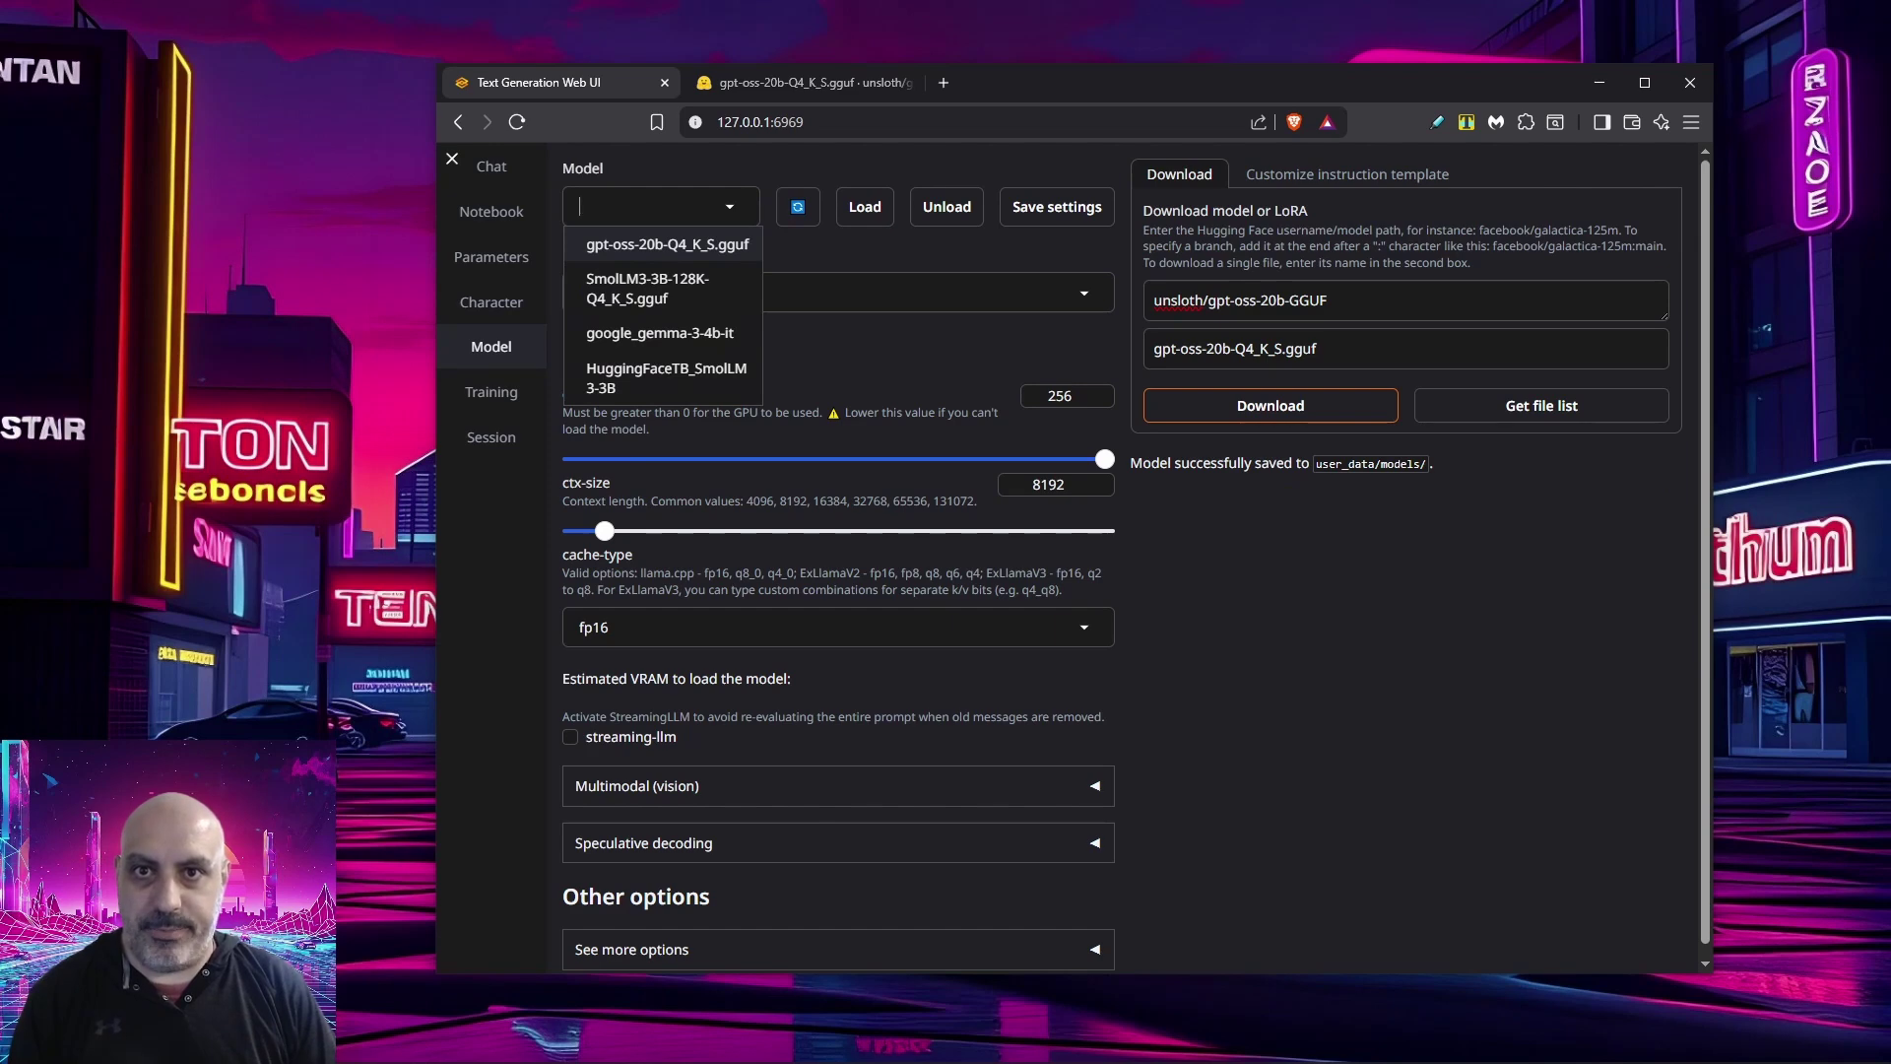
key(Return)
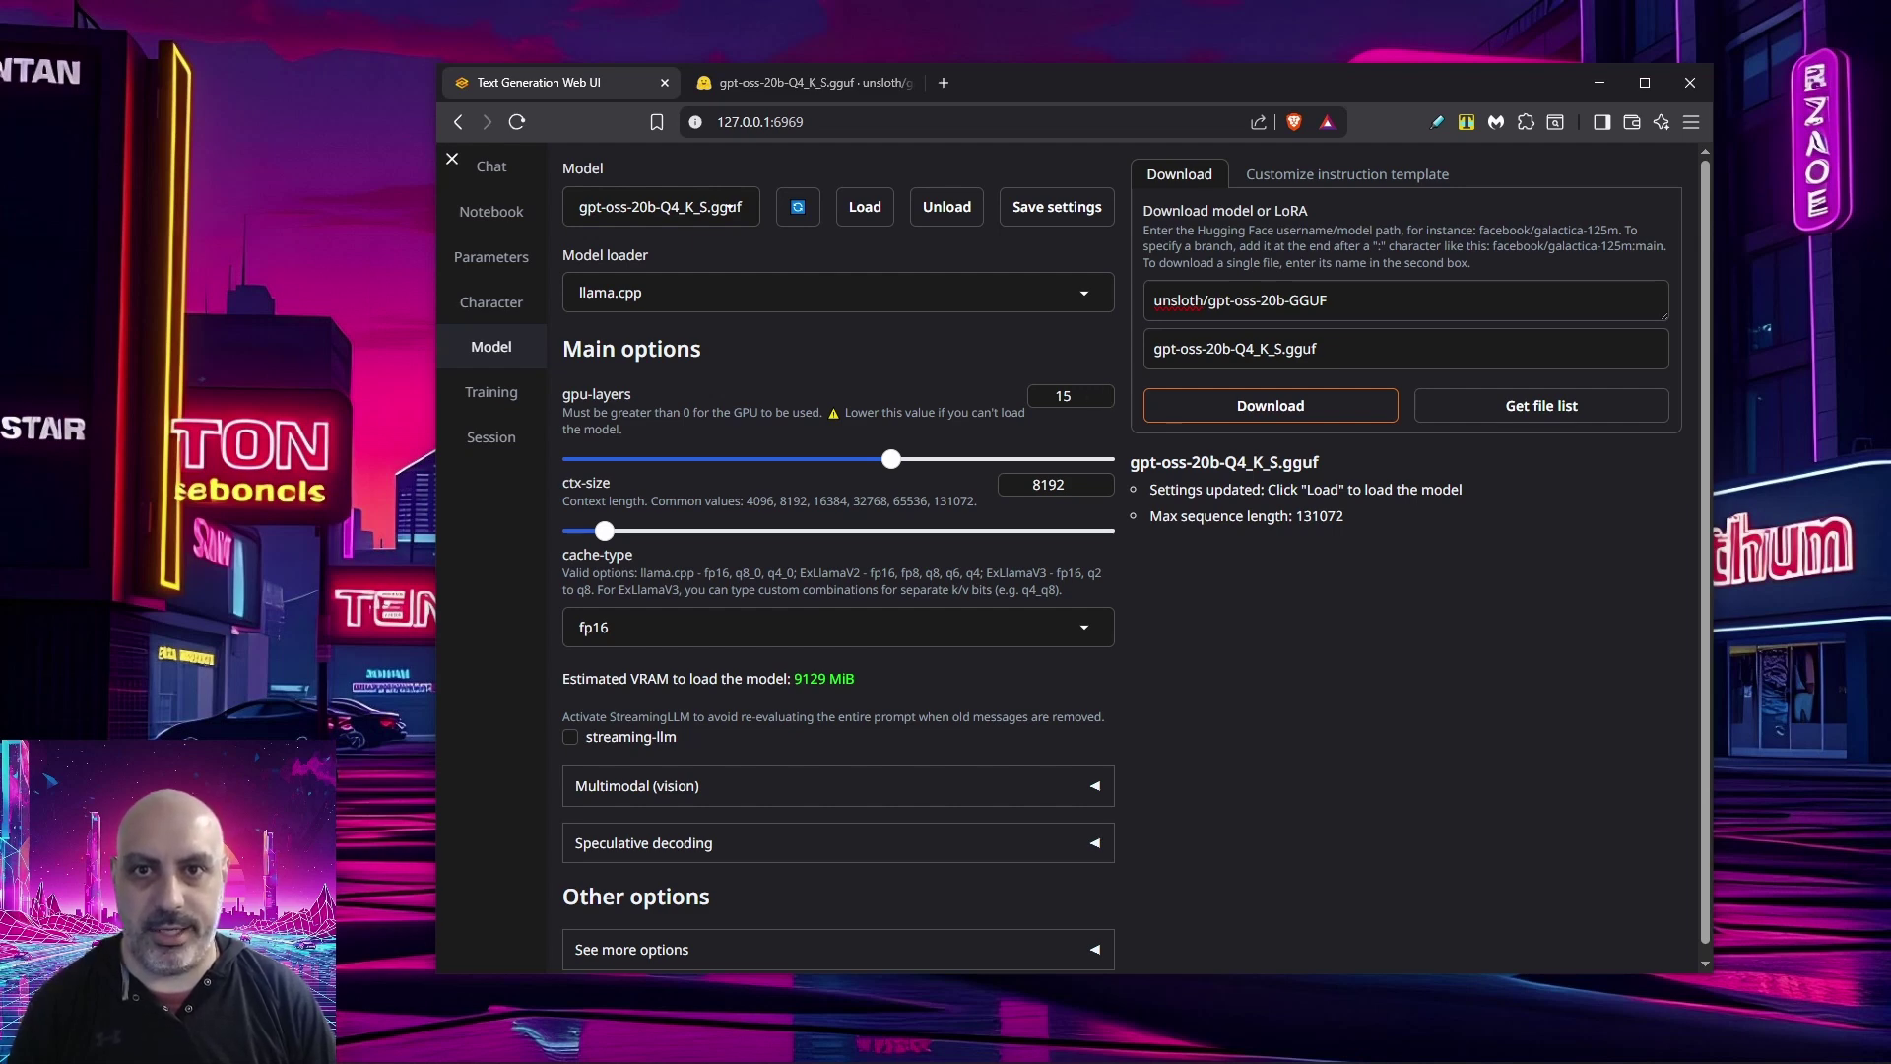
key(Left)
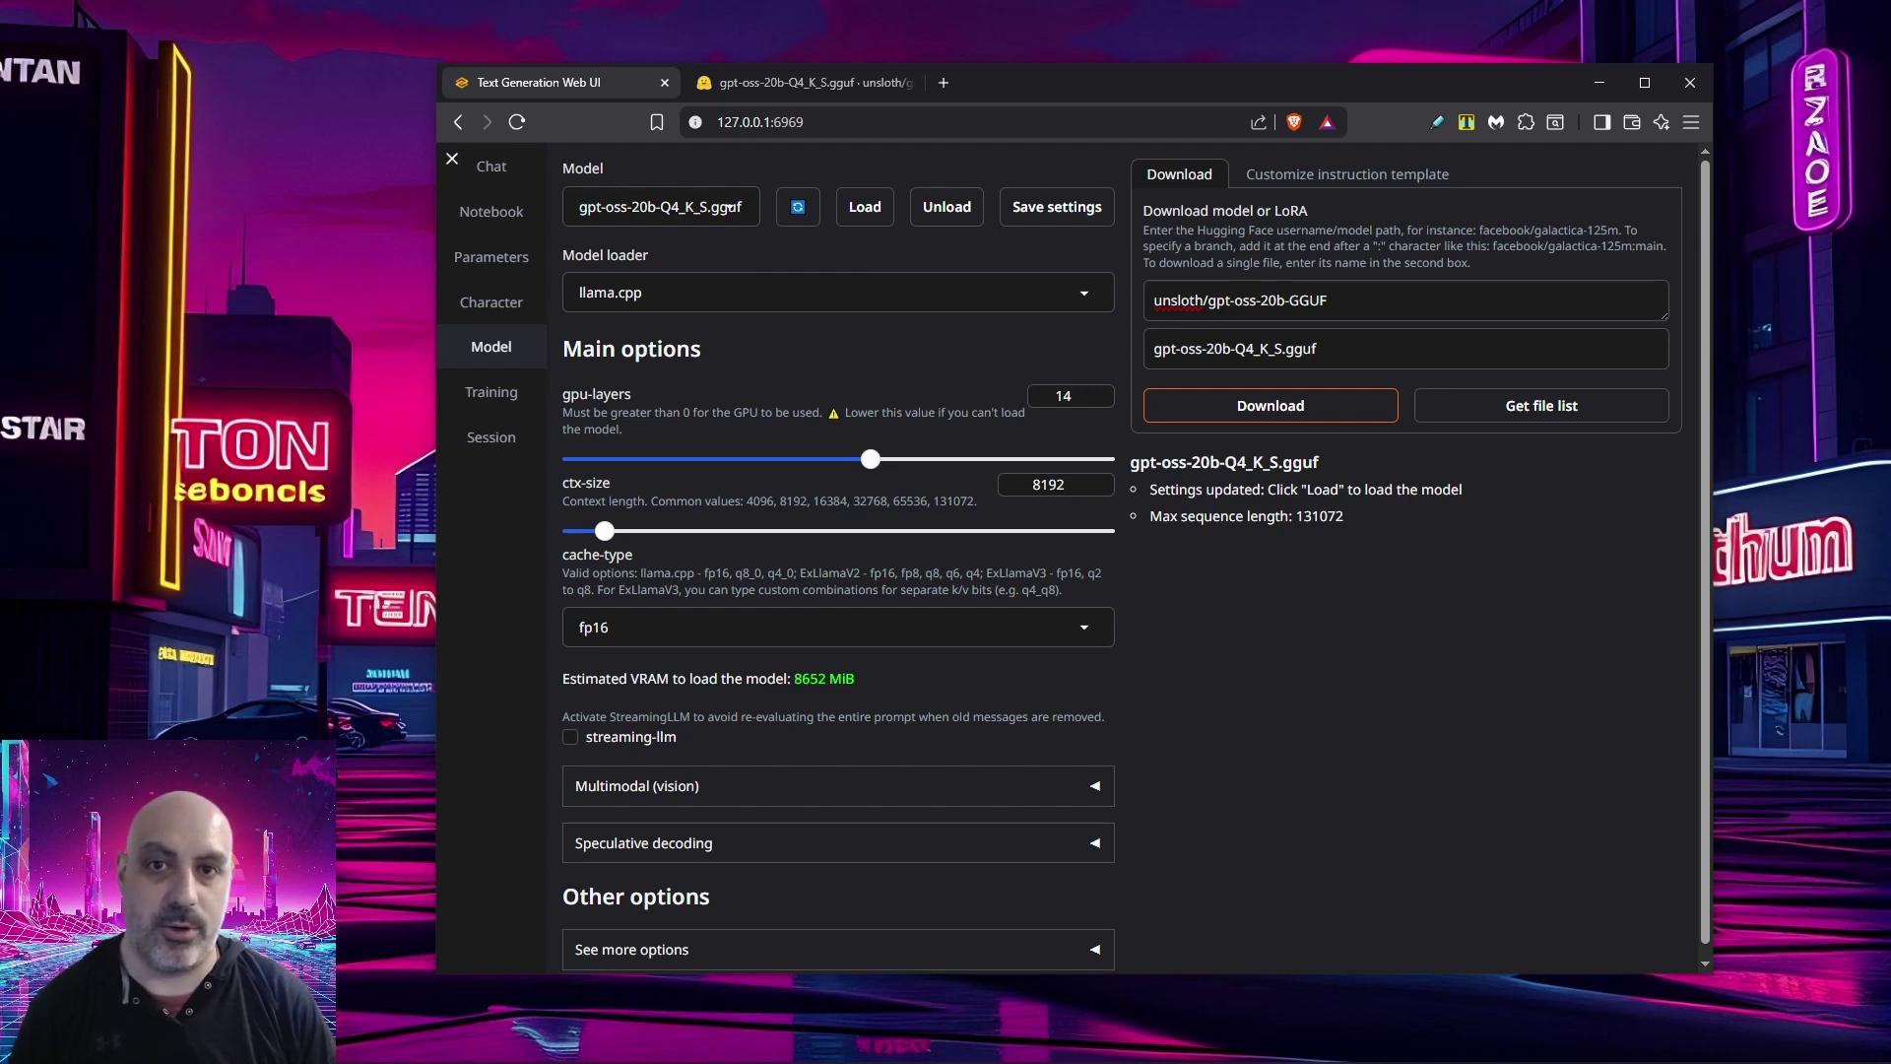
Set the model's context size (ctx-size) to 4096
key(Tab)
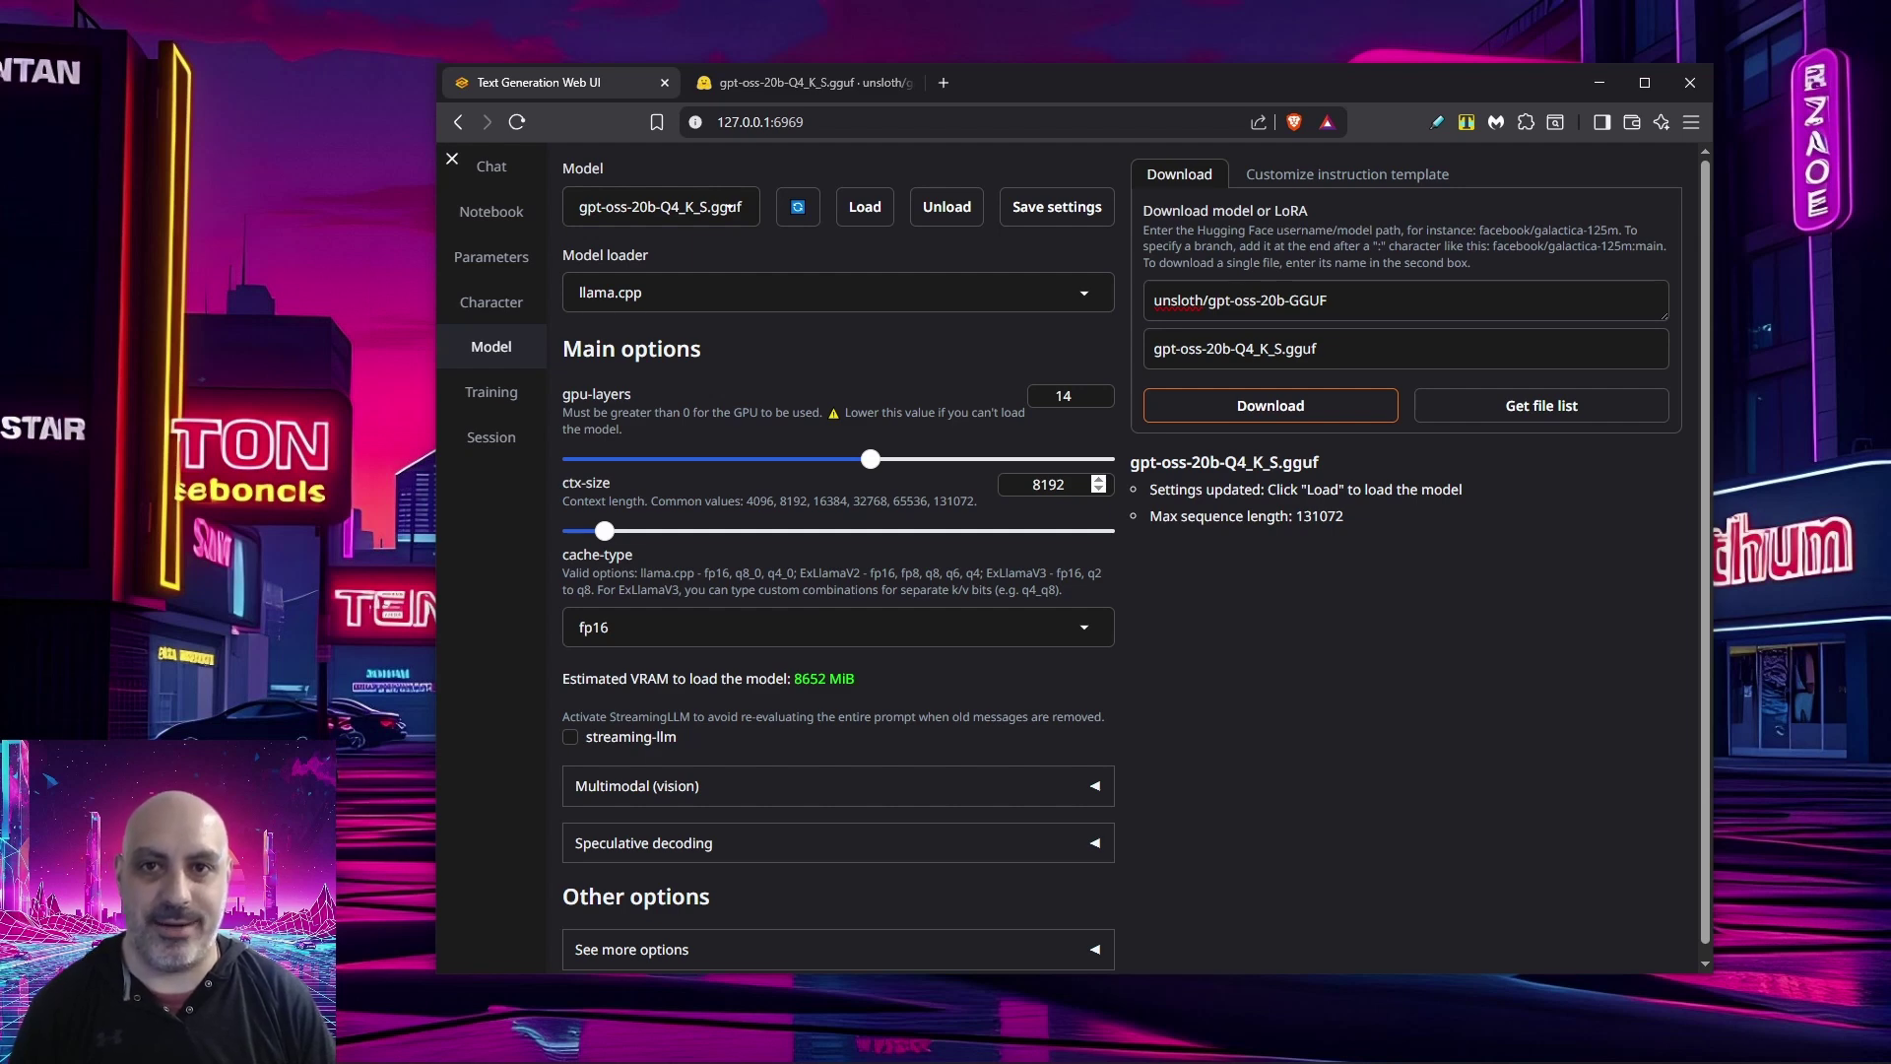
key(Tab)
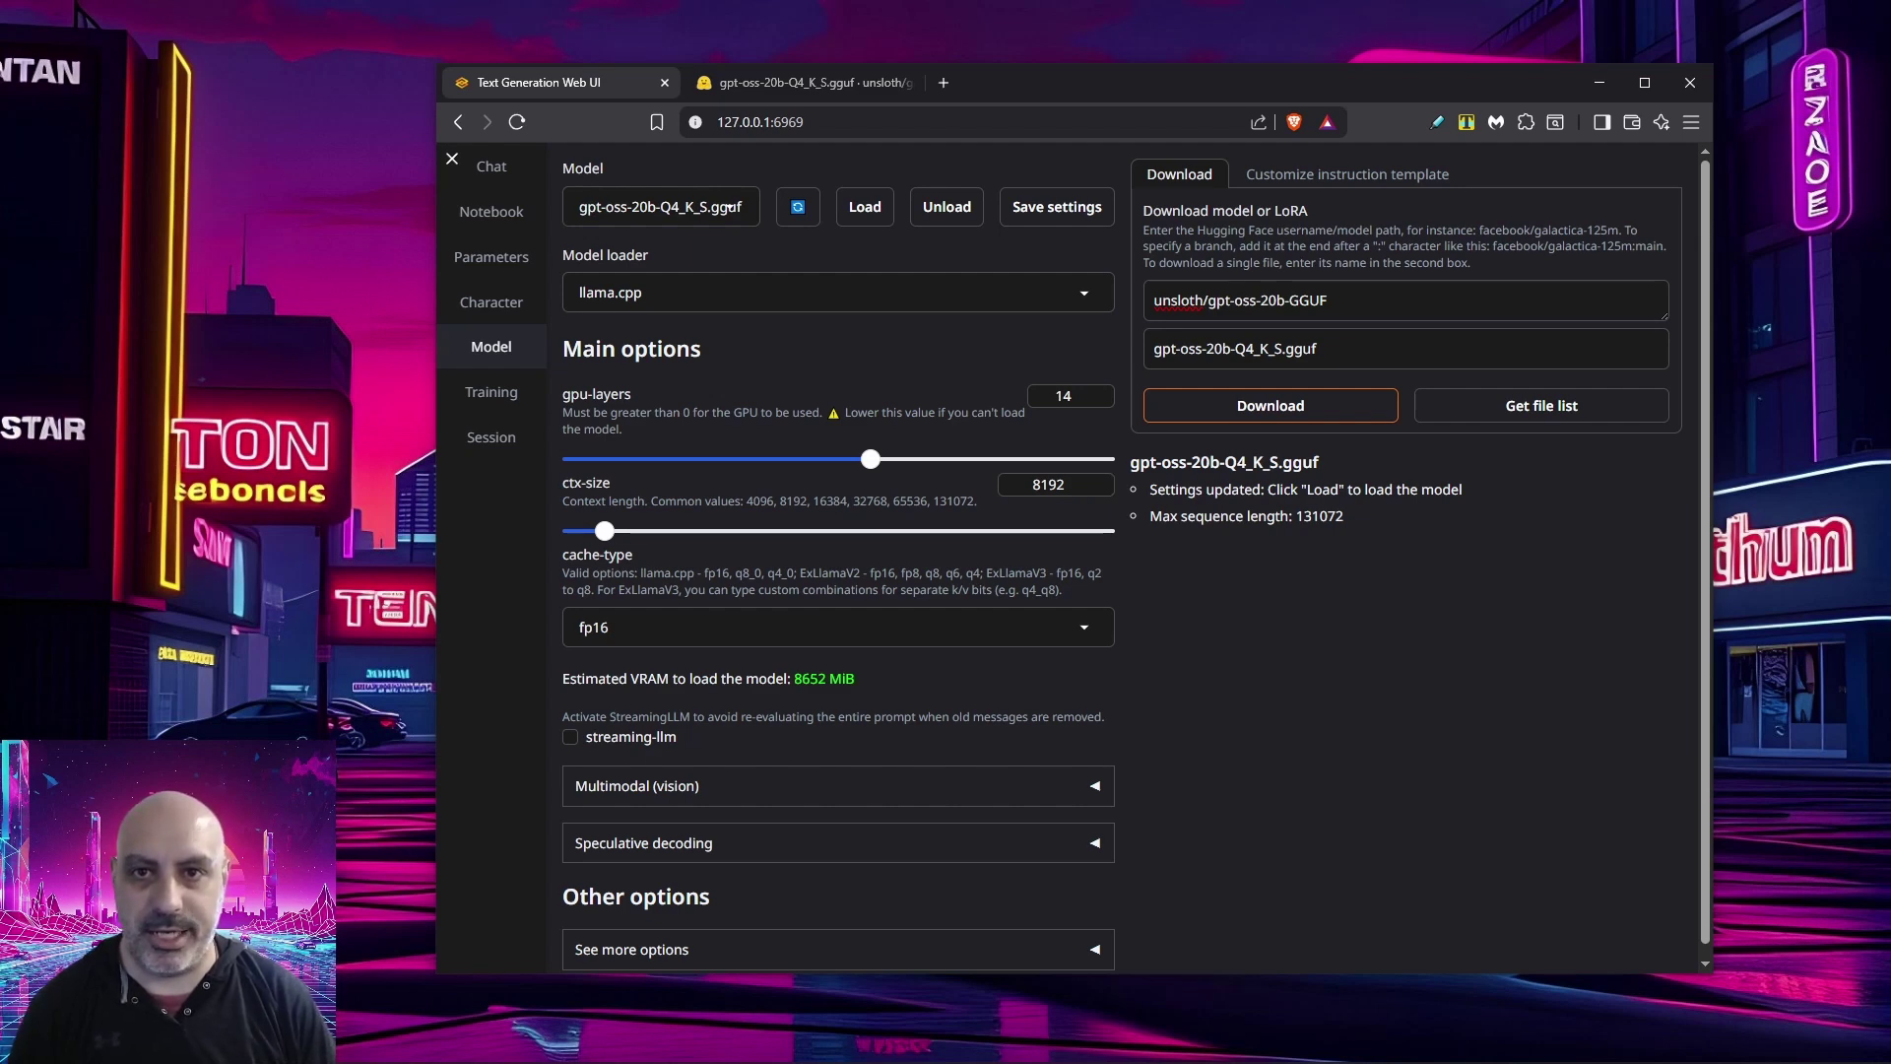
mouse_move(605, 531)
mouse_down()
mouse_move(654, 531)
mouse_move(610, 531)
mouse_up()
double_click(1048, 484)
text(4096)
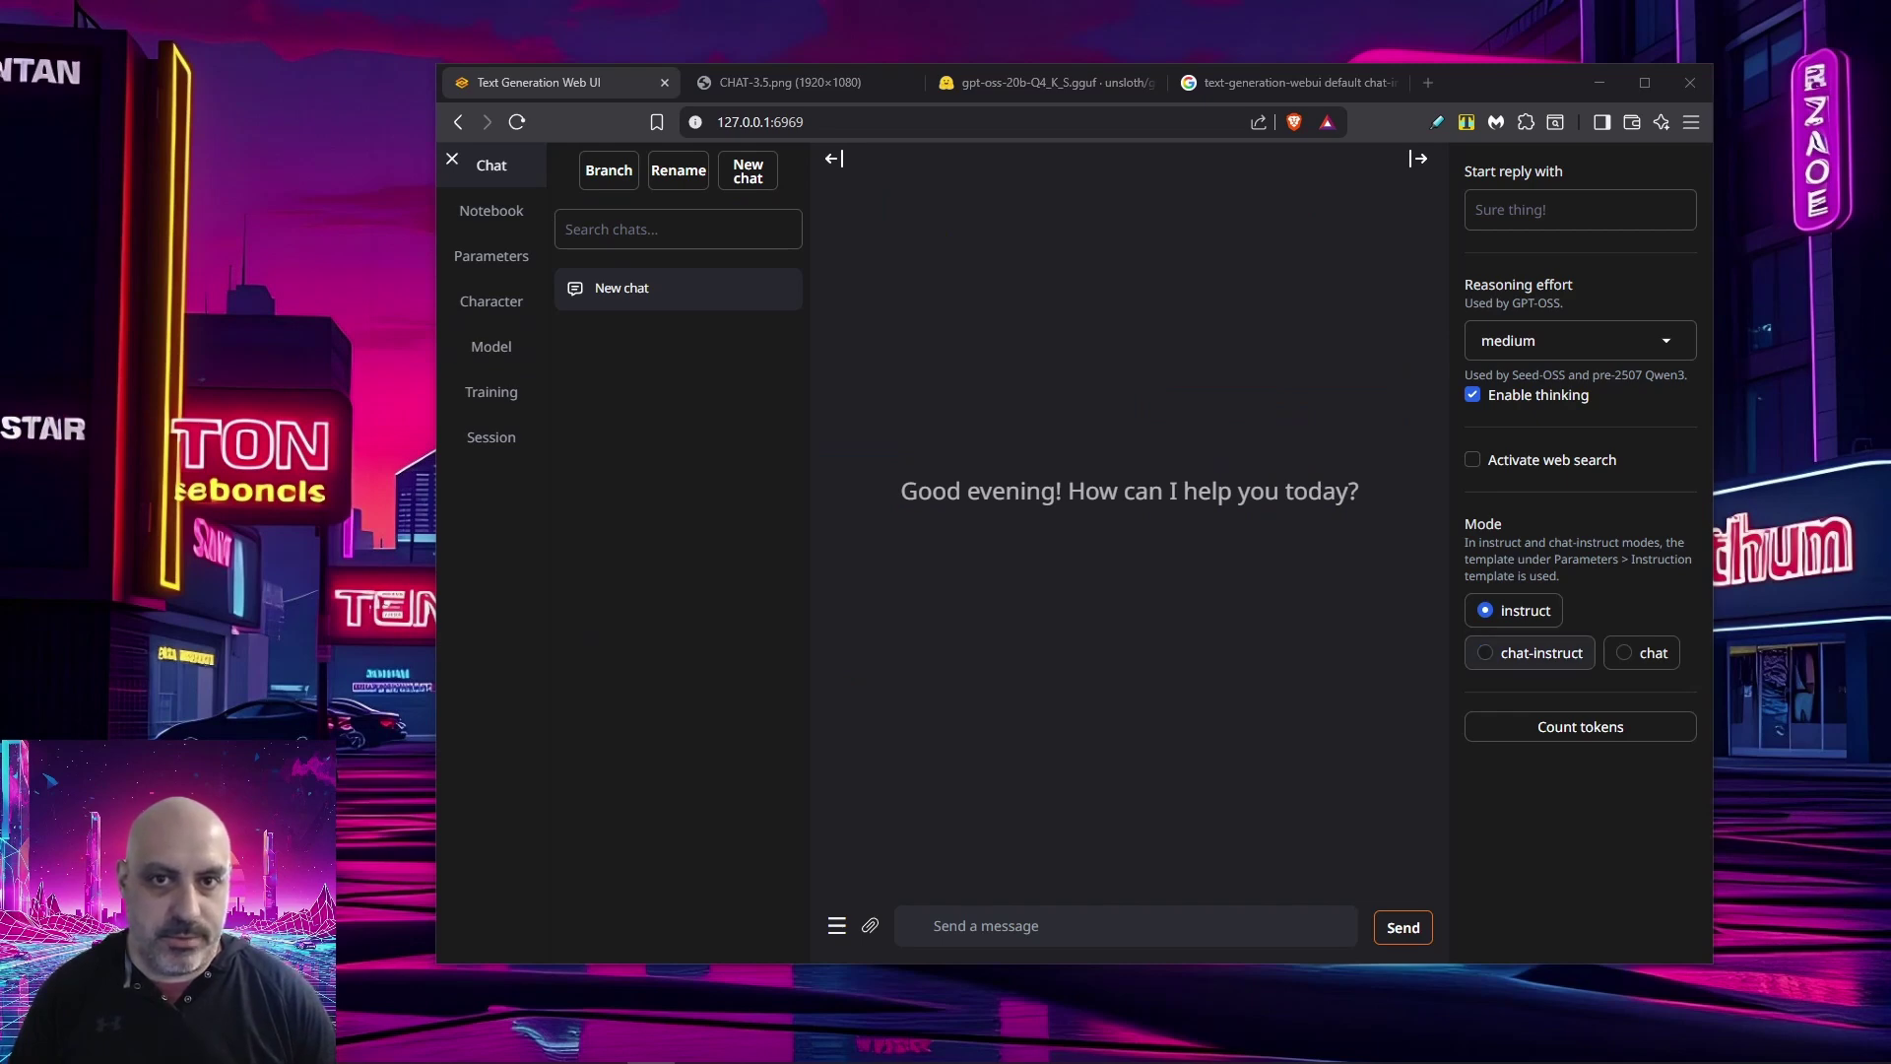
Switch to chat-instruct mode and send the prompt "Write an email to OpenAI complaining that they don't open source everything"
click(1537, 652)
scroll(1580, 553, down, 2)
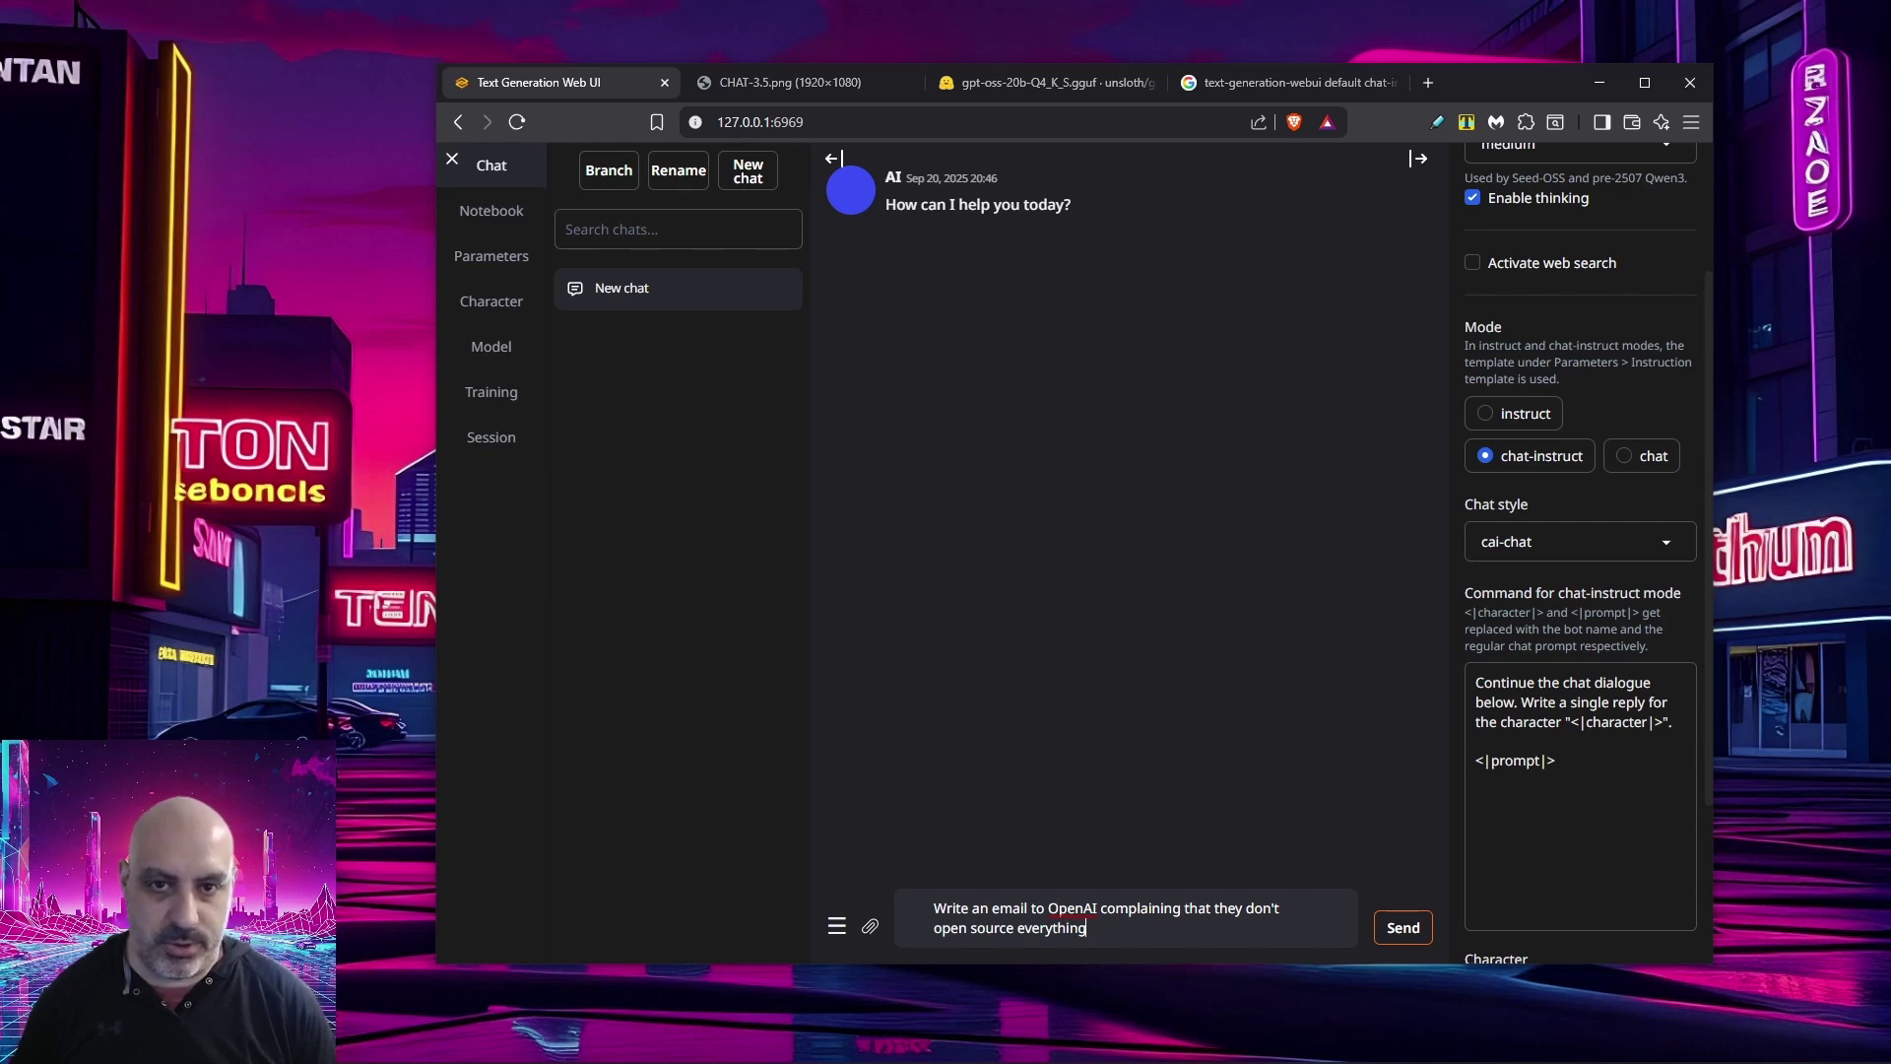
key(Return)
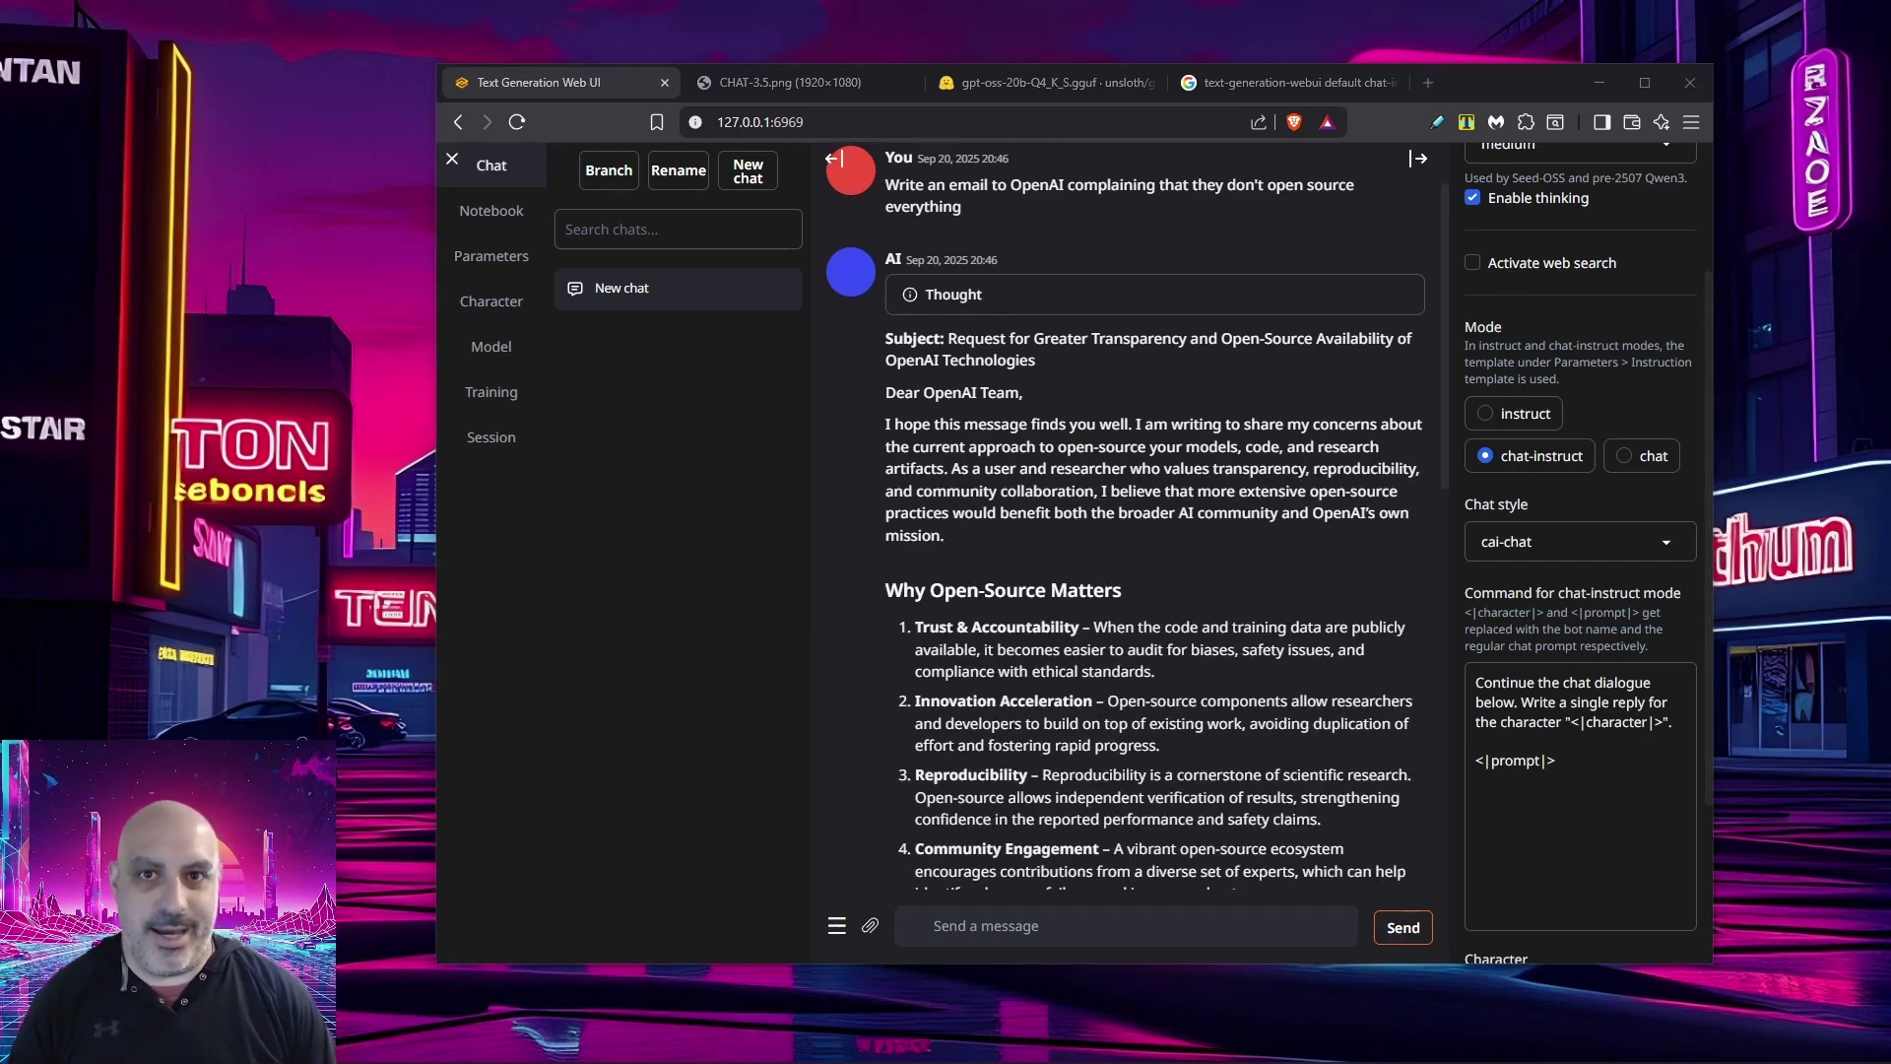
Read through the generated email and send the follow-up "What are the key points of this email? Summarize."
scroll(1152, 512, down, 4)
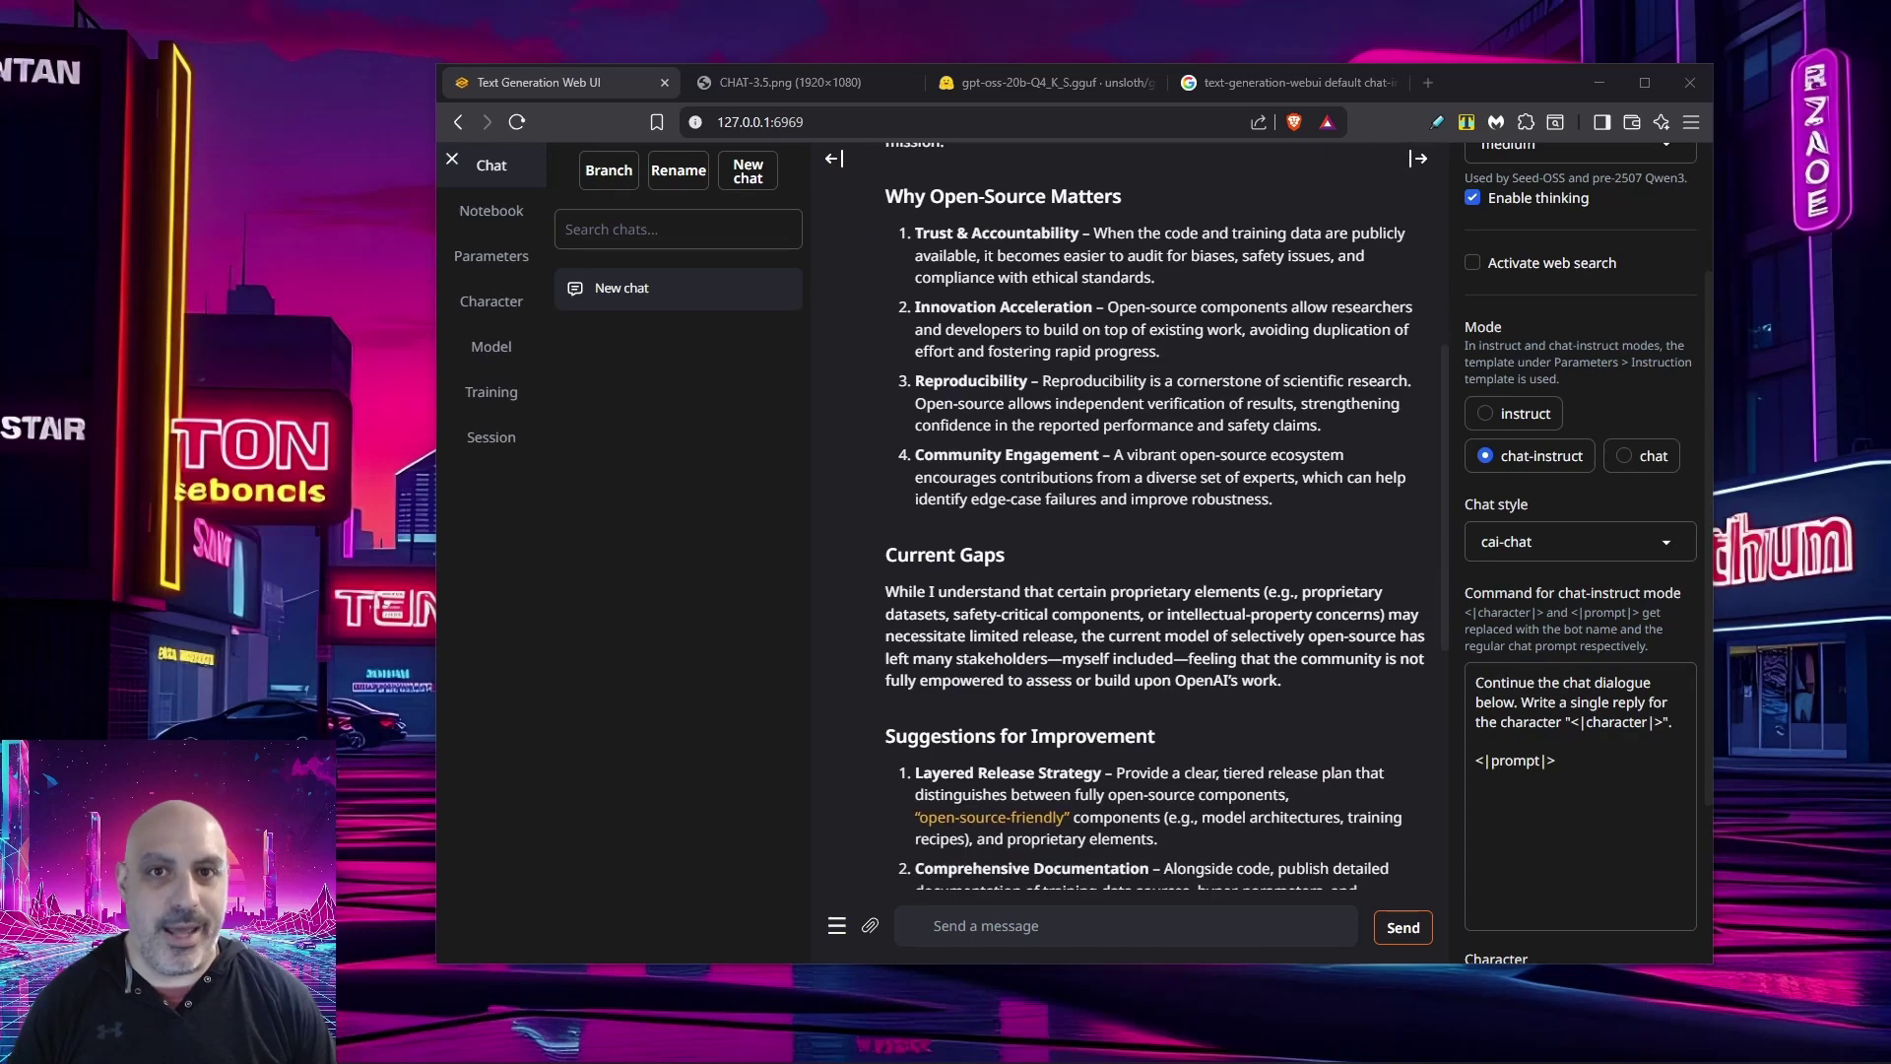
scroll(1152, 512, down, 1)
scroll(1153, 512, down, 5)
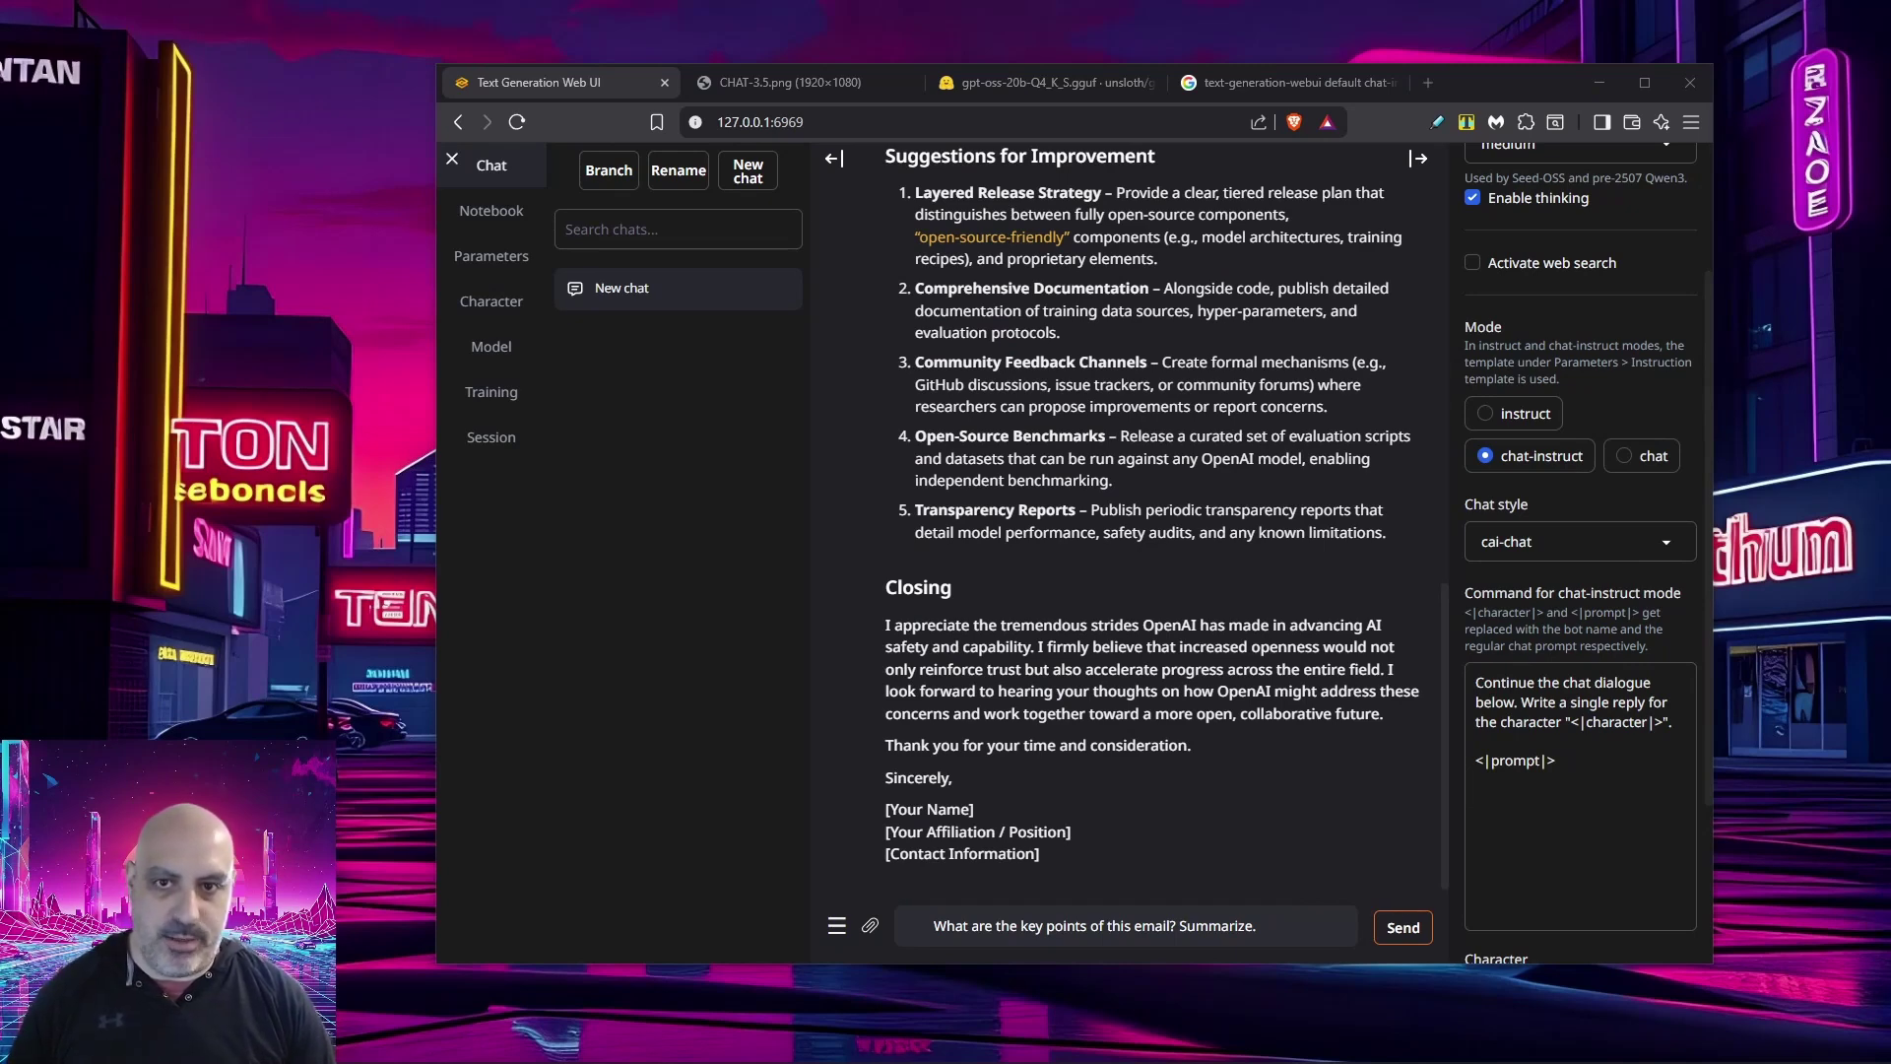
key(Return)
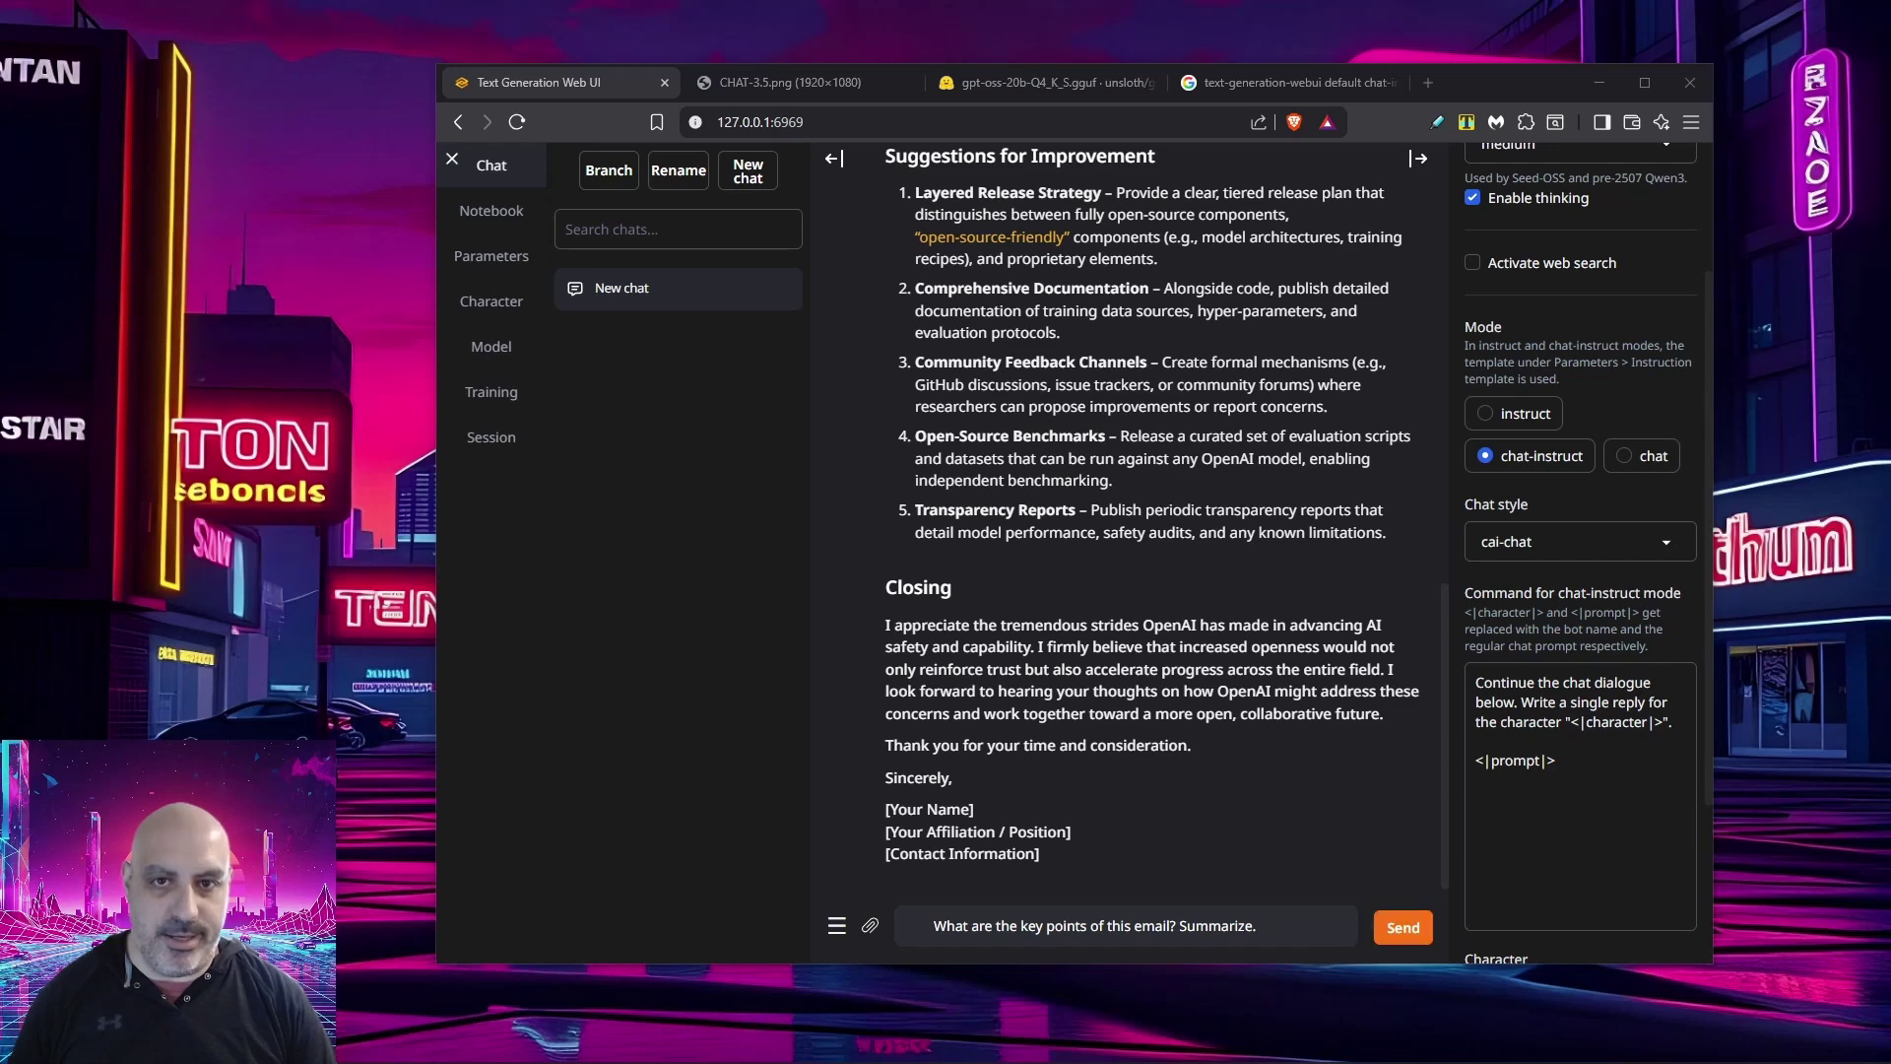